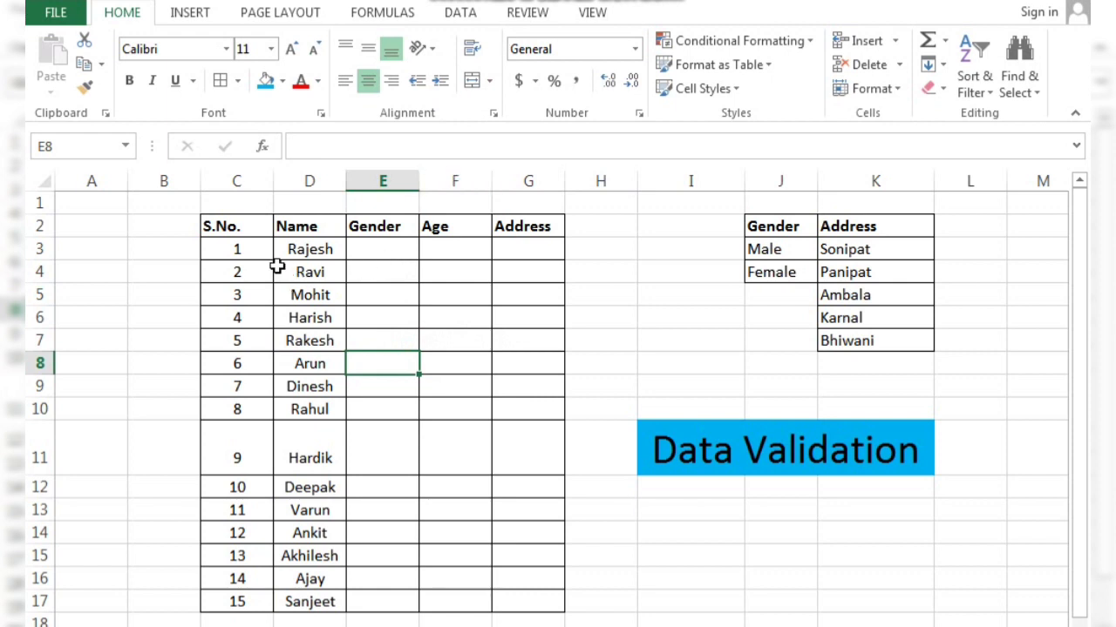
click(394, 246)
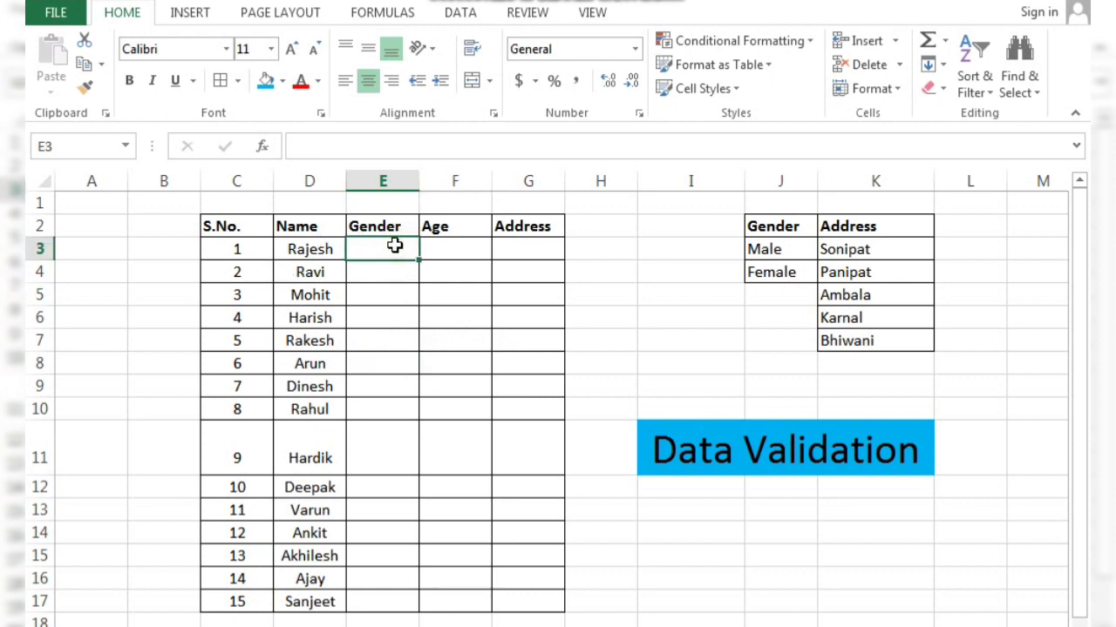
click(373, 289)
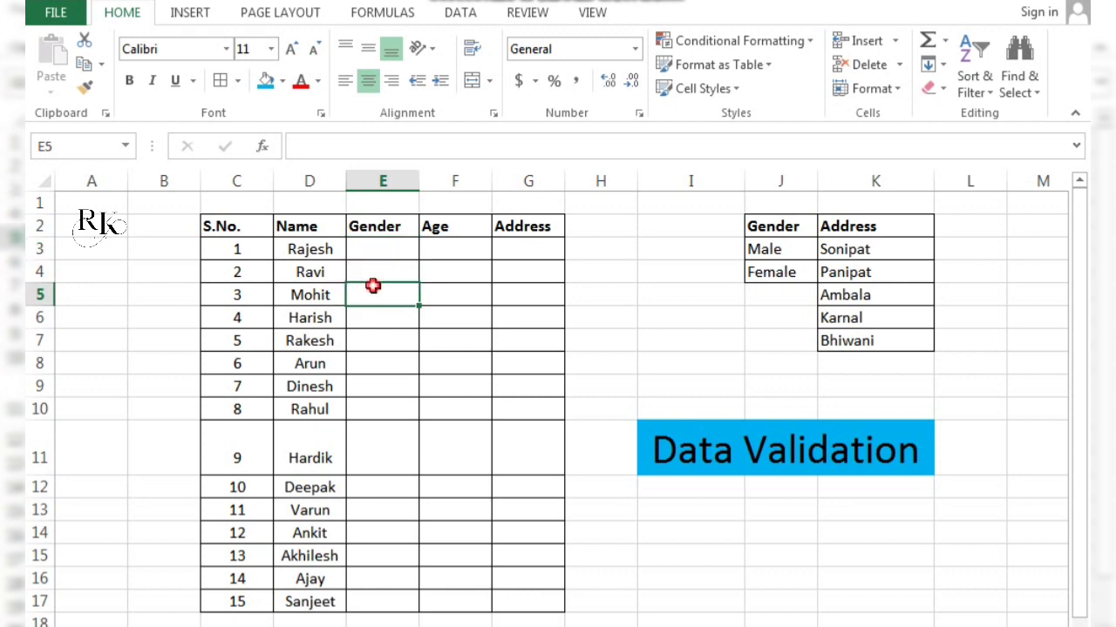
click(386, 275)
click(387, 324)
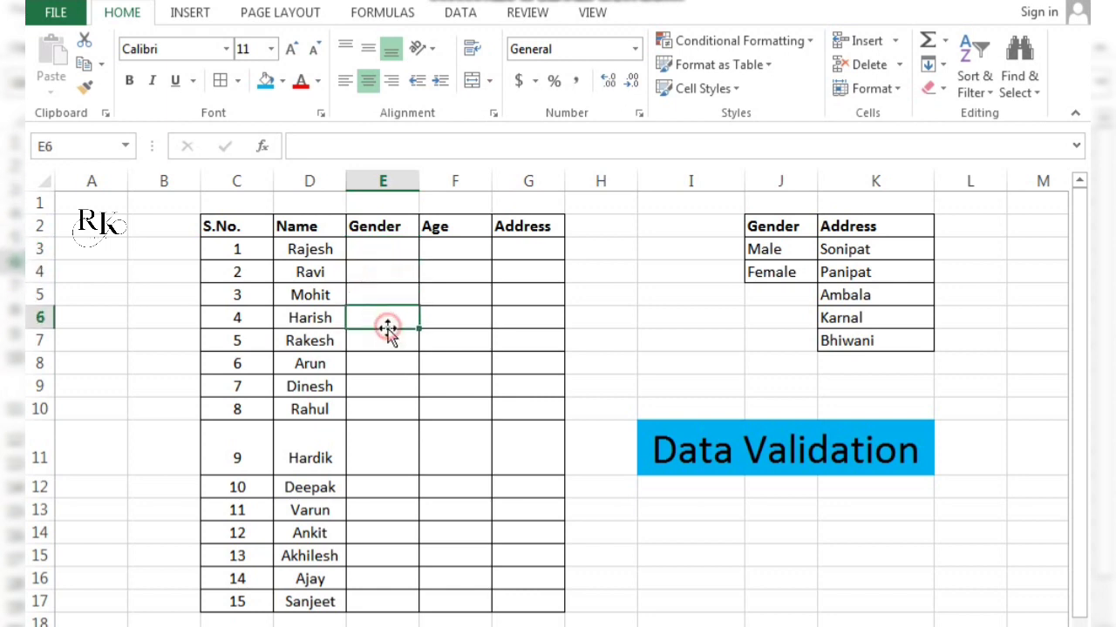
click(387, 387)
click(386, 410)
click(383, 454)
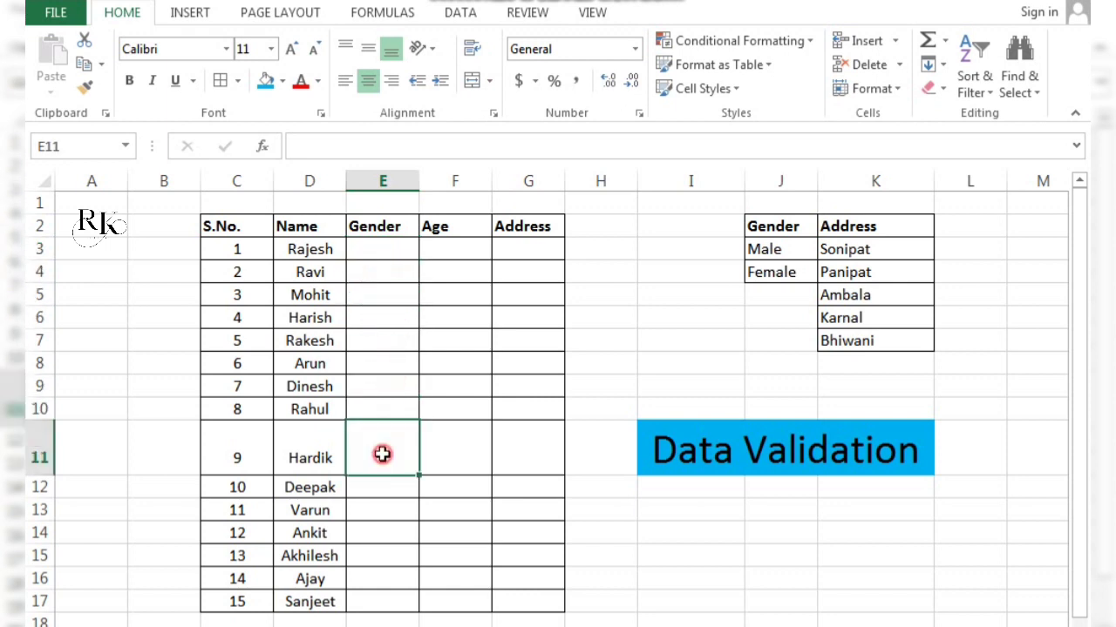
click(381, 506)
click(374, 532)
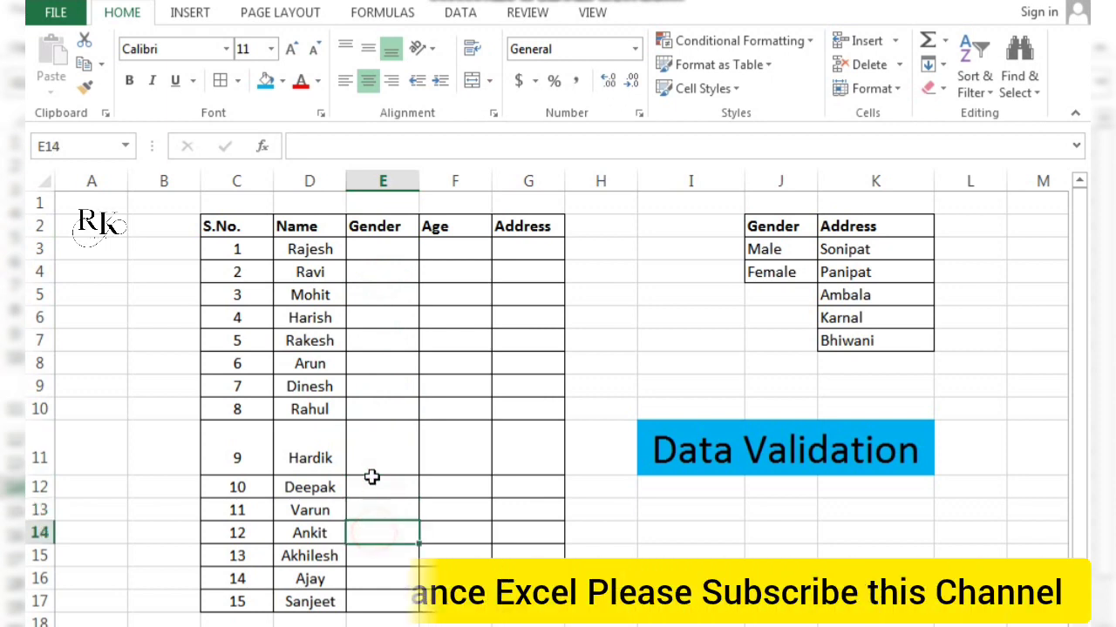
click(365, 288)
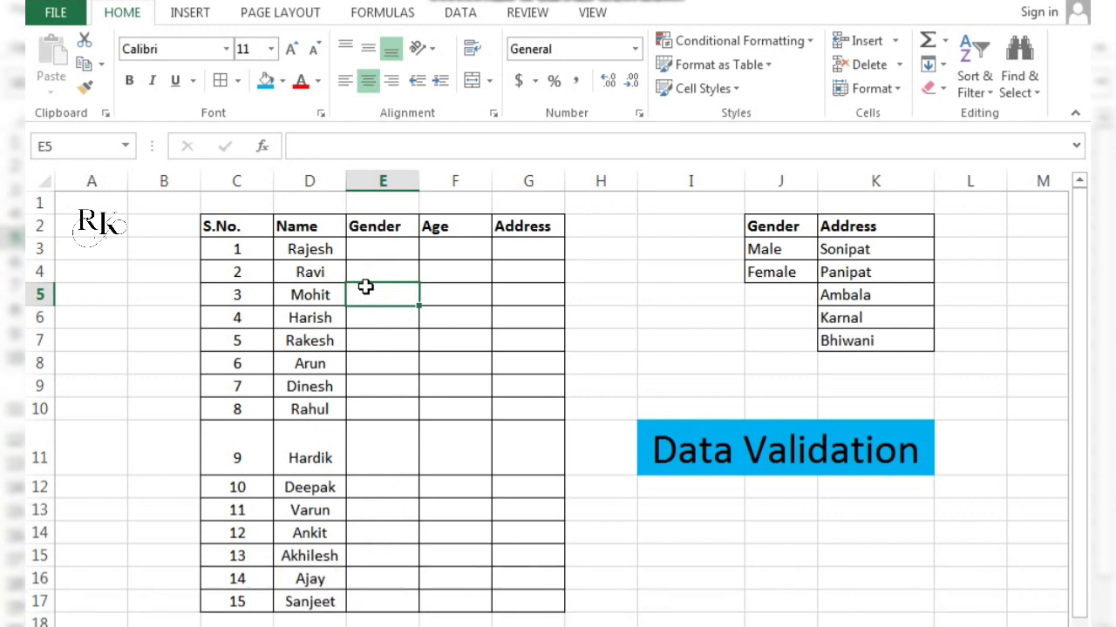
click(407, 338)
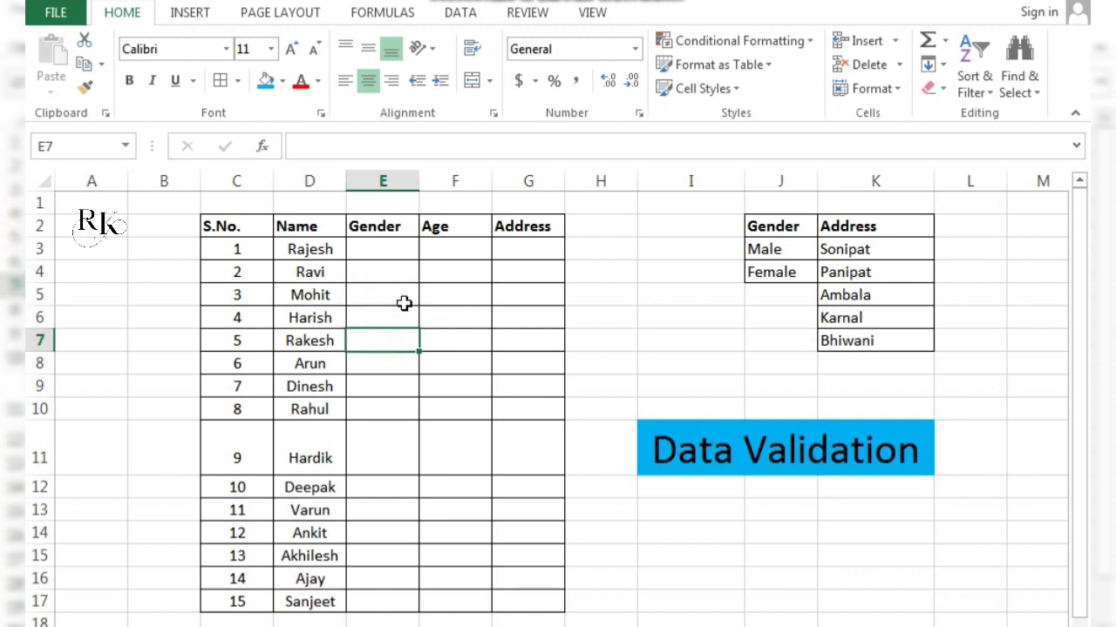
click(404, 302)
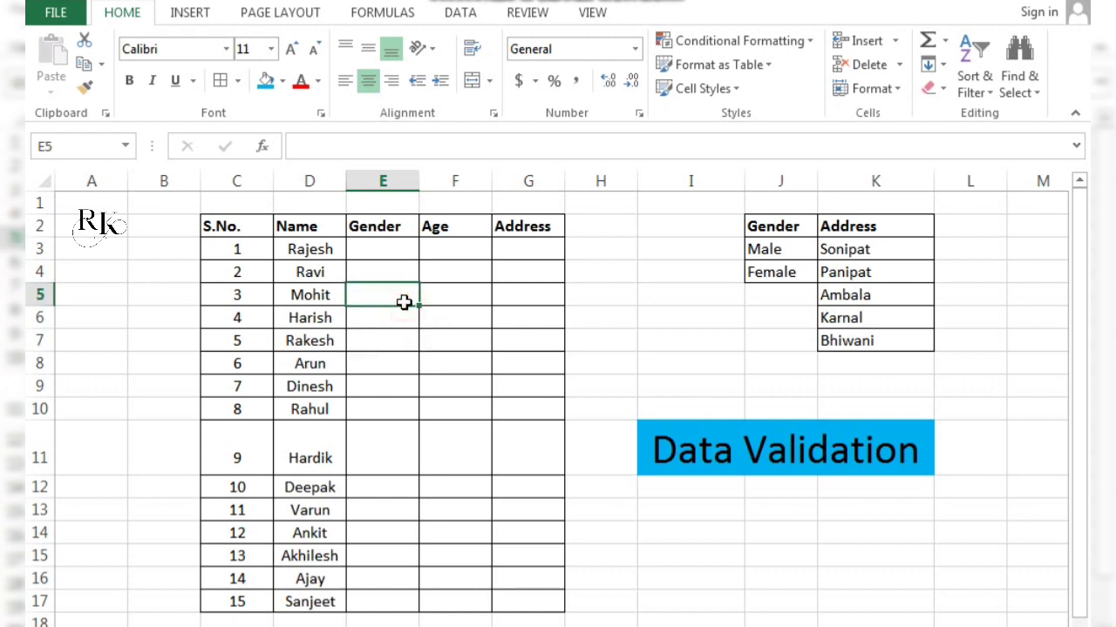
drag(450, 247, 465, 592)
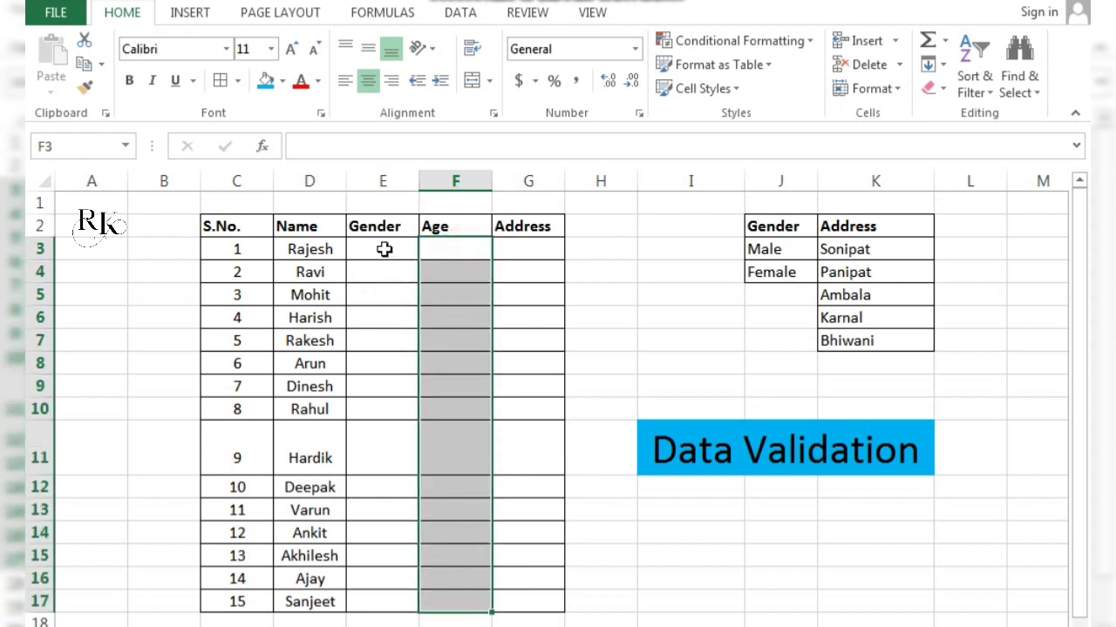
drag(384, 249, 386, 593)
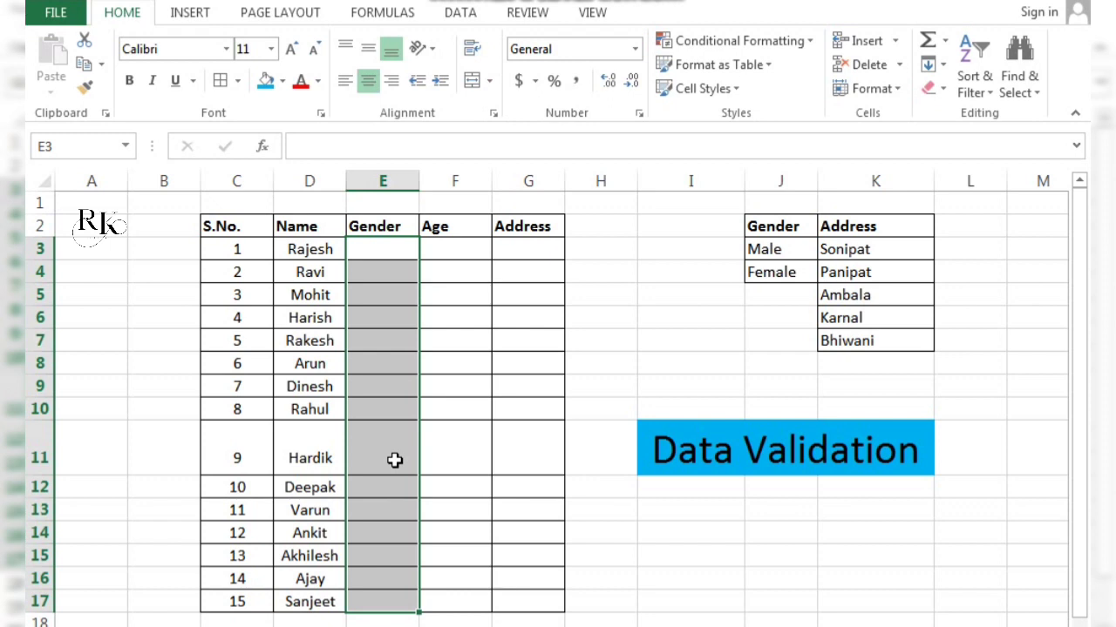
click(498, 419)
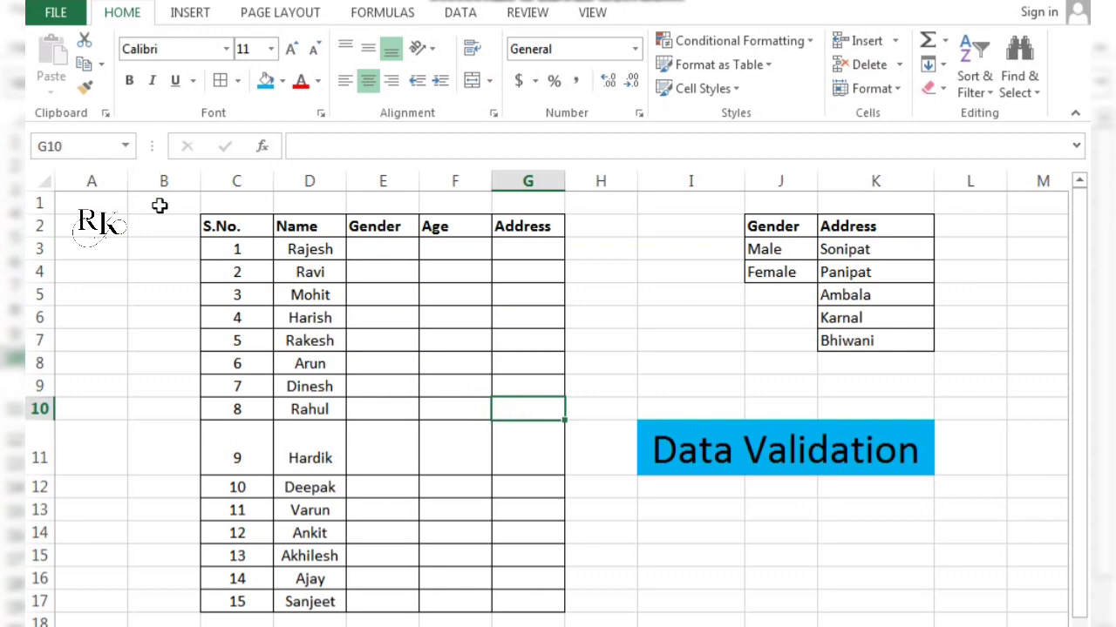
Step: Review the S.No., Name and Gender columns of the main table and the entries in the separate Gender list
drag(234, 248, 262, 594)
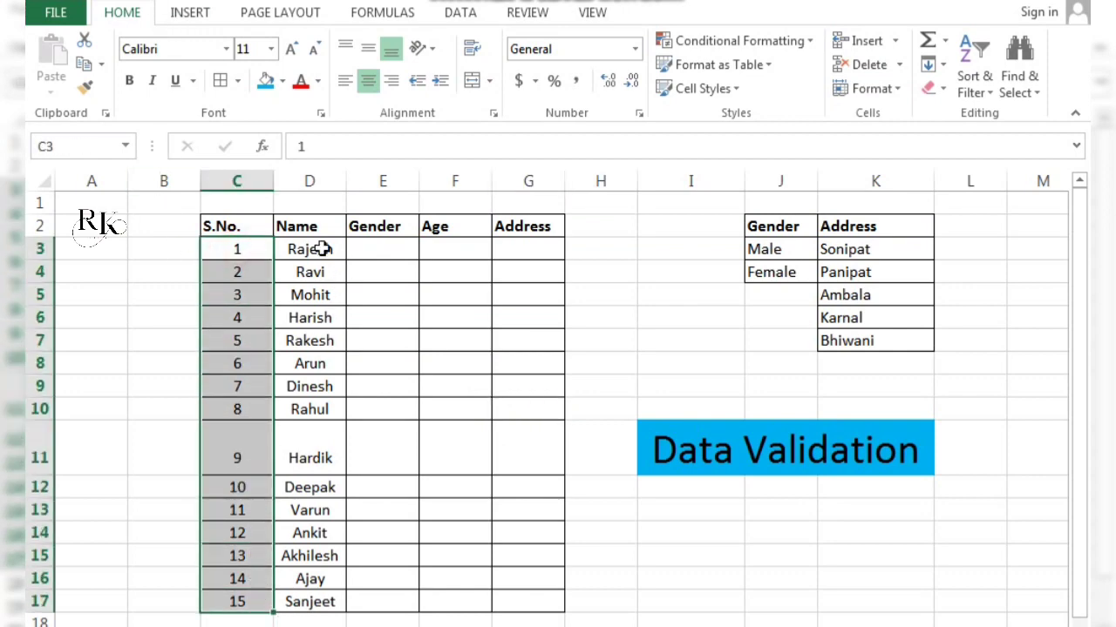
drag(324, 249, 308, 578)
drag(375, 250, 374, 593)
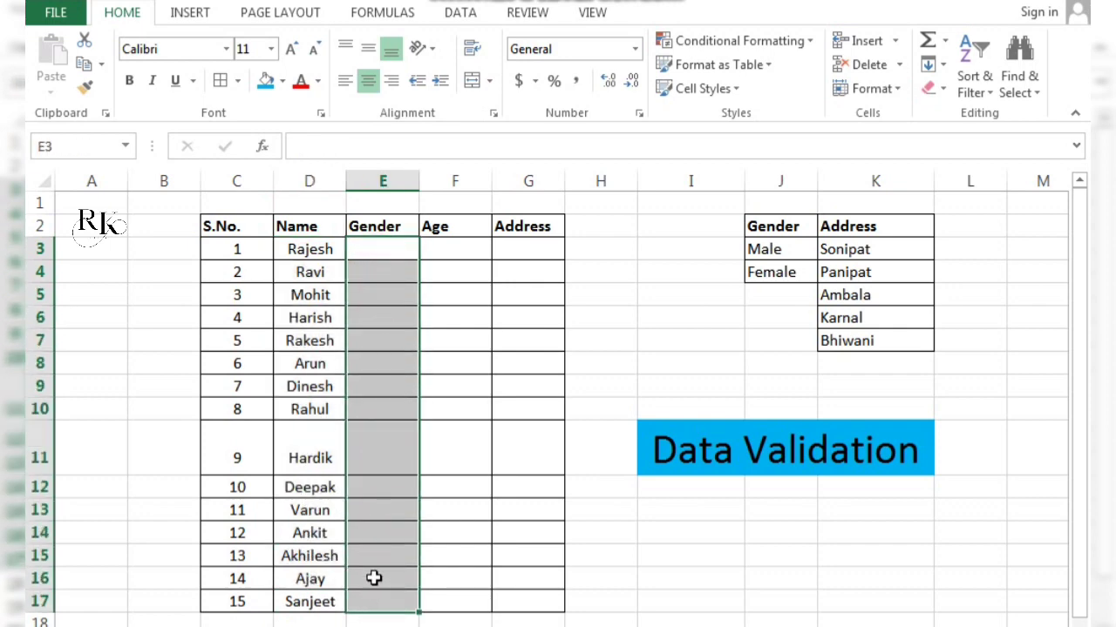
click(780, 228)
click(778, 251)
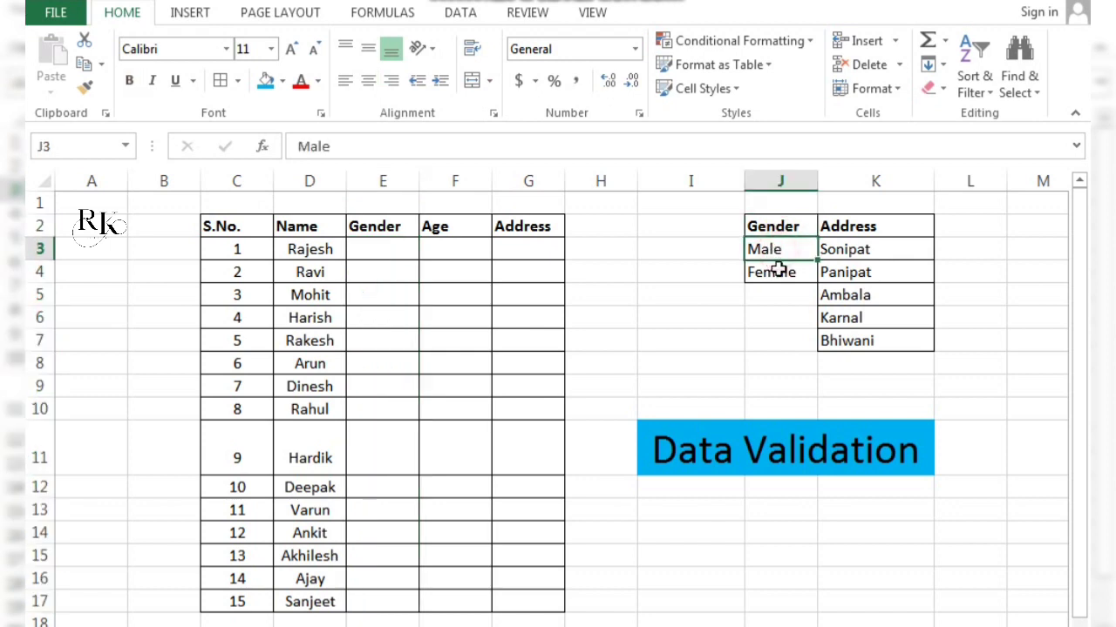
click(779, 272)
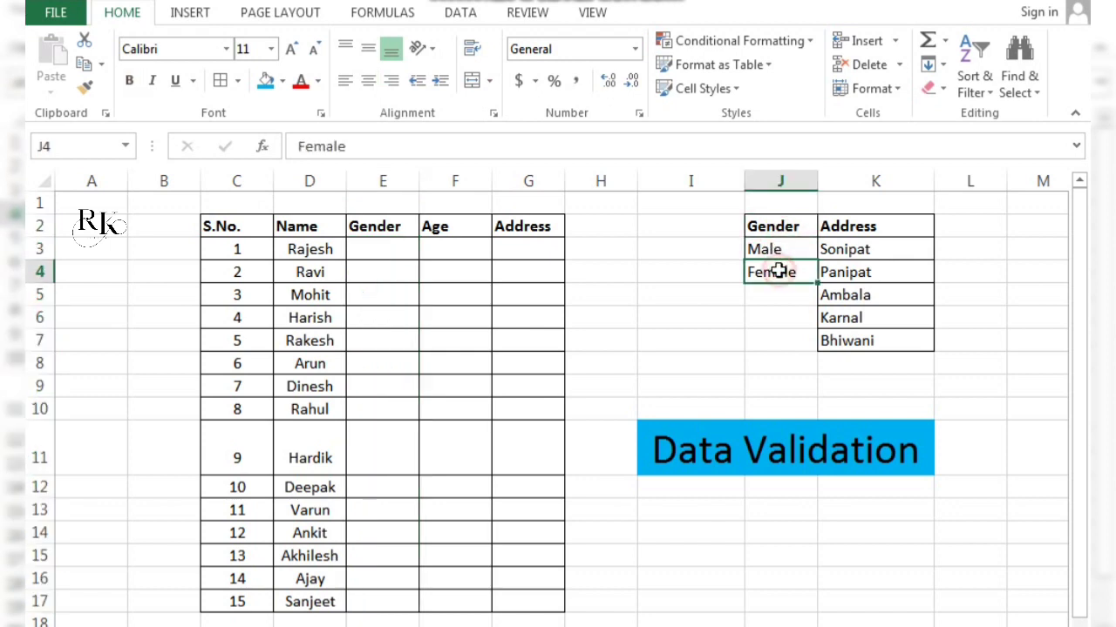
click(372, 250)
click(378, 279)
click(378, 319)
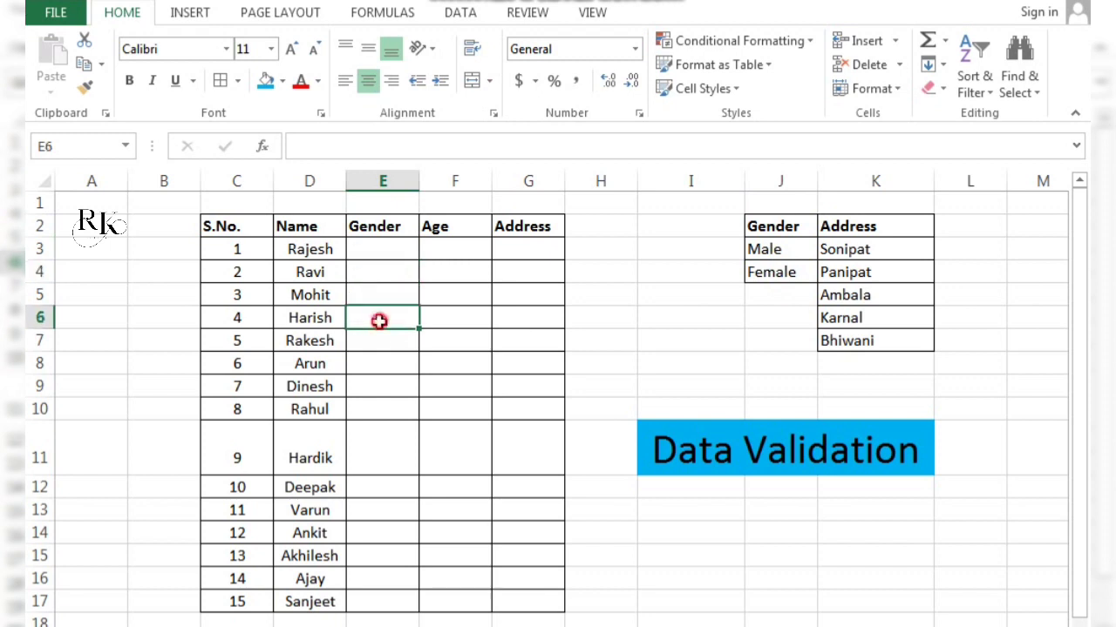
click(375, 394)
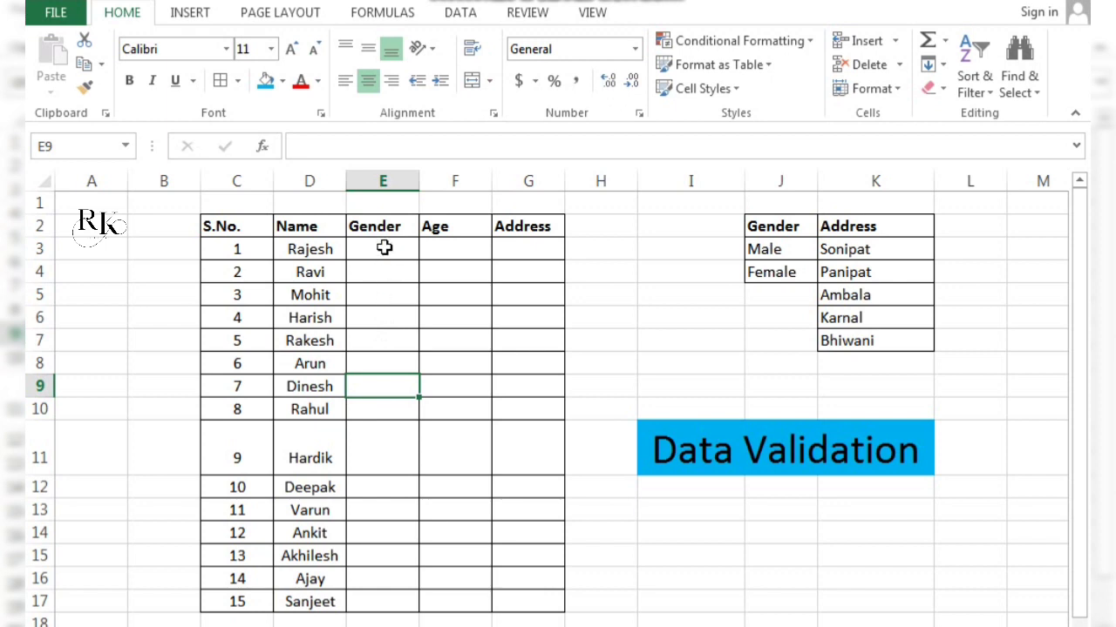
Step: Open the Data Validation settings for the Gender cells E3:E17
drag(384, 248, 379, 600)
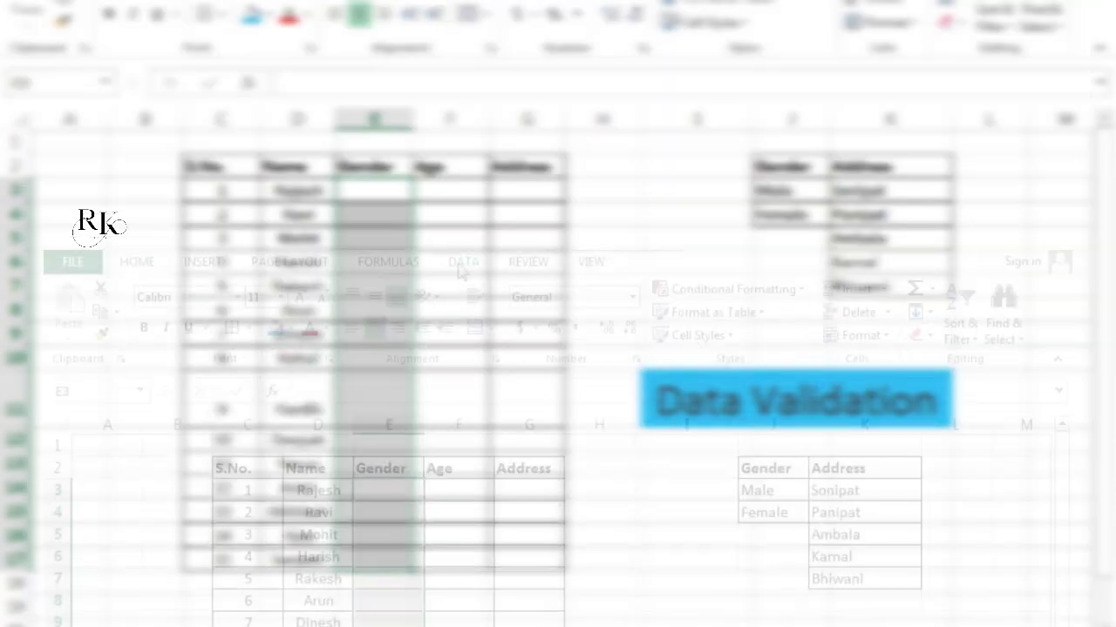
click(461, 265)
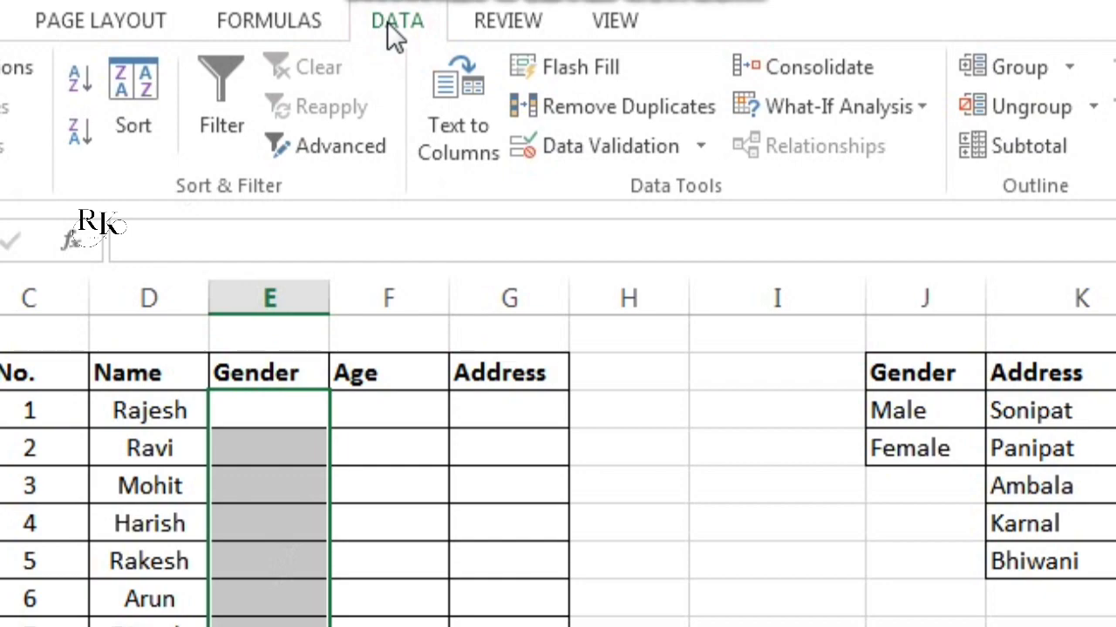
click(701, 148)
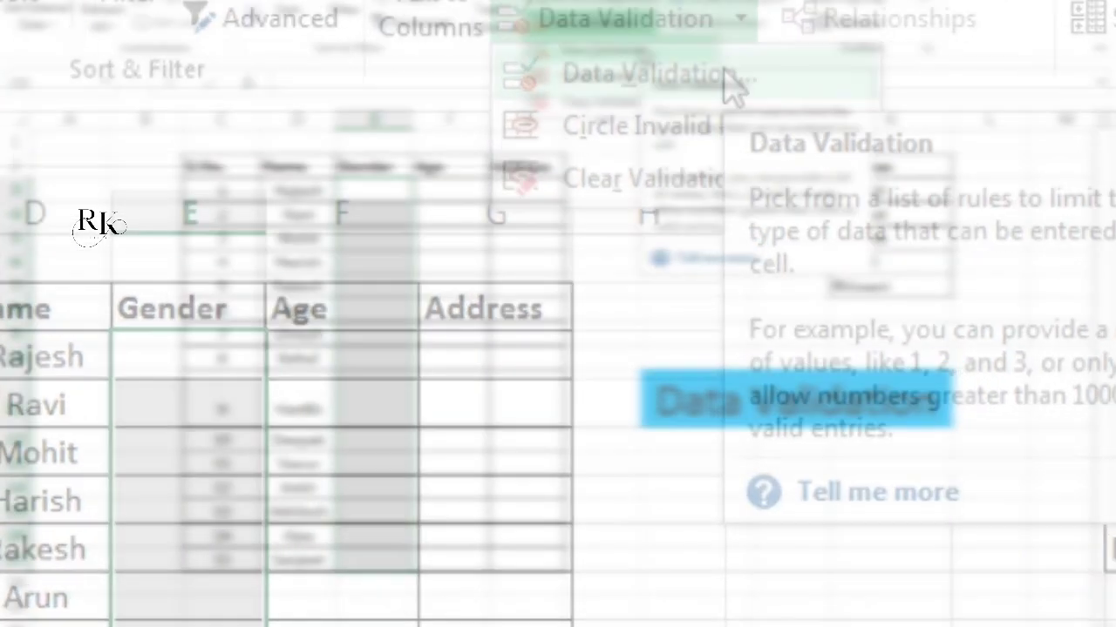
click(692, 191)
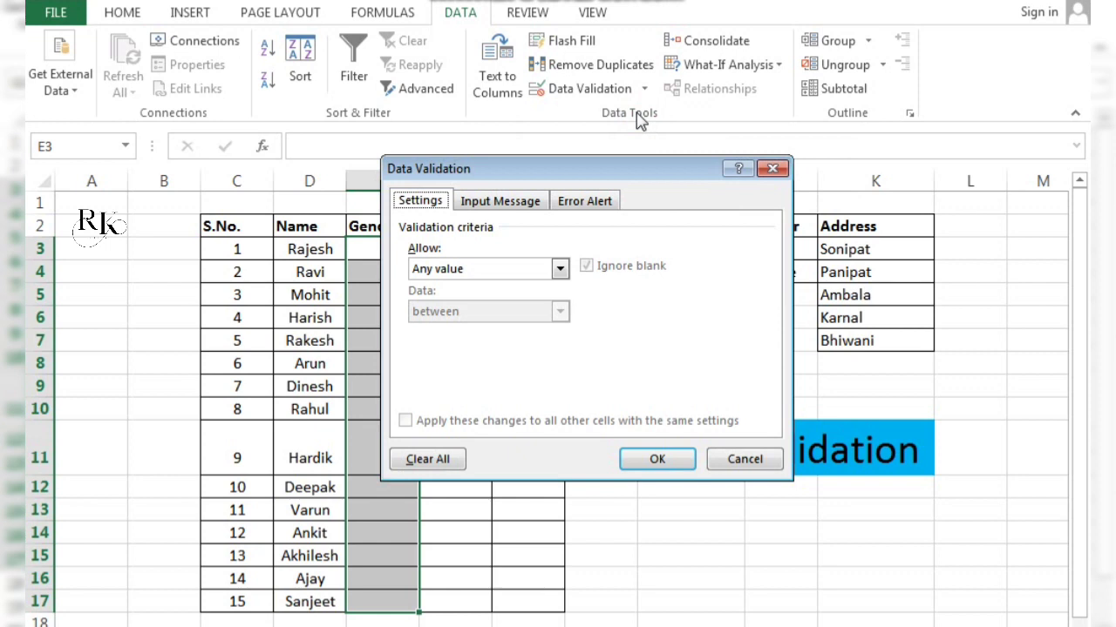
drag(576, 168, 448, 209)
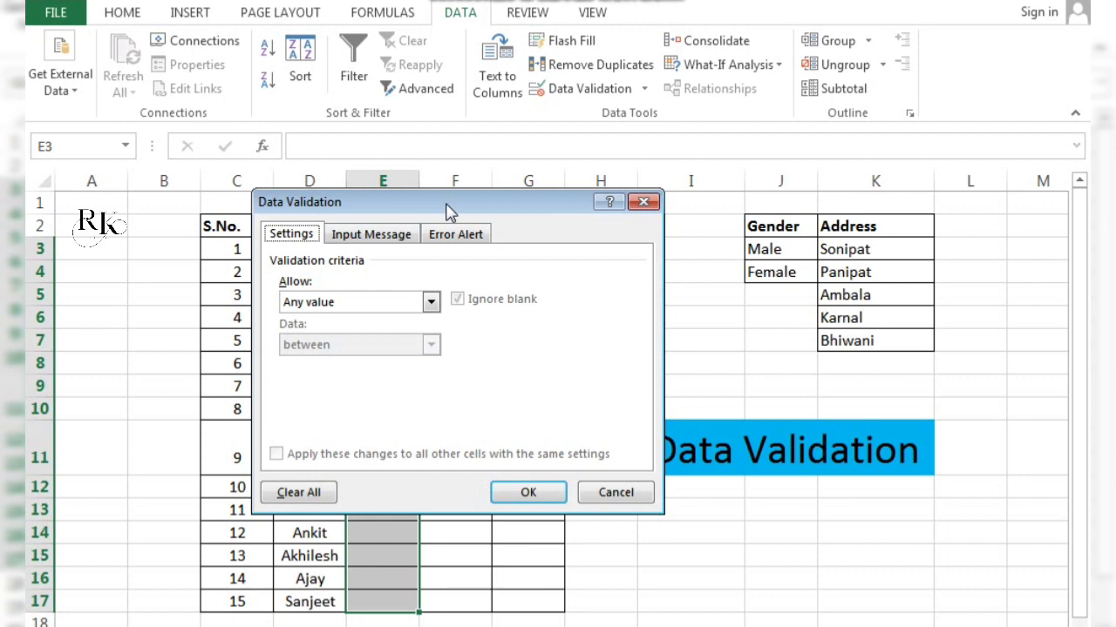
drag(449, 212, 409, 207)
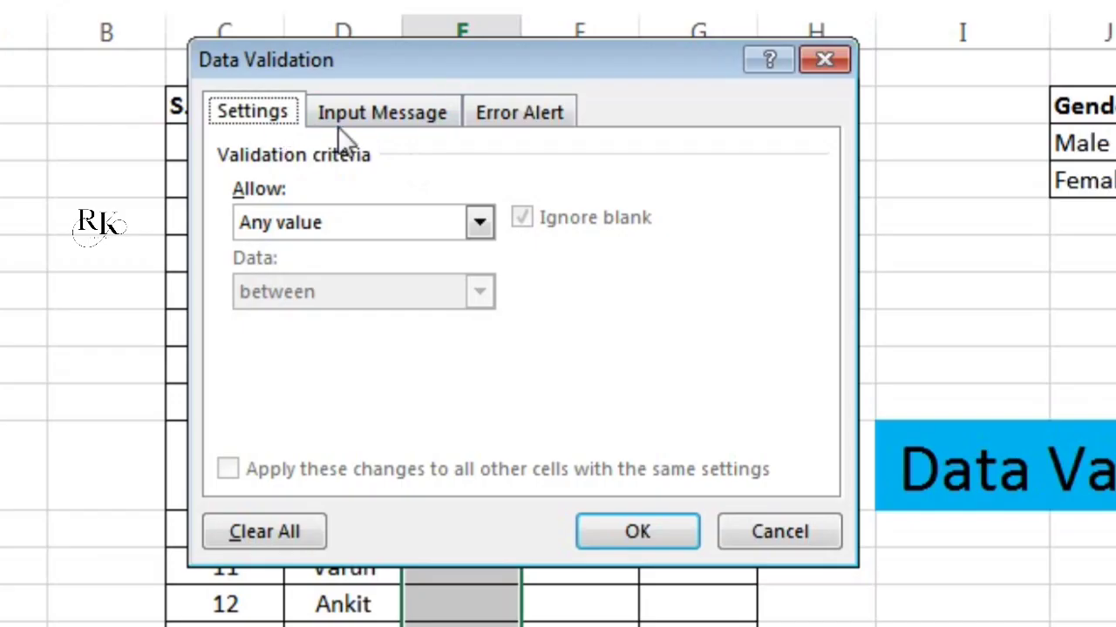
Step: Look through the input message and error alert options of the validation rule and return to its criteria
click(378, 119)
click(522, 118)
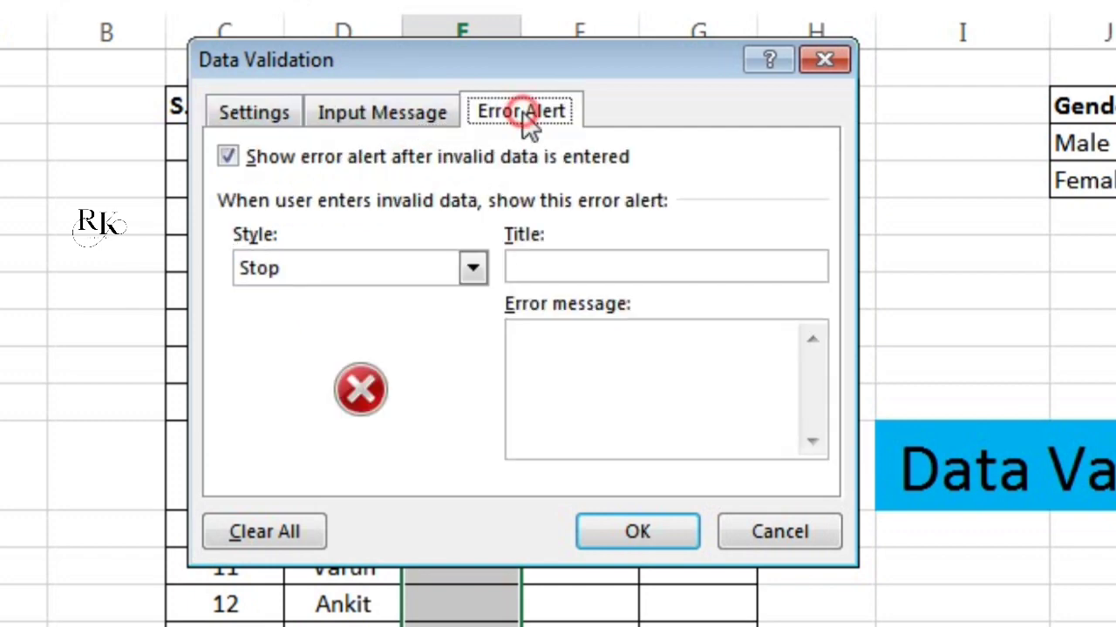
click(262, 113)
click(345, 114)
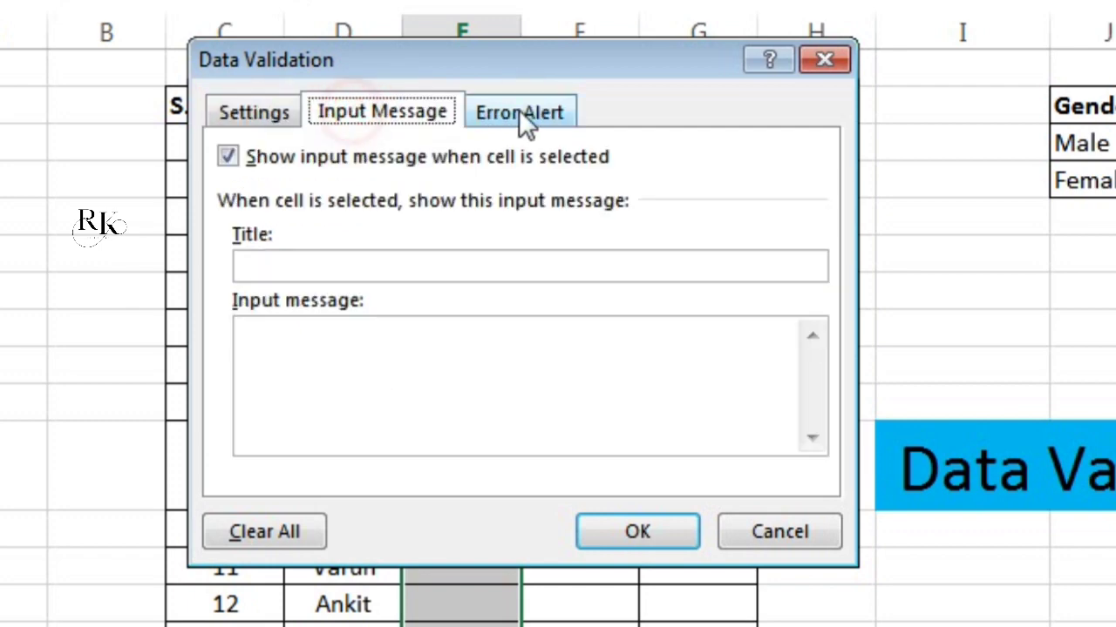
click(520, 112)
click(272, 114)
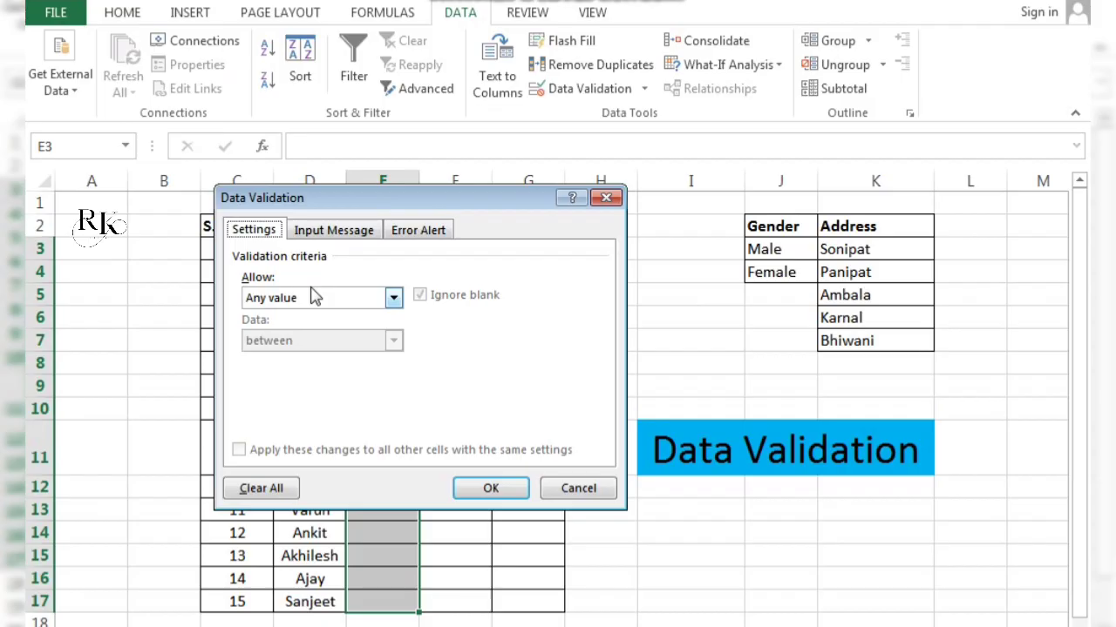
Step: Set the validation criteria for the Gender cells to allow a List
drag(391, 196, 609, 224)
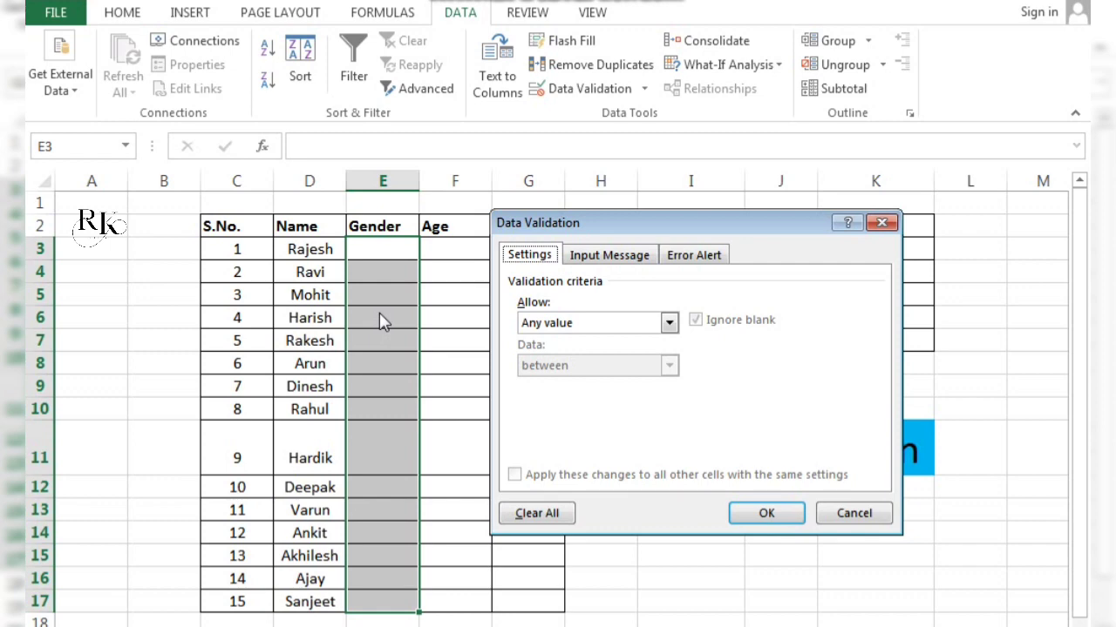
drag(675, 226, 443, 250)
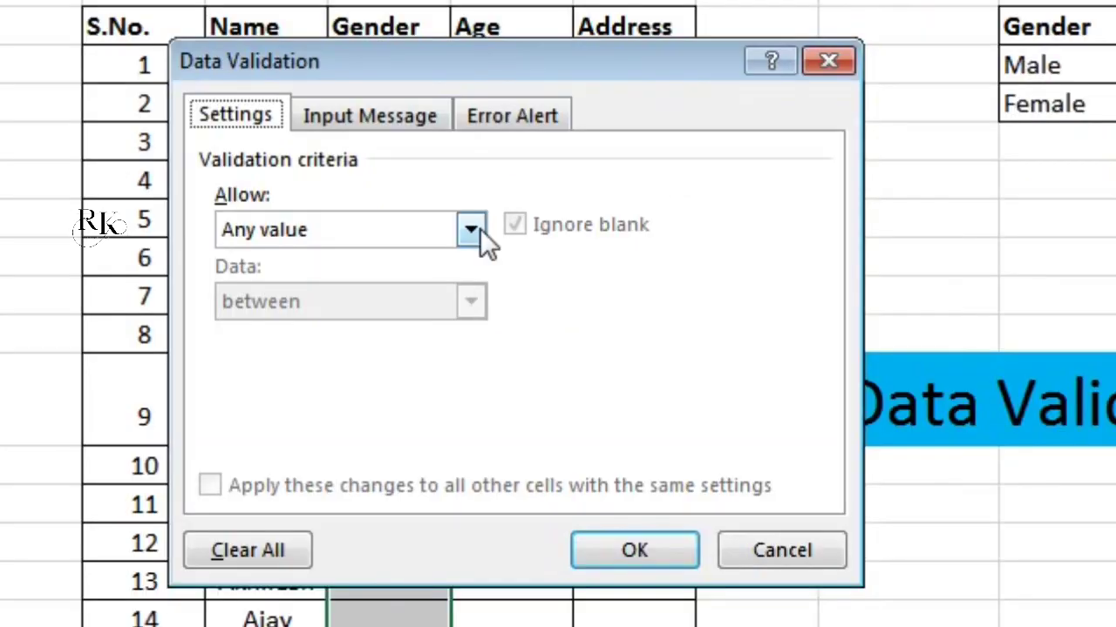
click(479, 229)
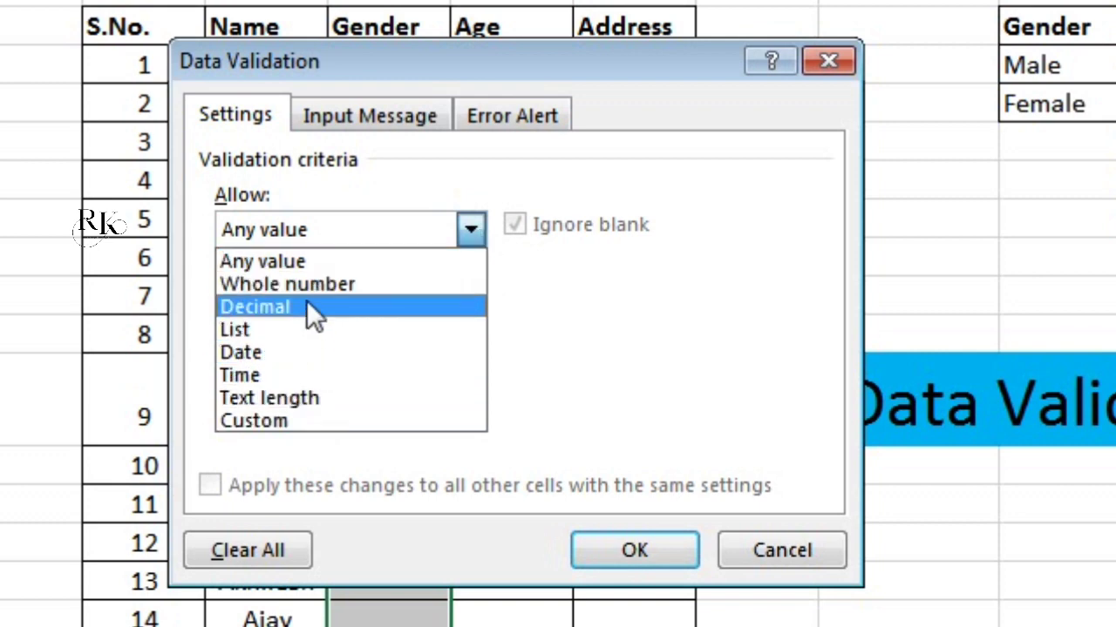
click(268, 330)
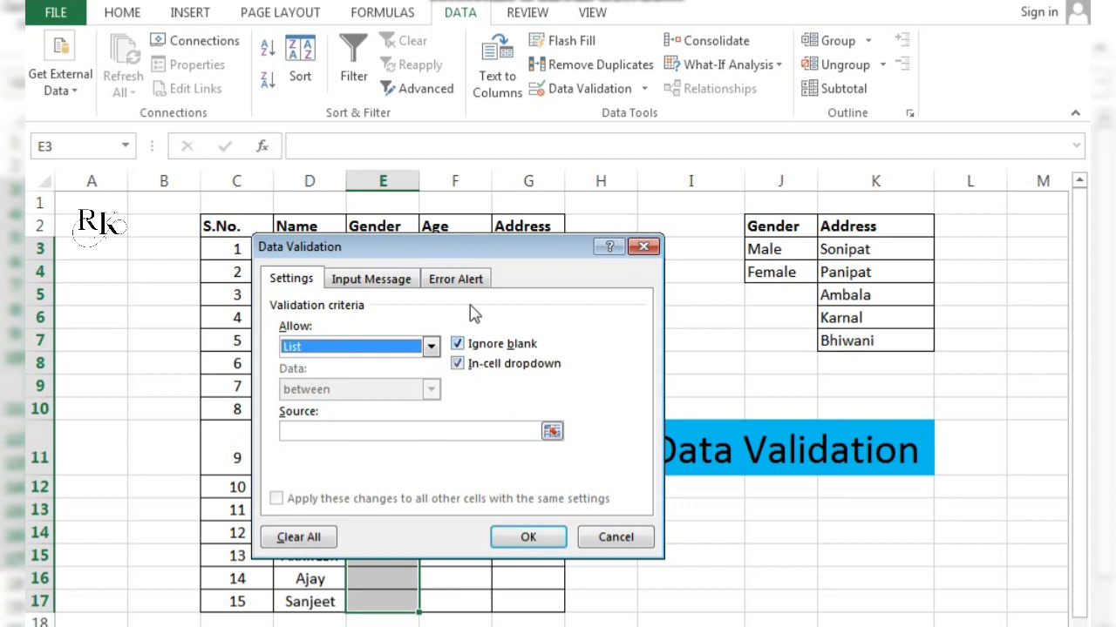
Step: Use cells J3:J4 as the source of the Gender list validation and apply the rule to E3:E17
drag(435, 254, 621, 255)
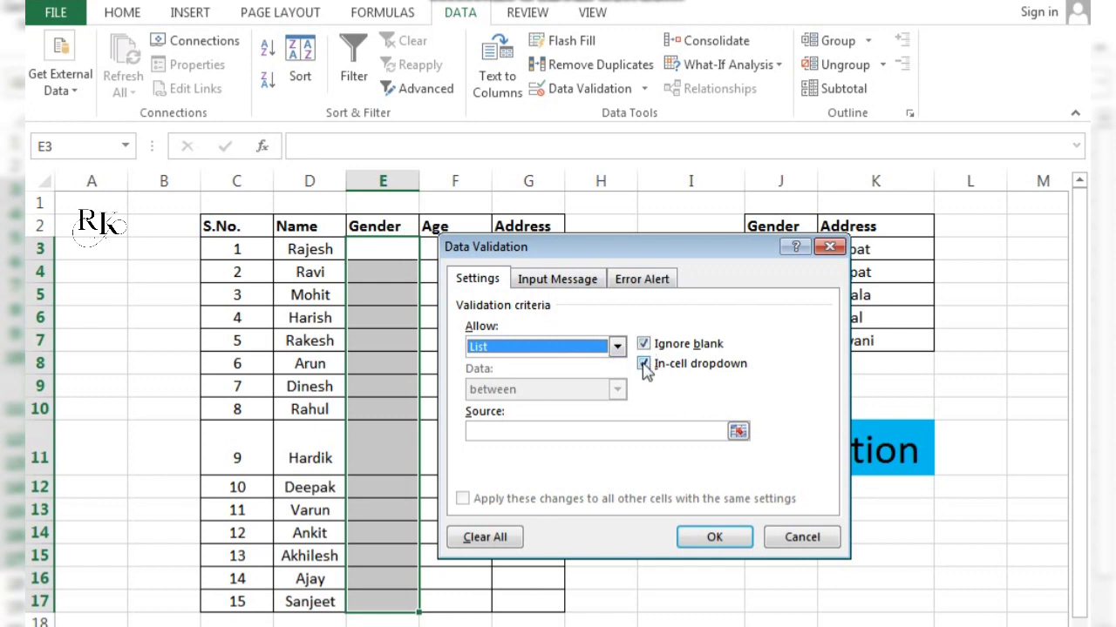
drag(626, 253, 369, 231)
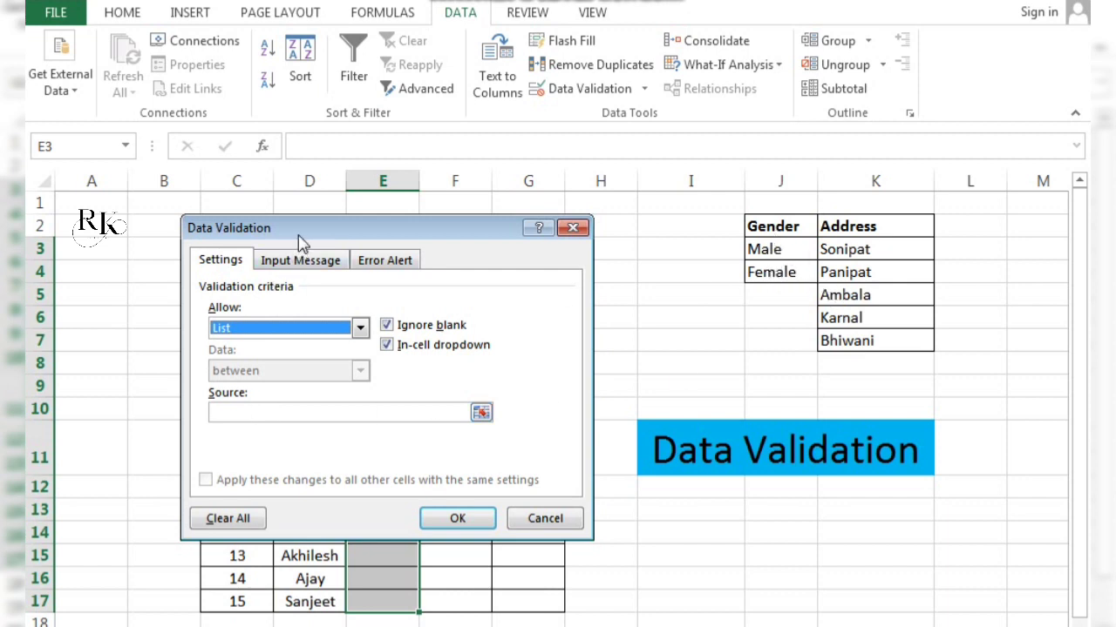
drag(299, 237, 586, 269)
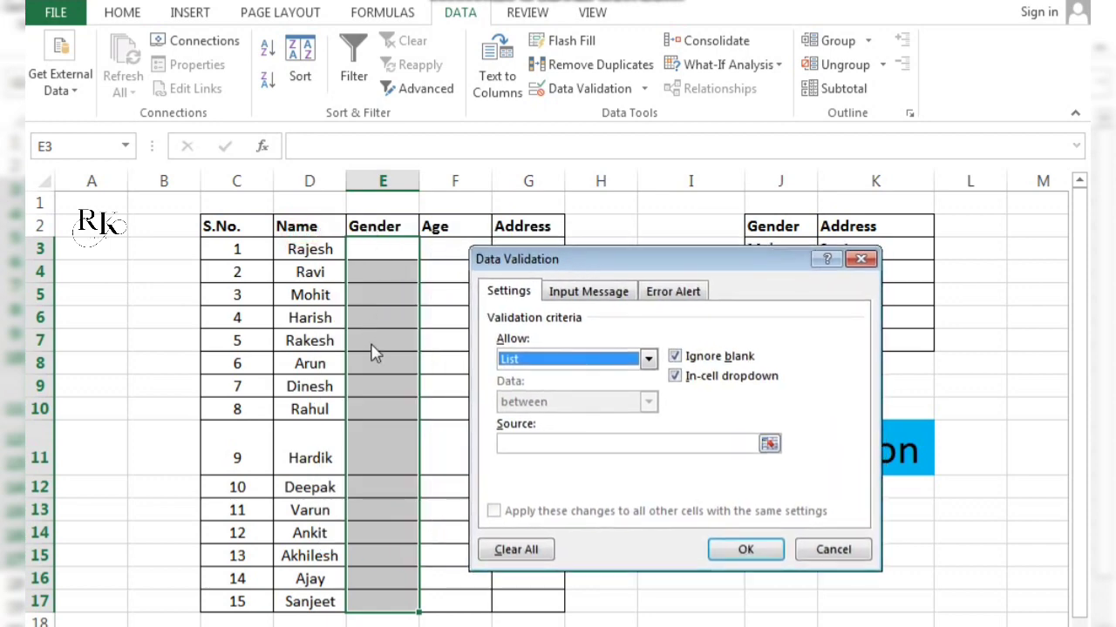
drag(688, 264, 484, 237)
click(563, 421)
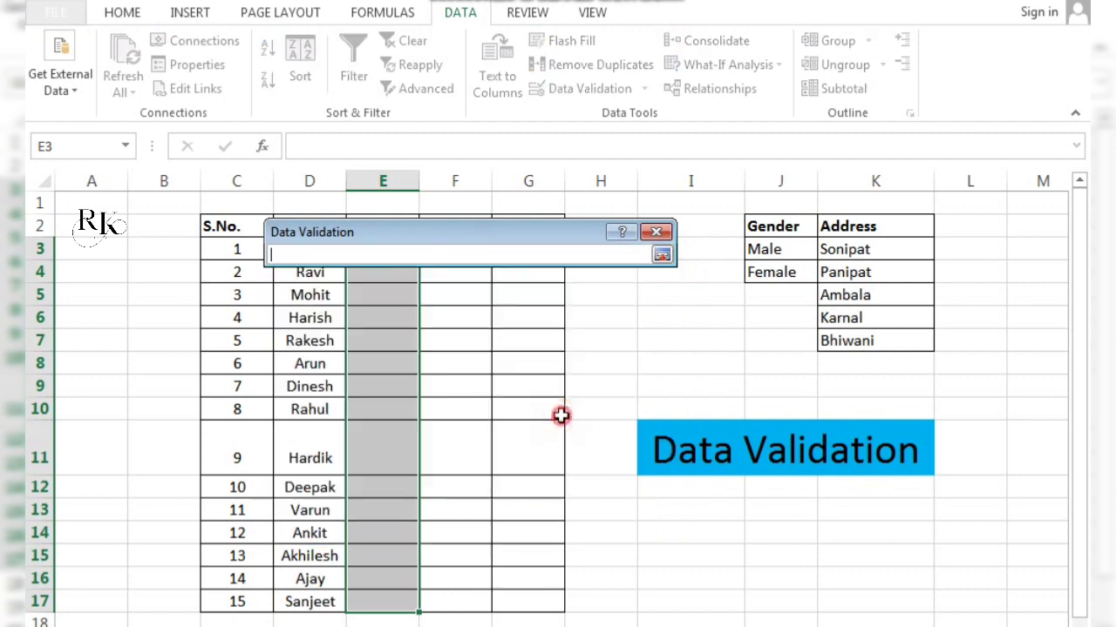
click(774, 250)
drag(775, 250, 778, 272)
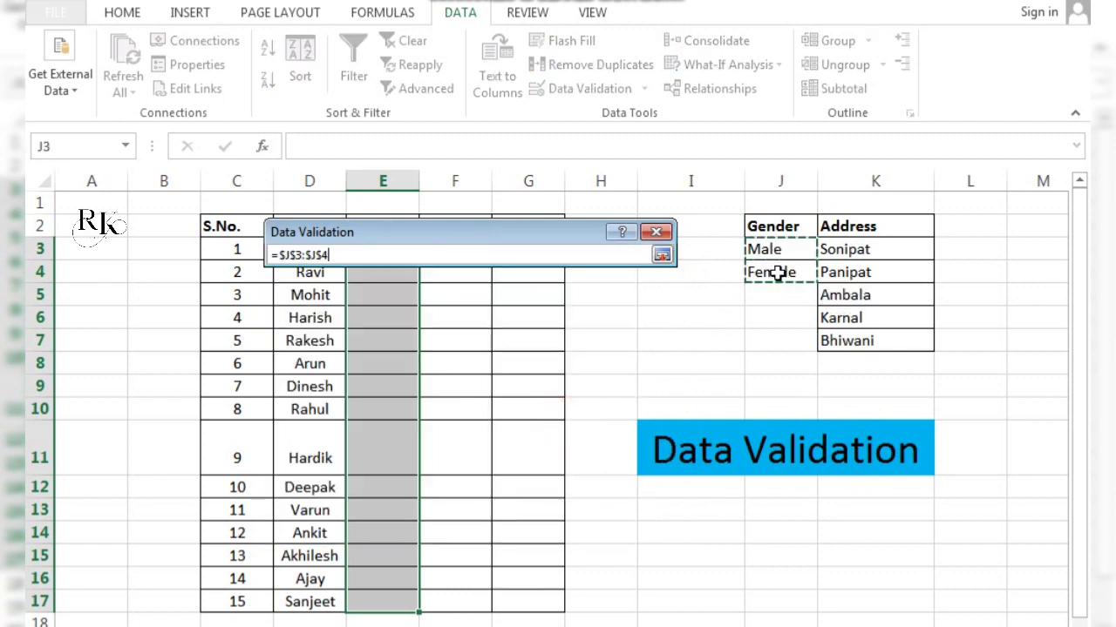
key(Return)
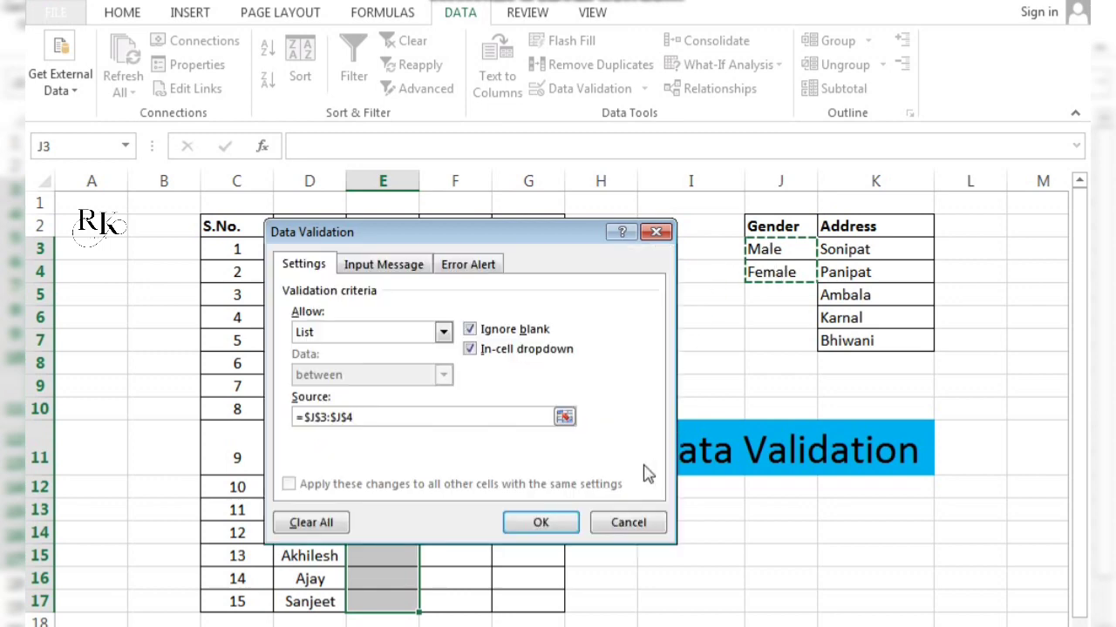
click(532, 525)
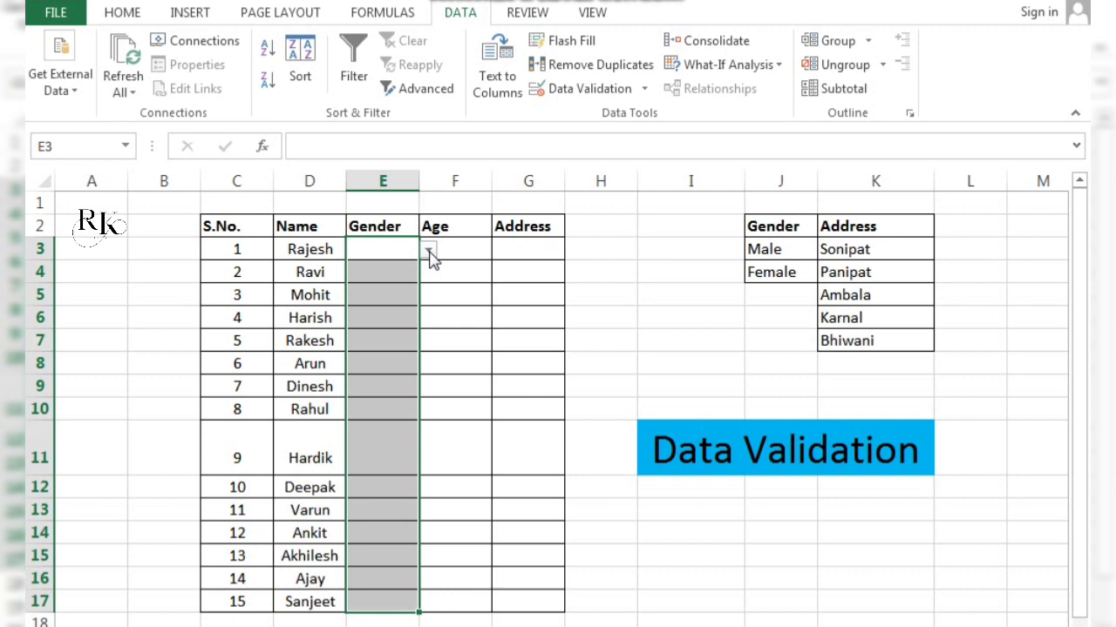
Step: Choose Male for Gender cell E3, then try Female in E4 before switching that cell to Male
click(429, 251)
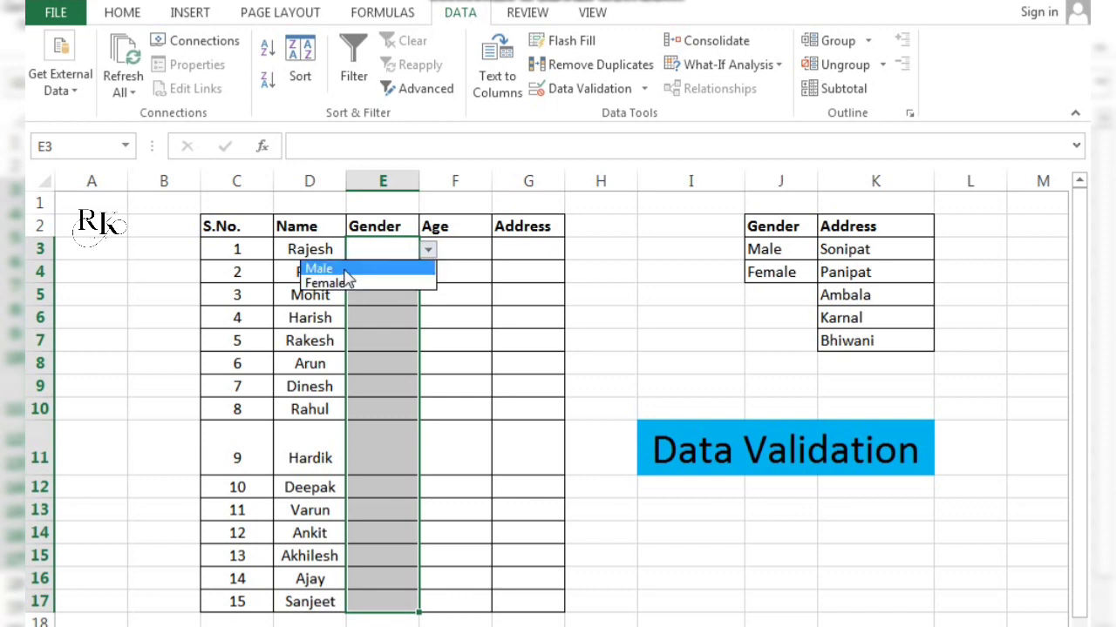
click(346, 272)
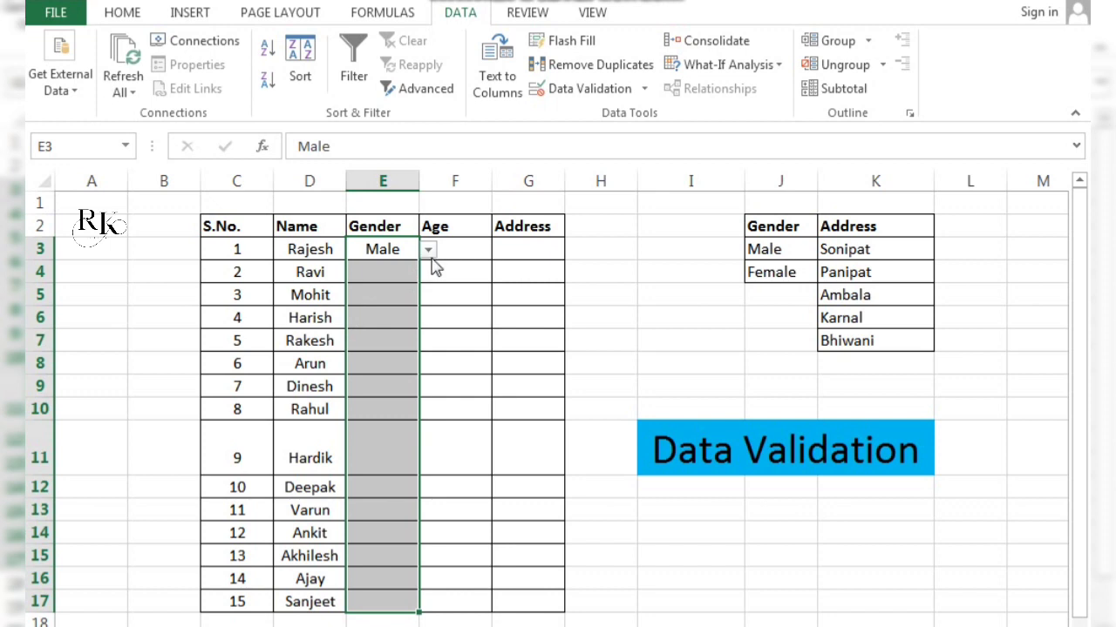
click(390, 272)
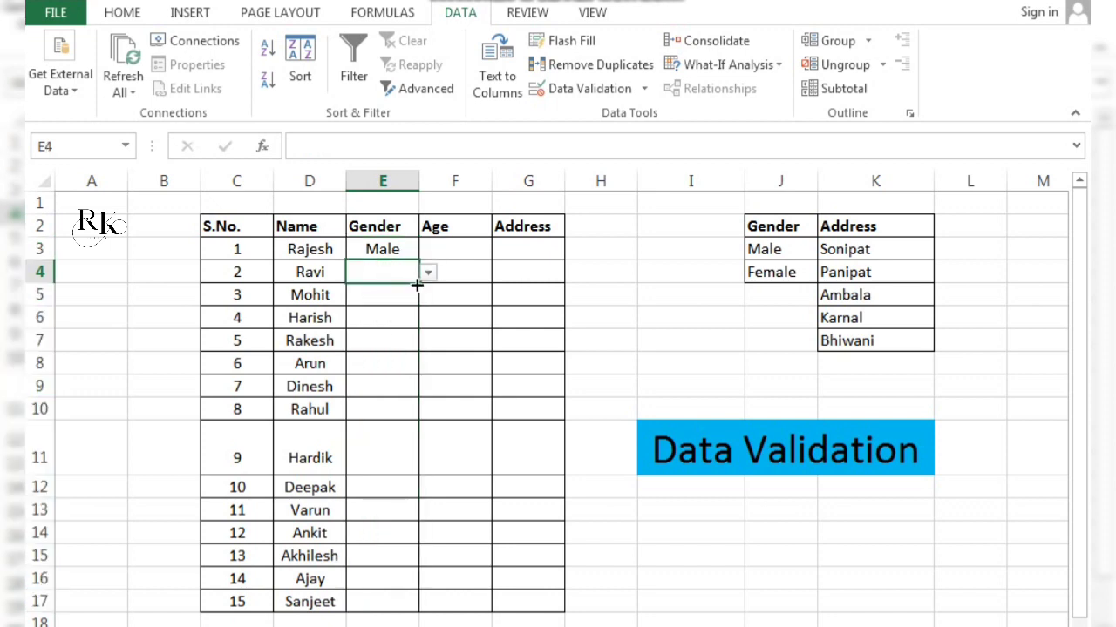
click(428, 275)
click(366, 307)
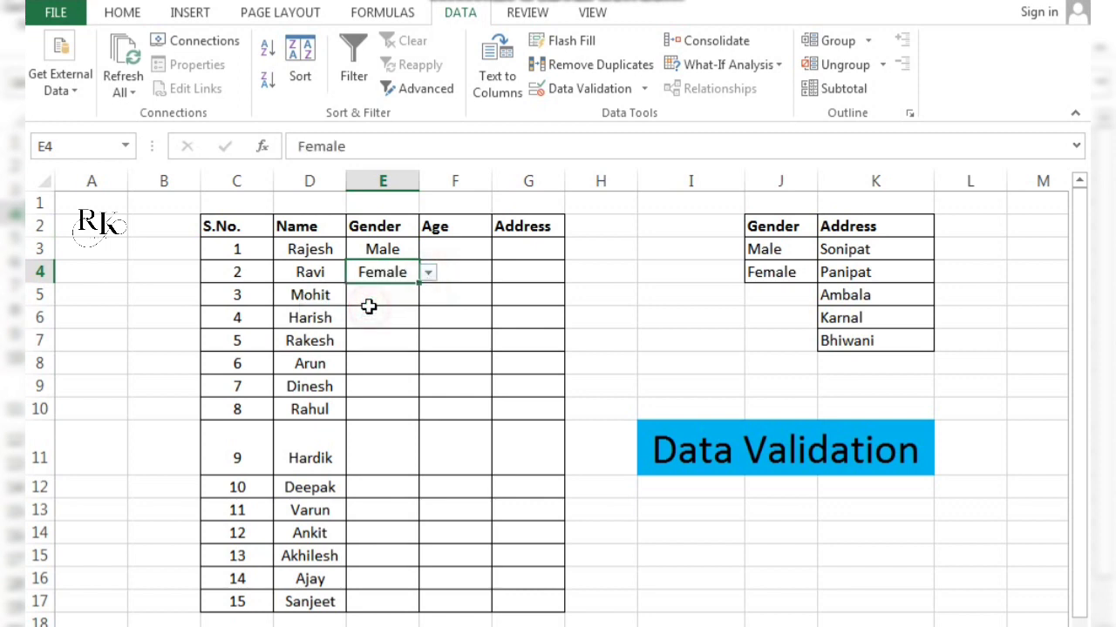
click(428, 276)
click(386, 292)
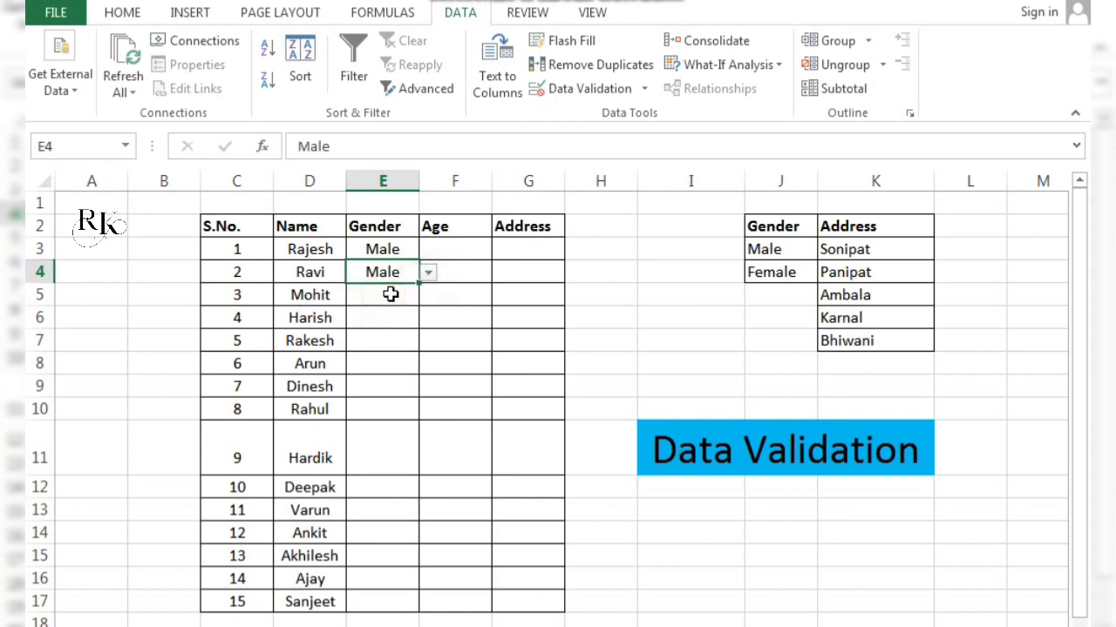
Step: Choose Male from the drop-down list of Gender cell E6
click(390, 313)
click(372, 359)
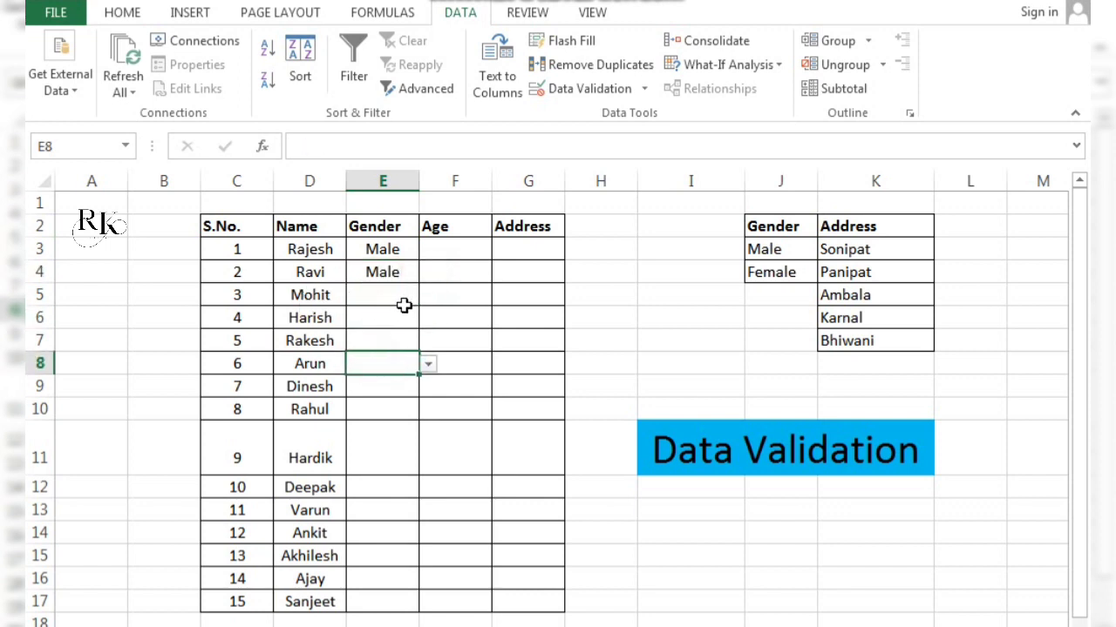
click(385, 323)
click(429, 317)
click(373, 336)
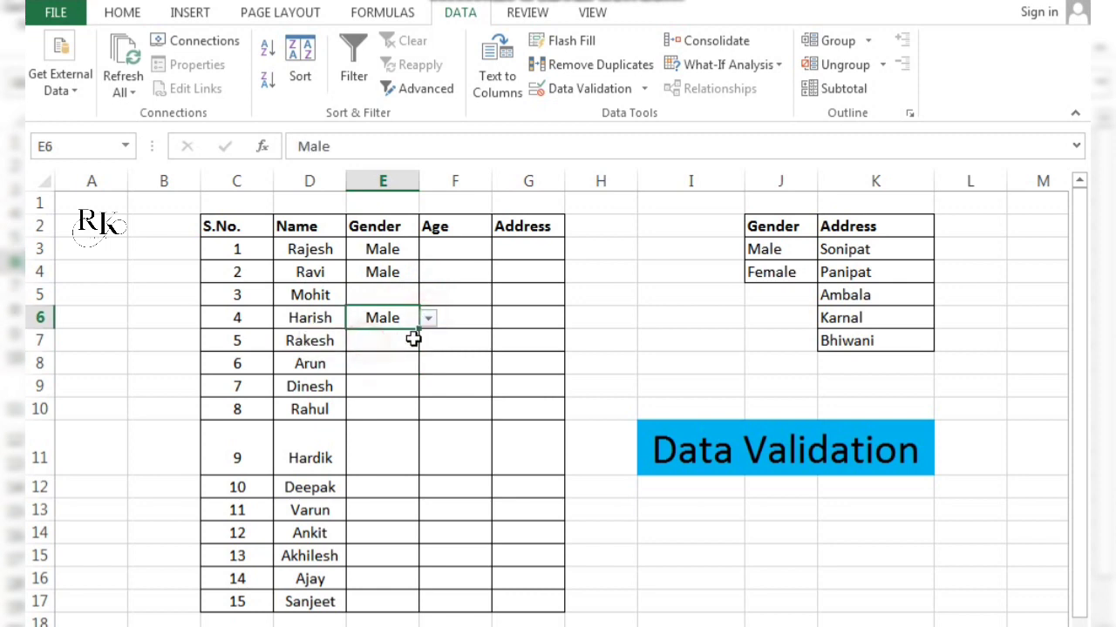
Step: Replace the name in cell D8 with a woman's first name
click(369, 388)
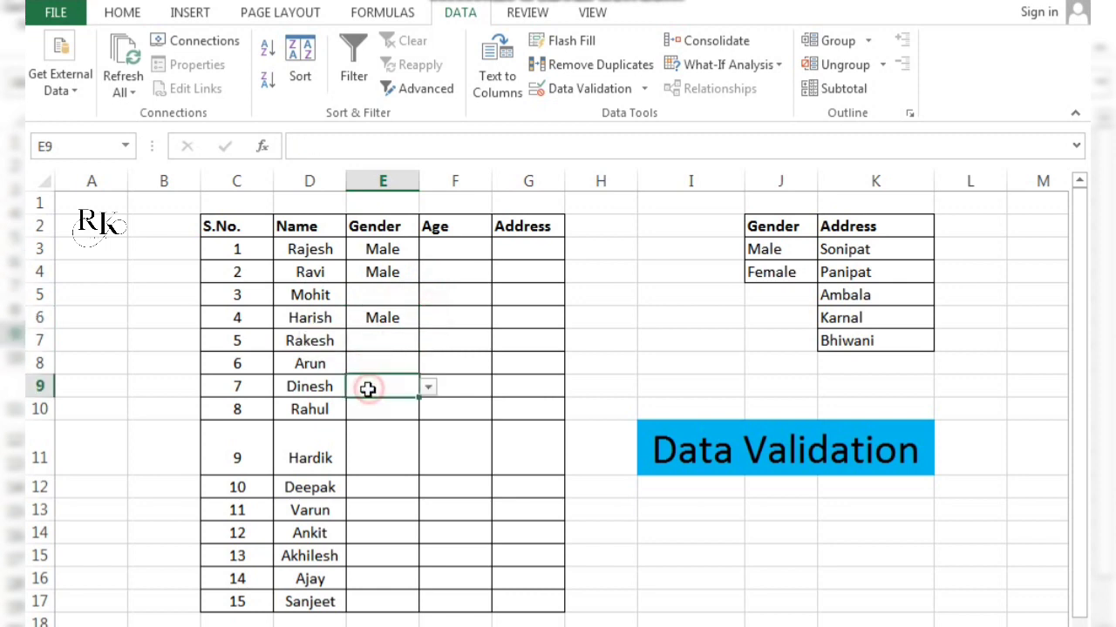
click(313, 366)
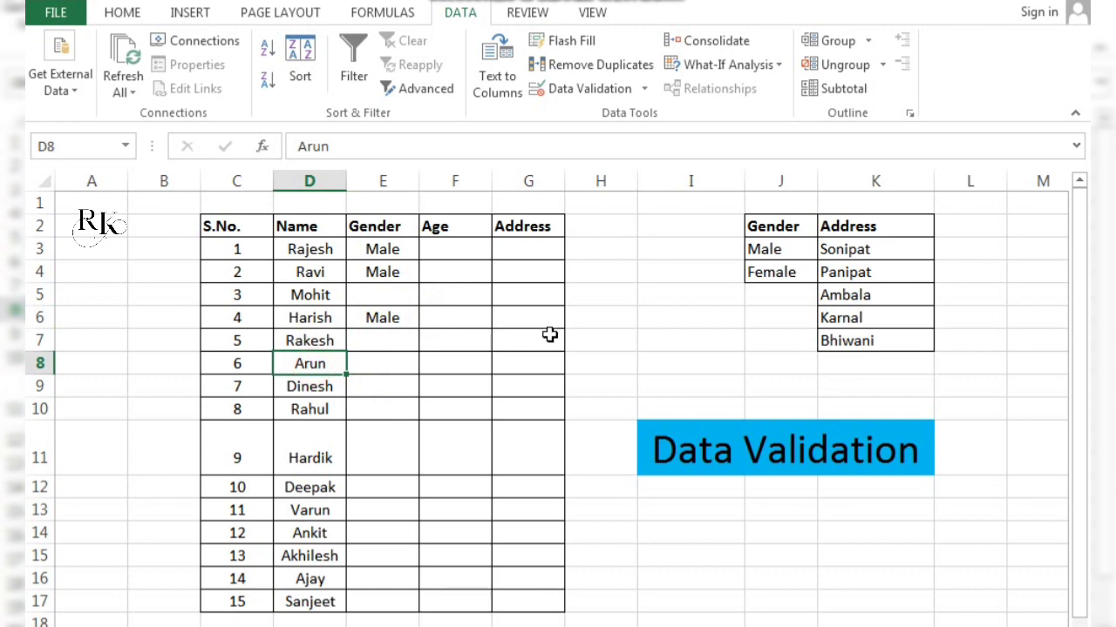
text(S)
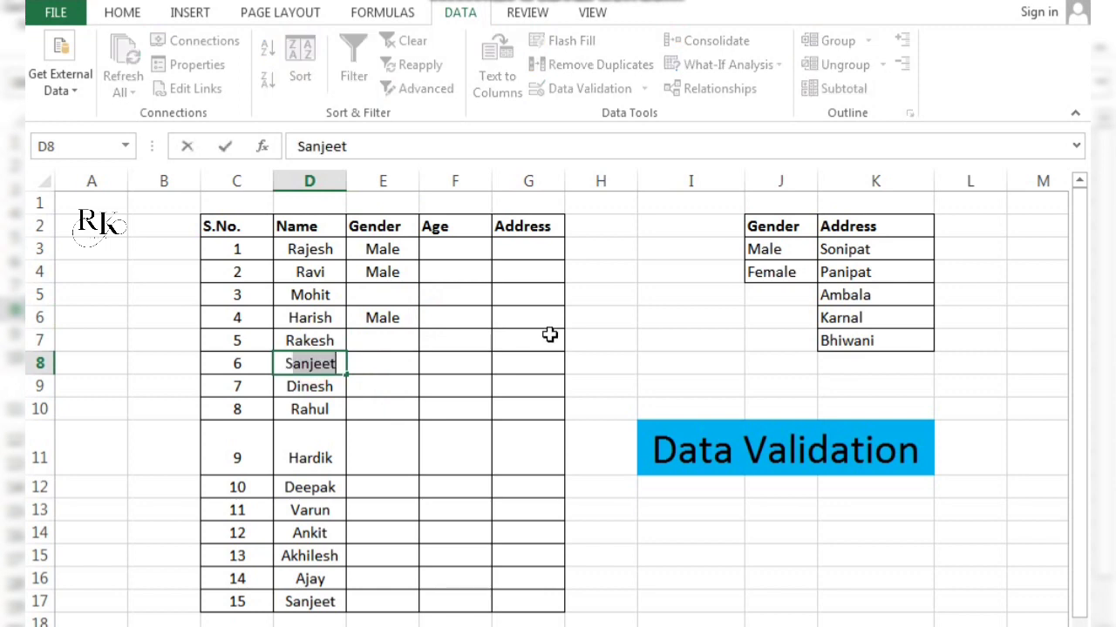
text(ita)
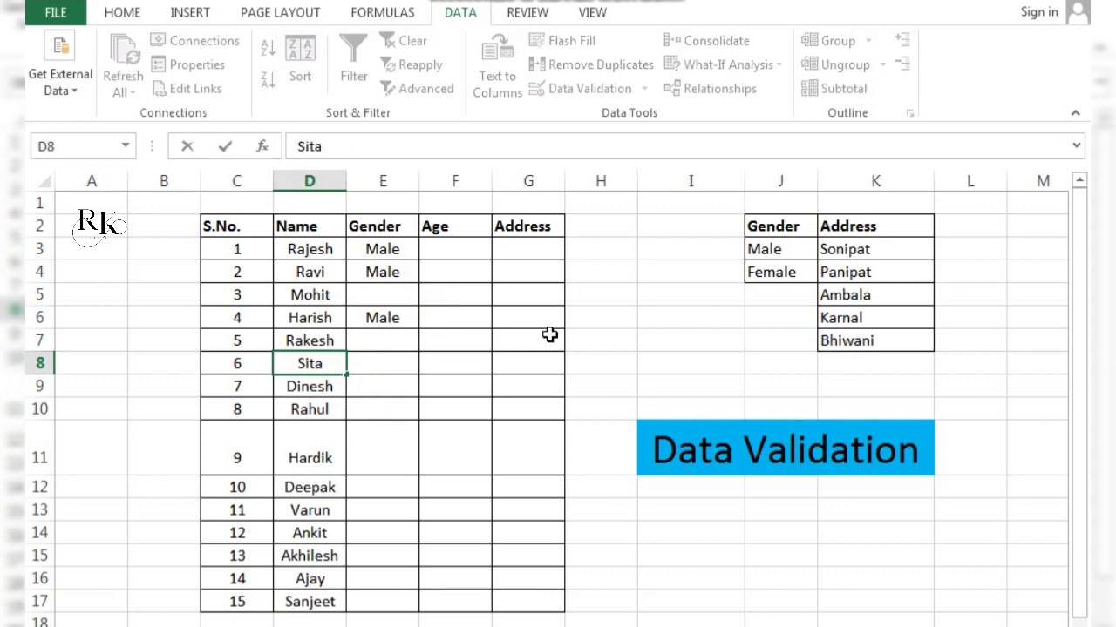
key(Return)
Step: Choose Female from the drop-down list of Gender cell E8
click(359, 366)
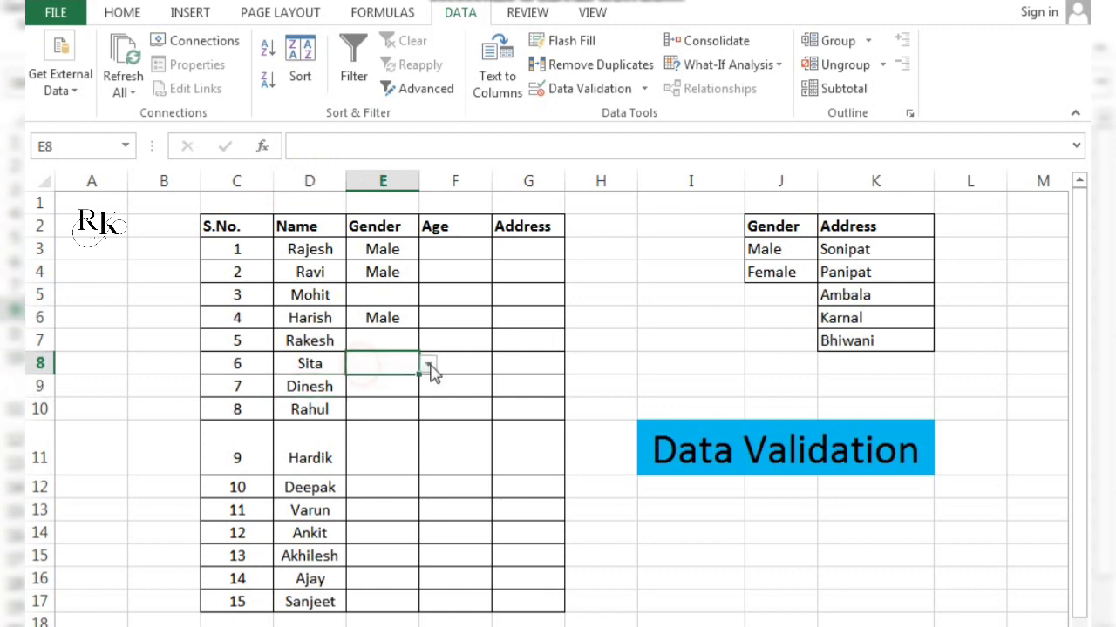
click(430, 366)
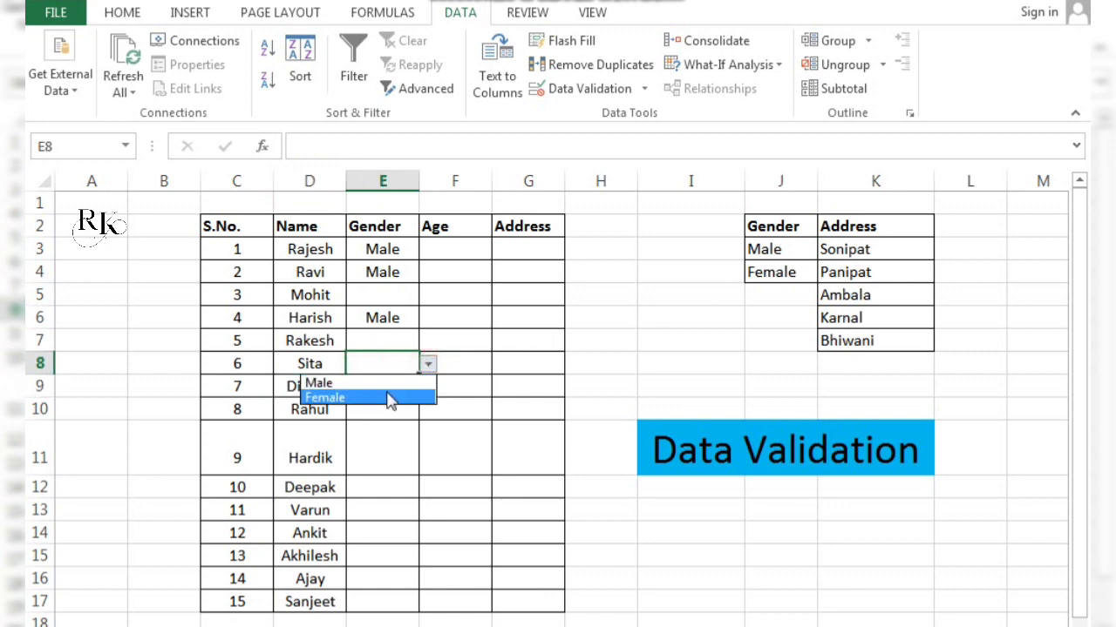
click(384, 399)
click(386, 403)
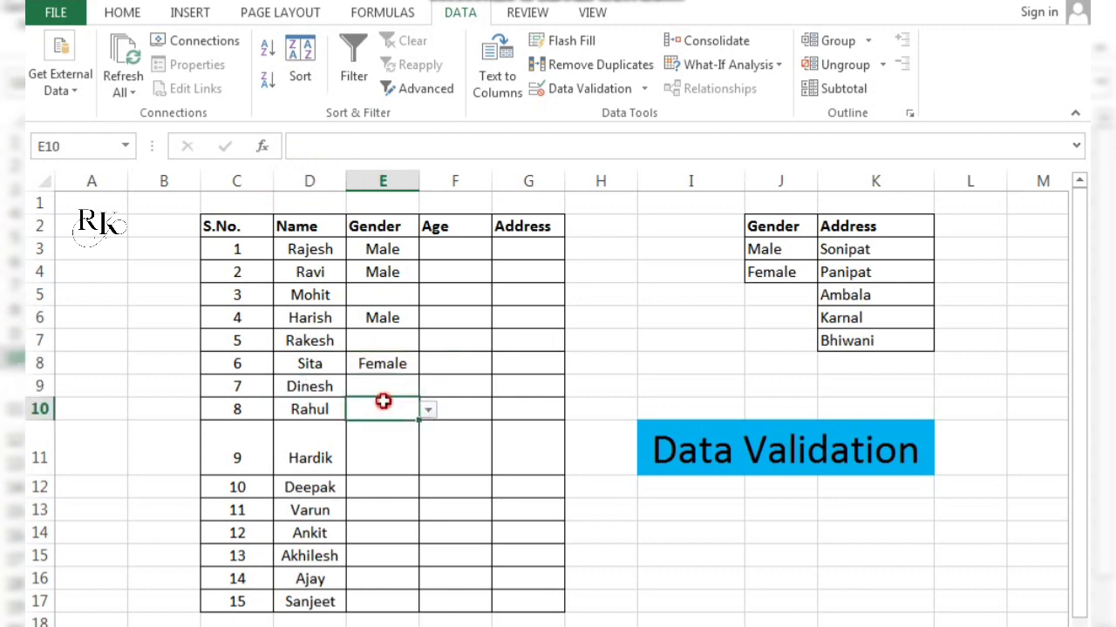
Step: Choose Male from the drop-down lists of Gender cells E11 and E14
click(388, 457)
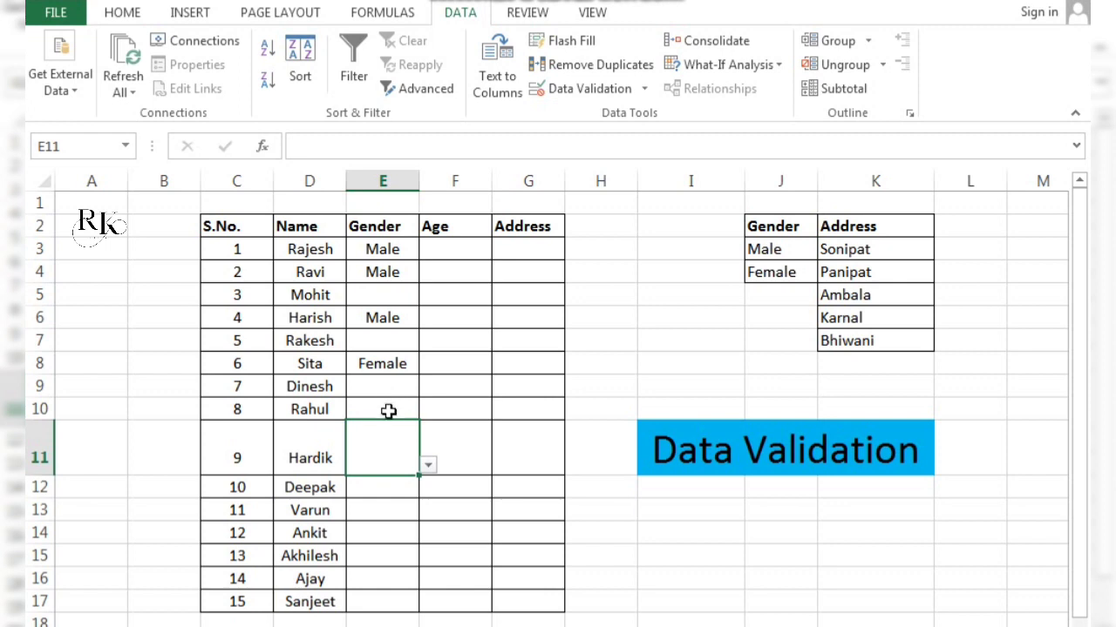
click(429, 467)
click(391, 485)
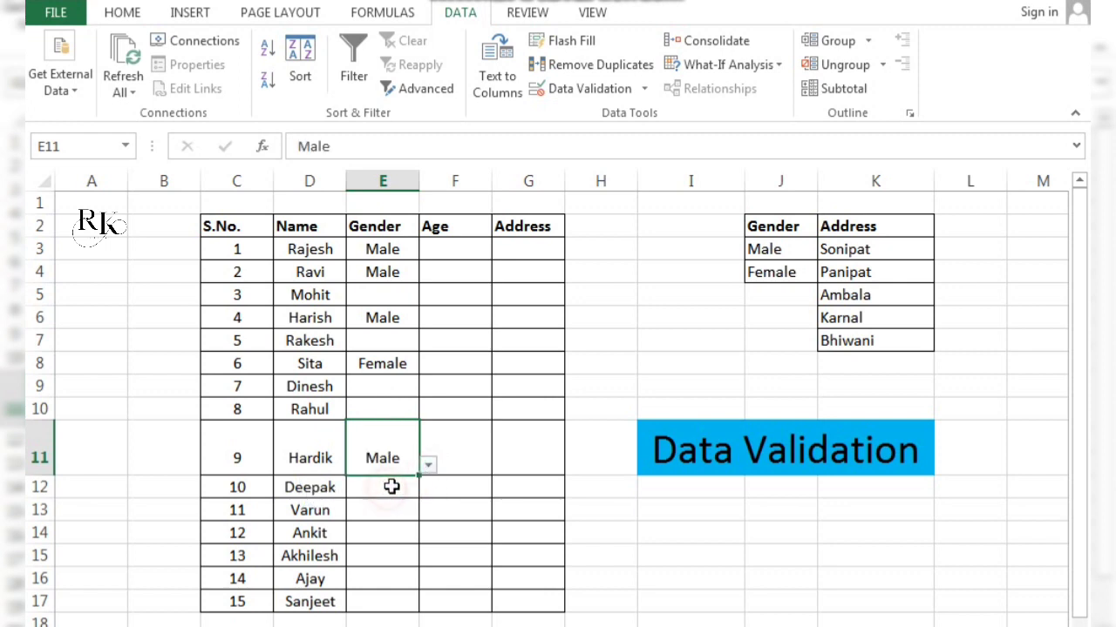
click(393, 532)
click(428, 533)
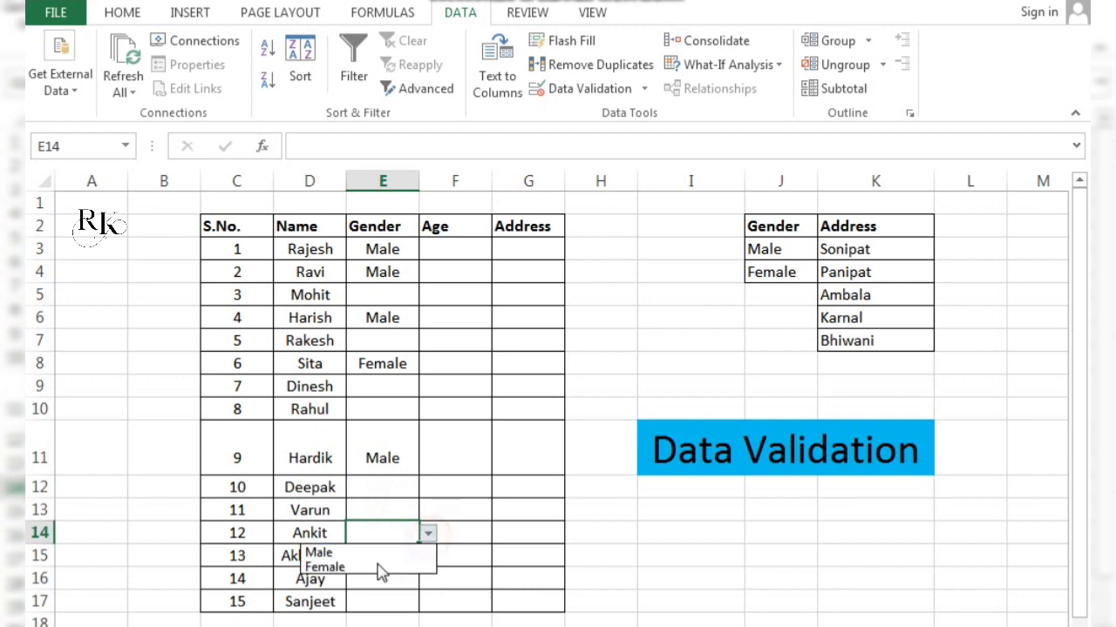
click(373, 553)
click(399, 471)
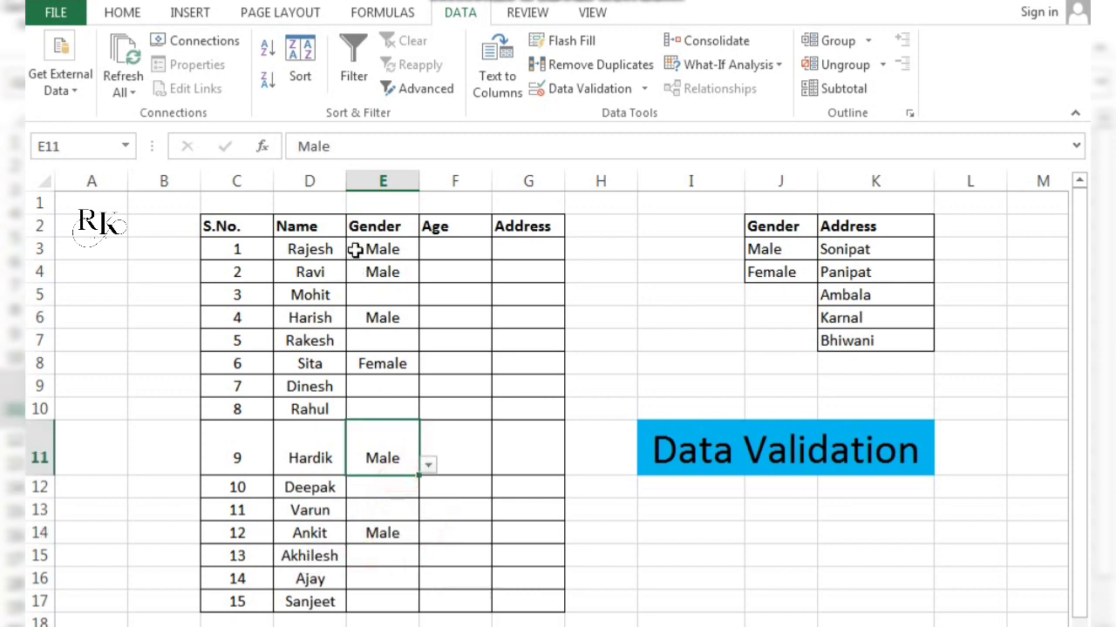
Step: Test the validation by trying to enter the misspelled value Mele in Gender cell E10, and cancel the entry
drag(356, 250, 386, 598)
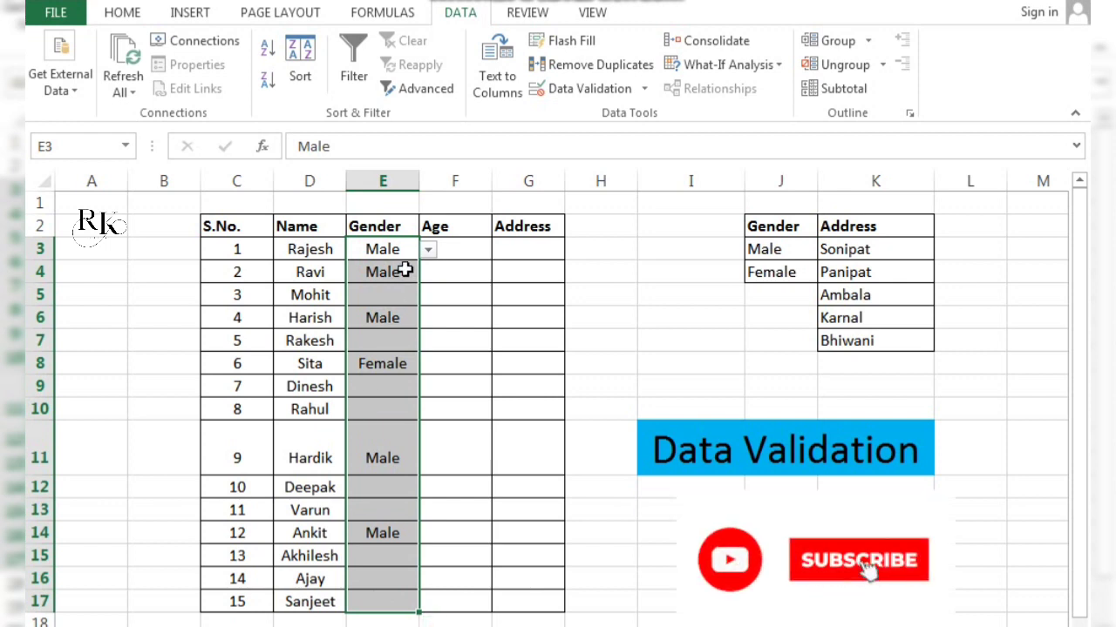
click(373, 400)
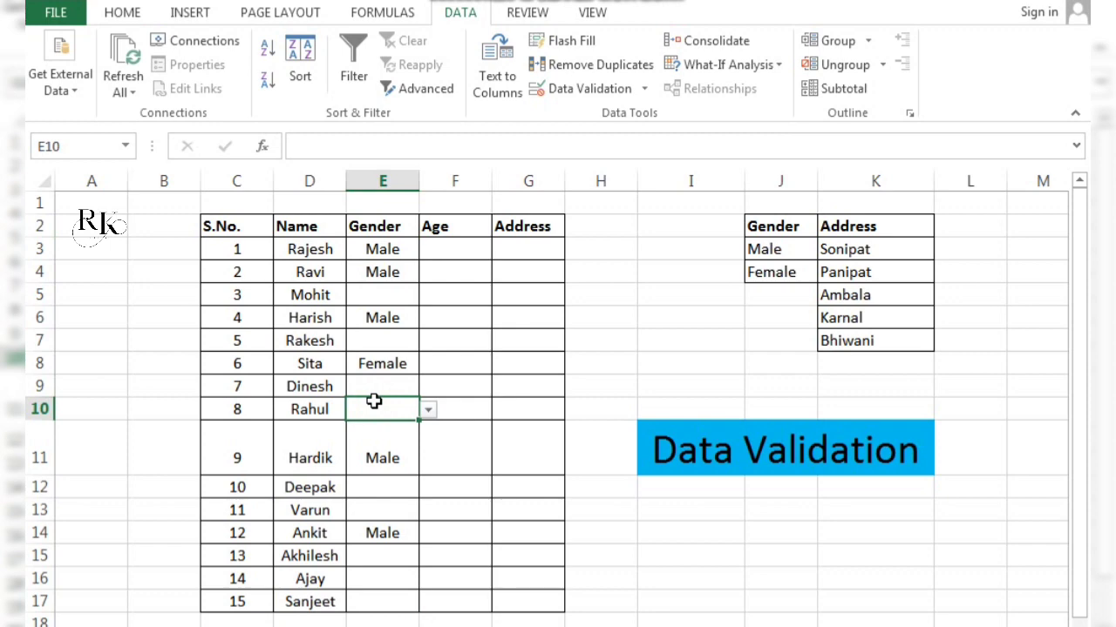
text(Mele)
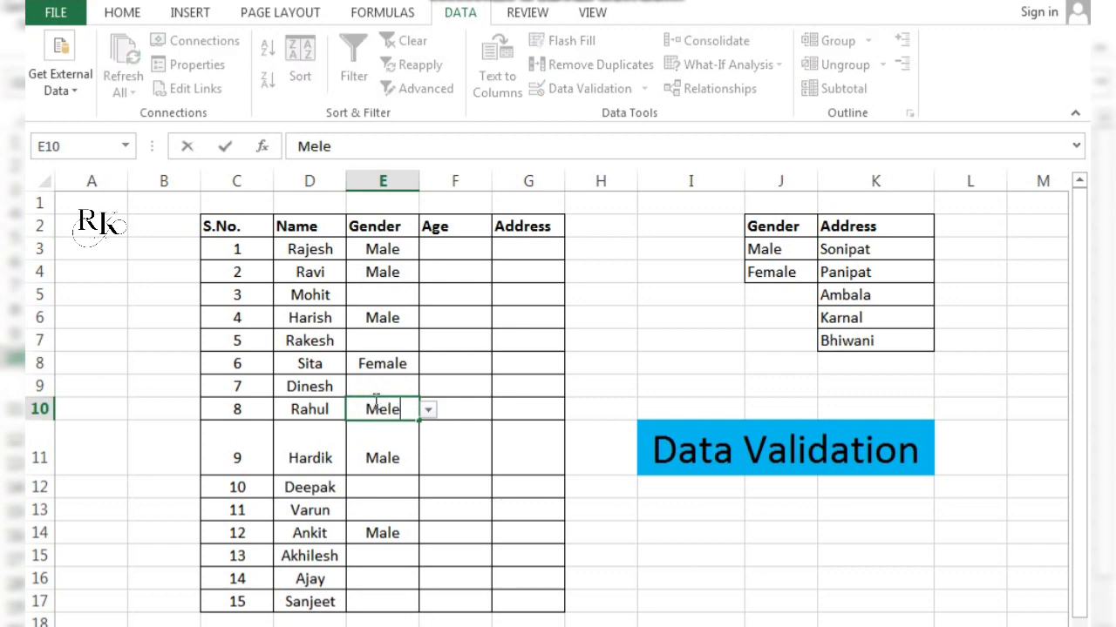
key(Return)
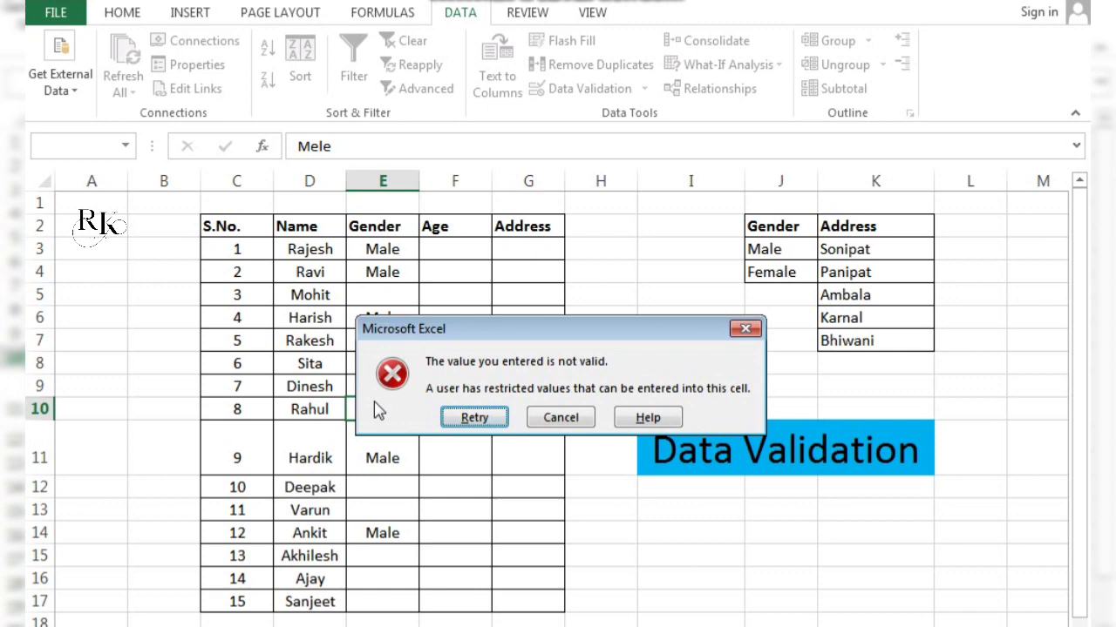
drag(448, 327, 556, 331)
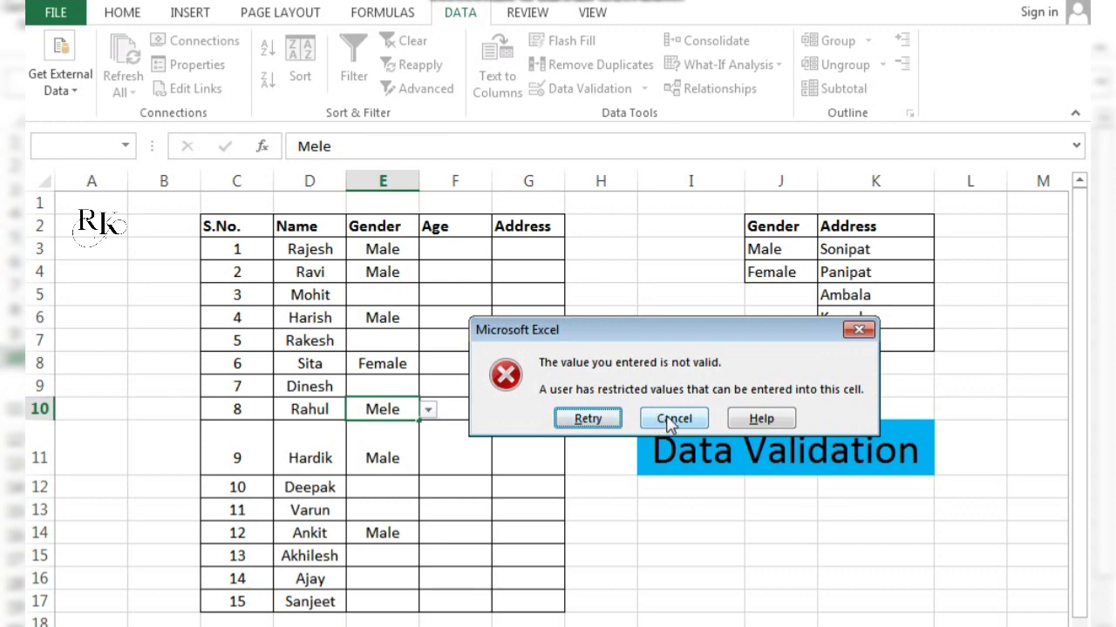
drag(723, 335, 465, 267)
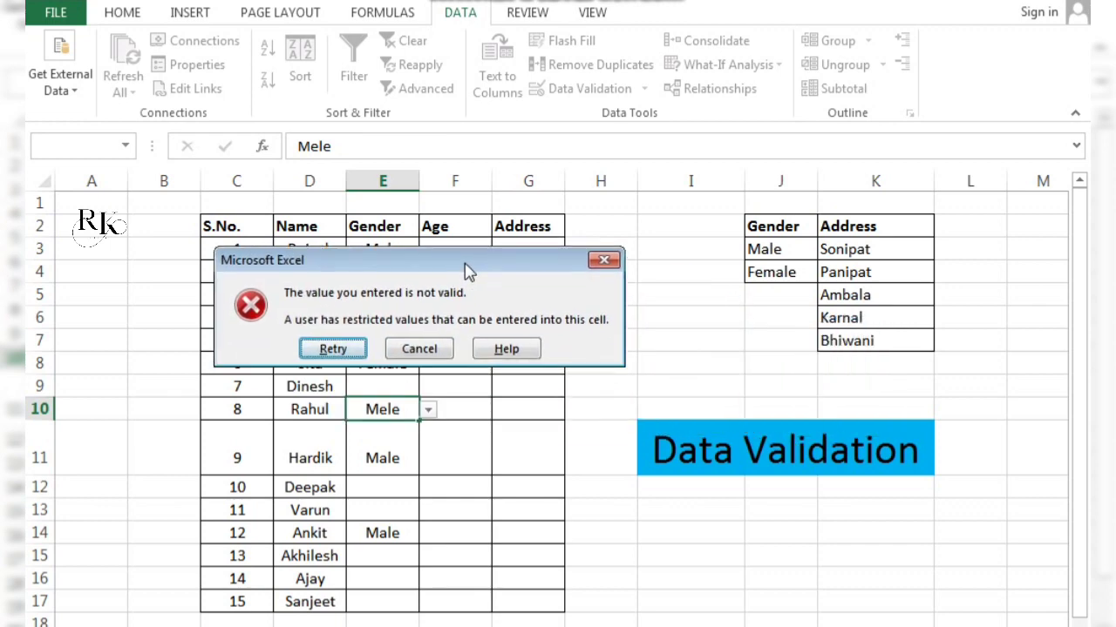
click(417, 348)
Step: Enter Male in Gender cell E10 and select the Gender source entries J3:J4
text(ma)
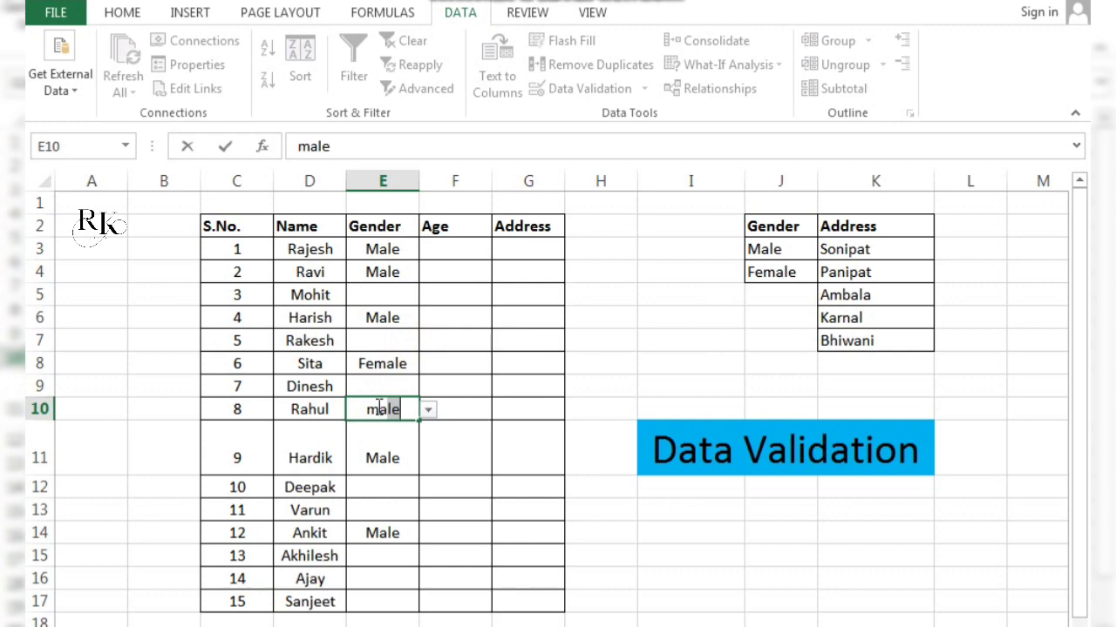
key(Return)
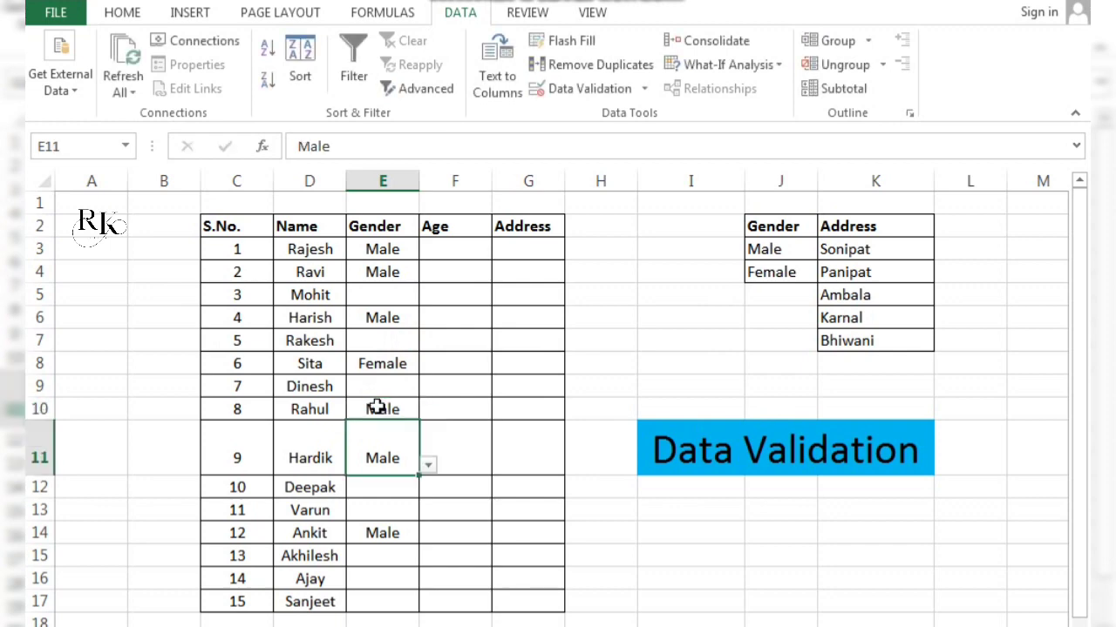
click(380, 385)
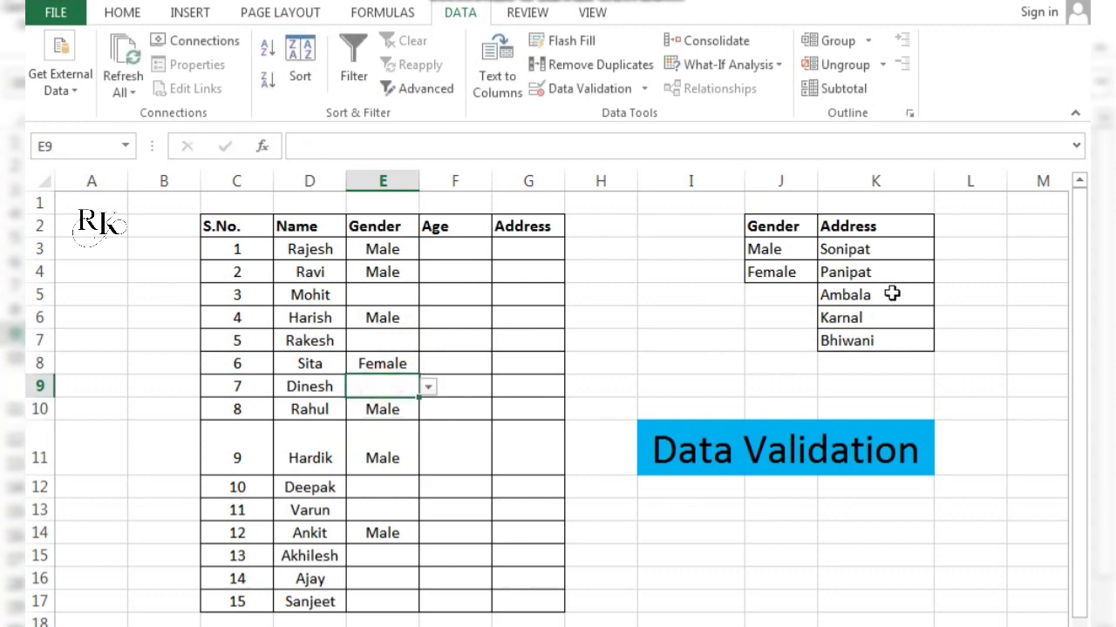
drag(785, 249, 788, 271)
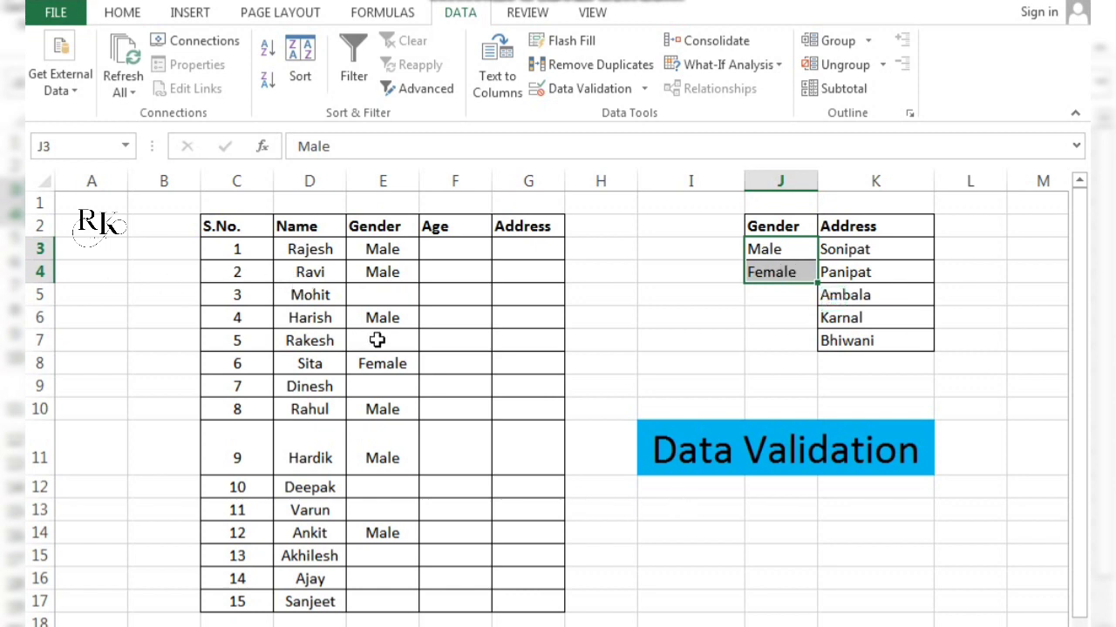
Step: Choose Male from the drop-down list of Gender cell E5
click(423, 323)
drag(378, 248, 384, 603)
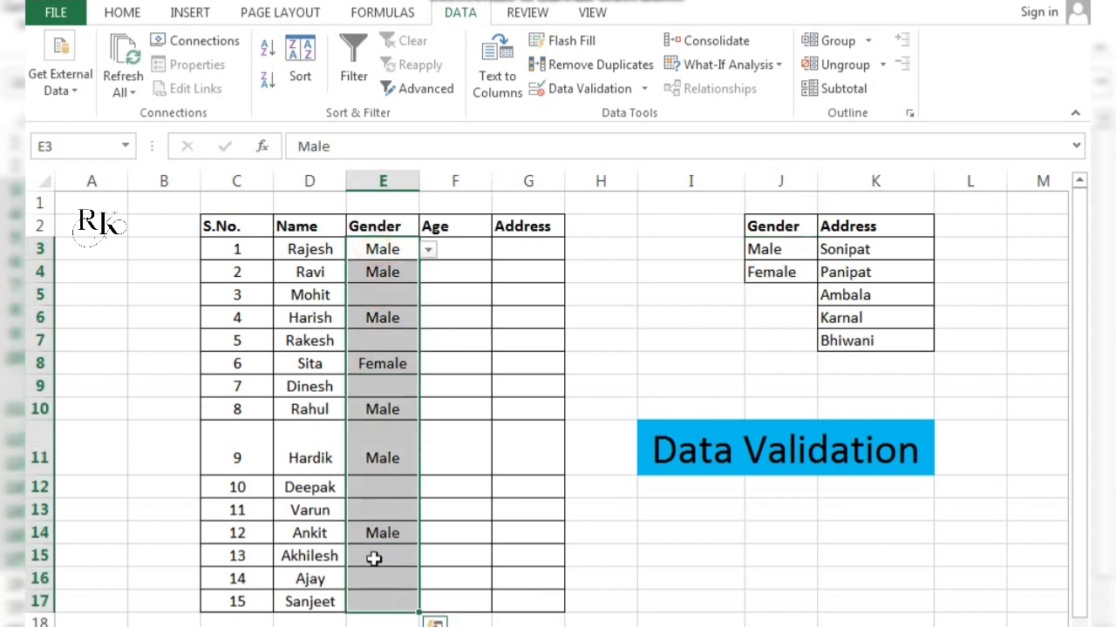
click(390, 298)
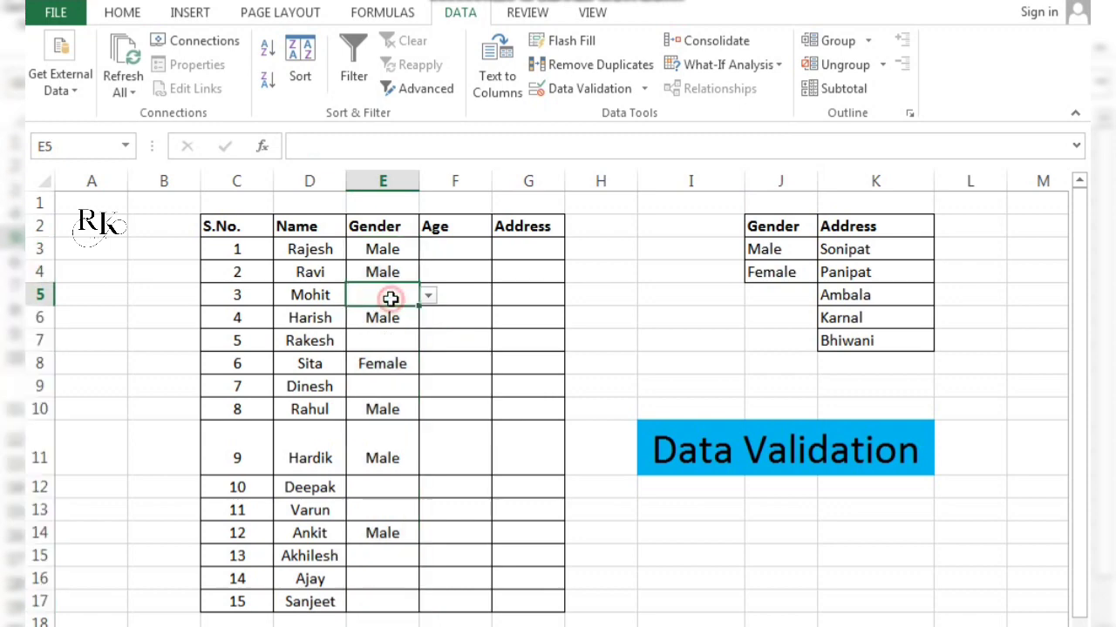
click(428, 296)
click(377, 313)
click(381, 364)
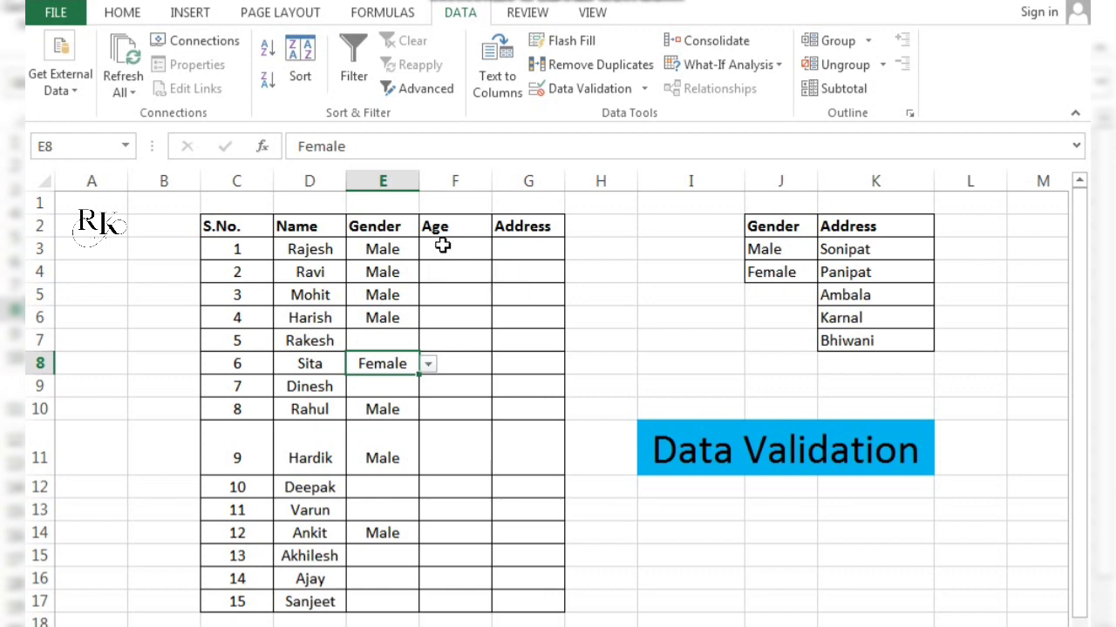
Step: Start a data validation rule for the Age cells F3:F17 that allows whole numbers
drag(443, 246, 456, 599)
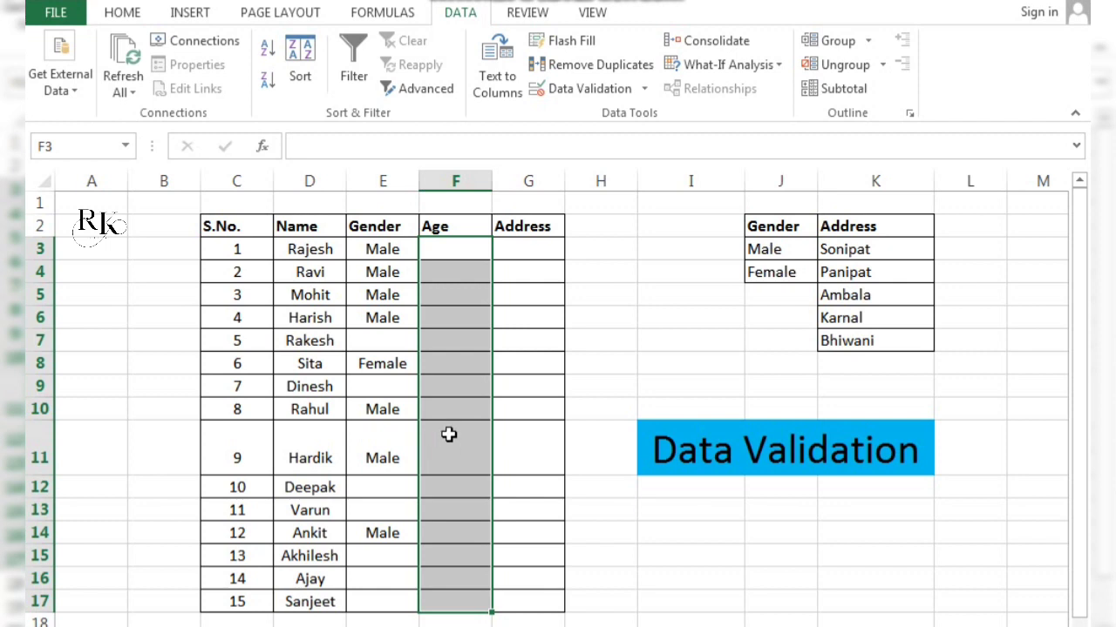
click(450, 251)
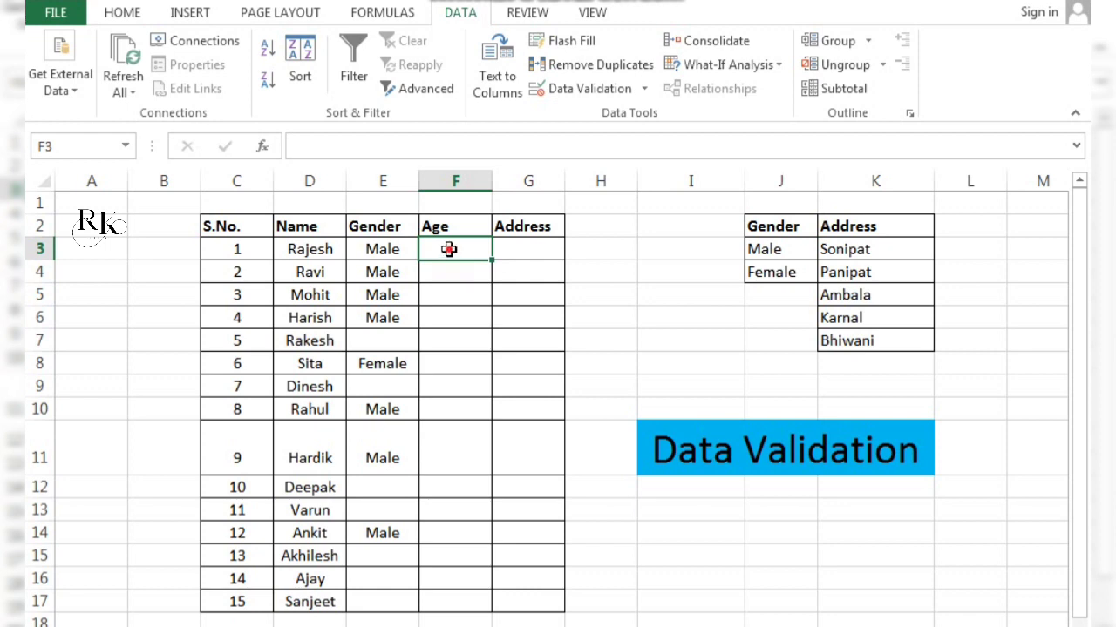
drag(448, 249, 453, 603)
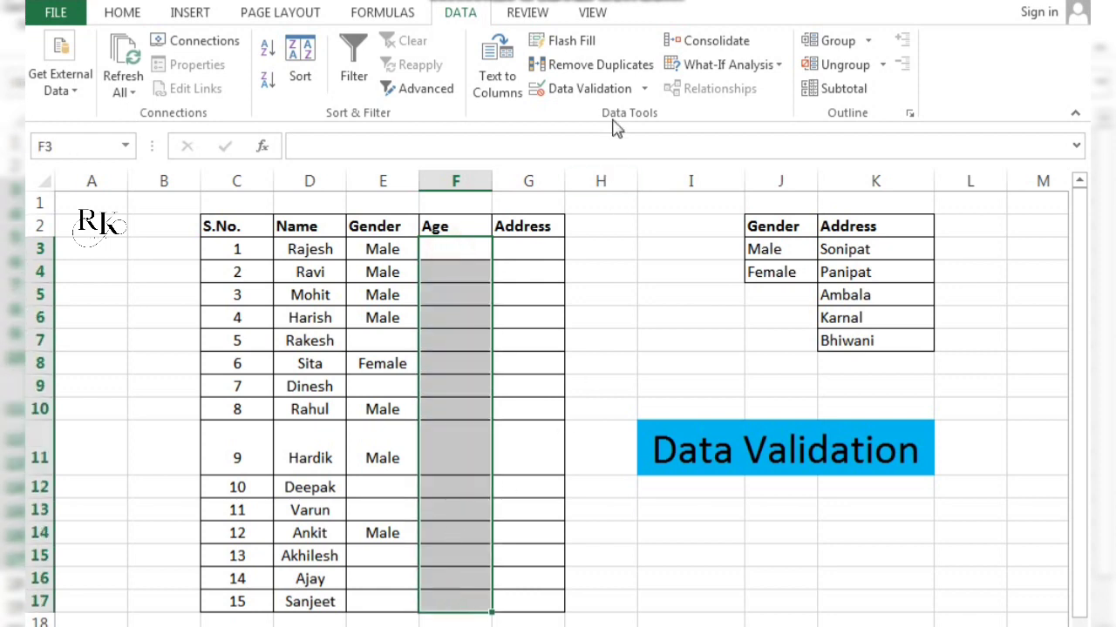
click(644, 88)
click(601, 115)
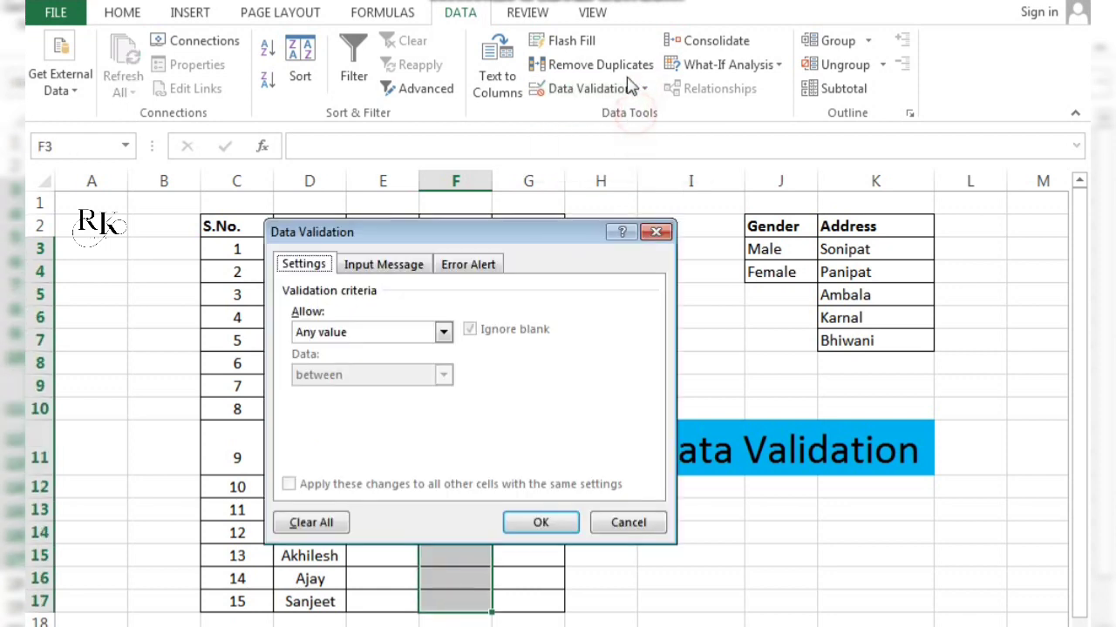
click(442, 333)
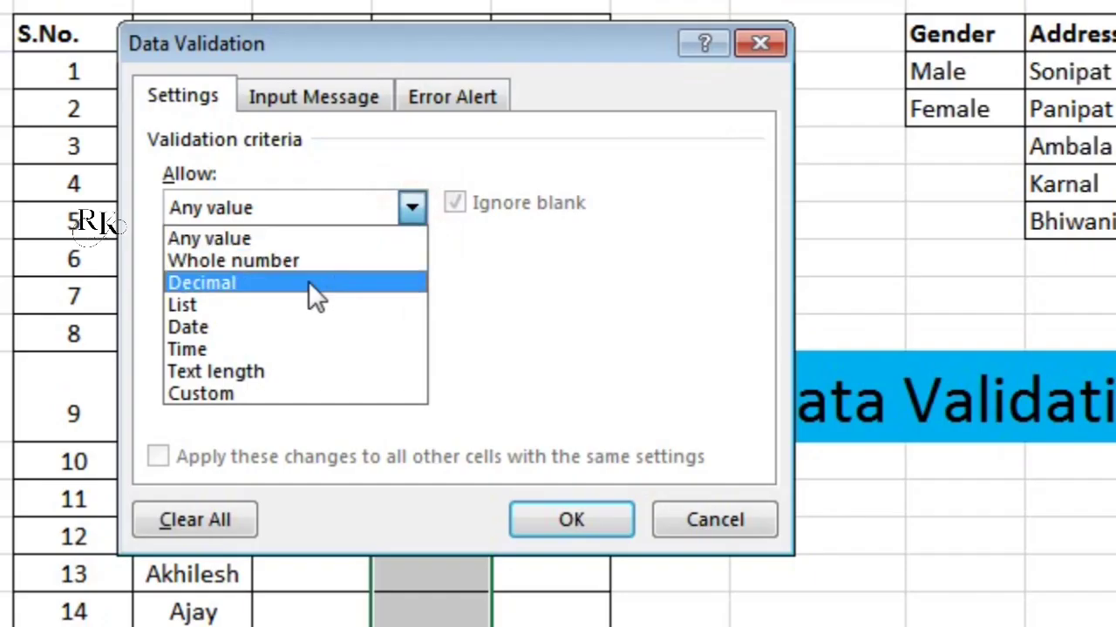
click(305, 264)
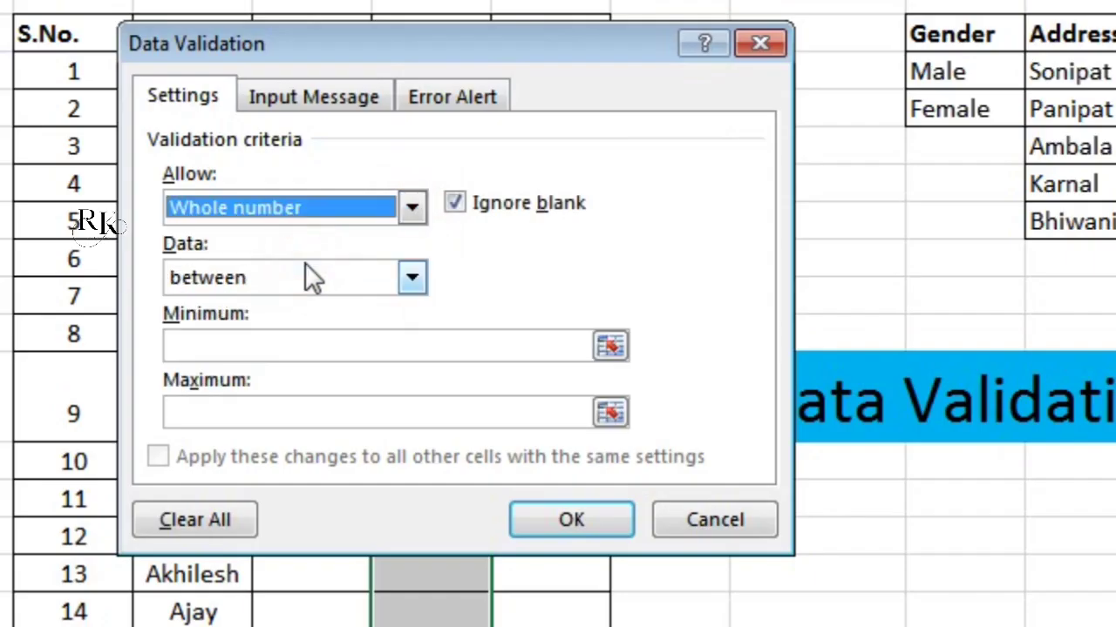
Step: Restrict the Age rule to values between a minimum of 18 and a maximum of 30, and apply it
click(410, 277)
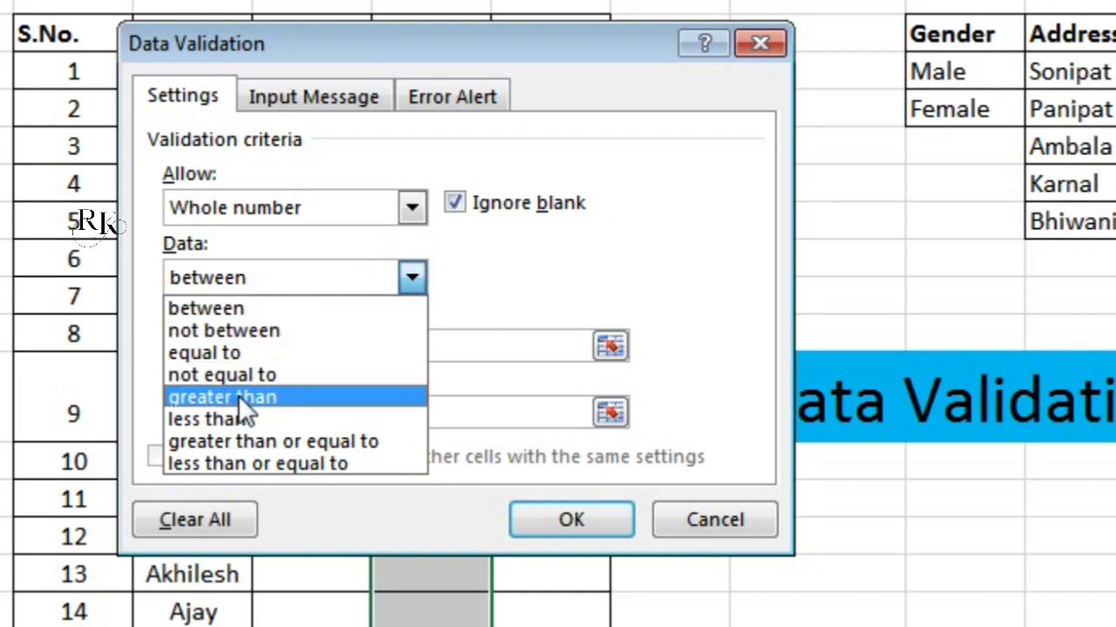
click(236, 310)
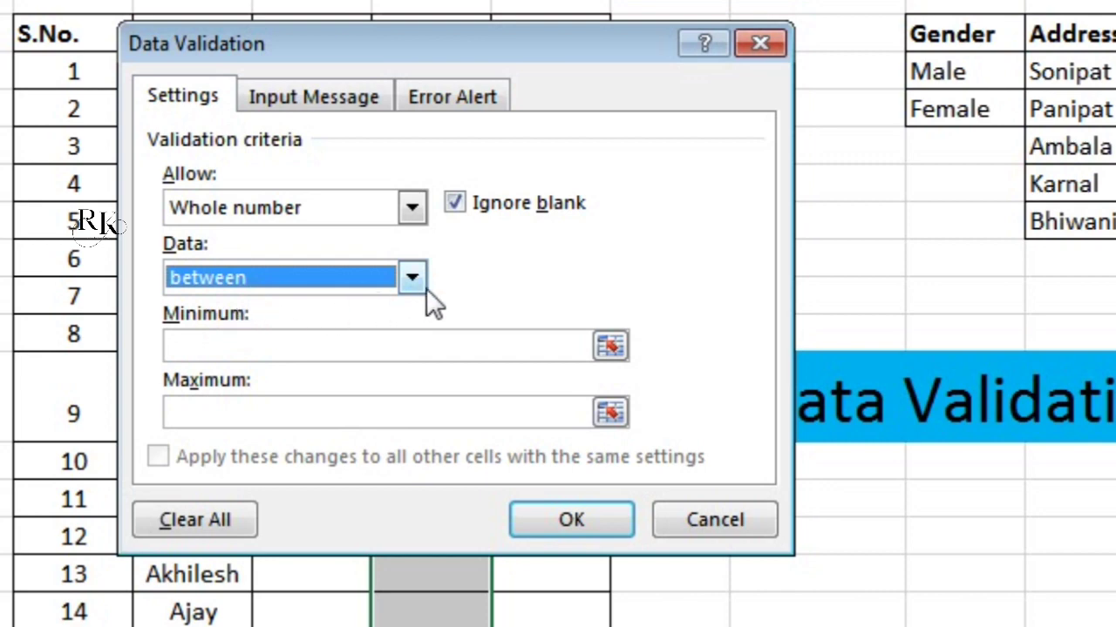
click(273, 347)
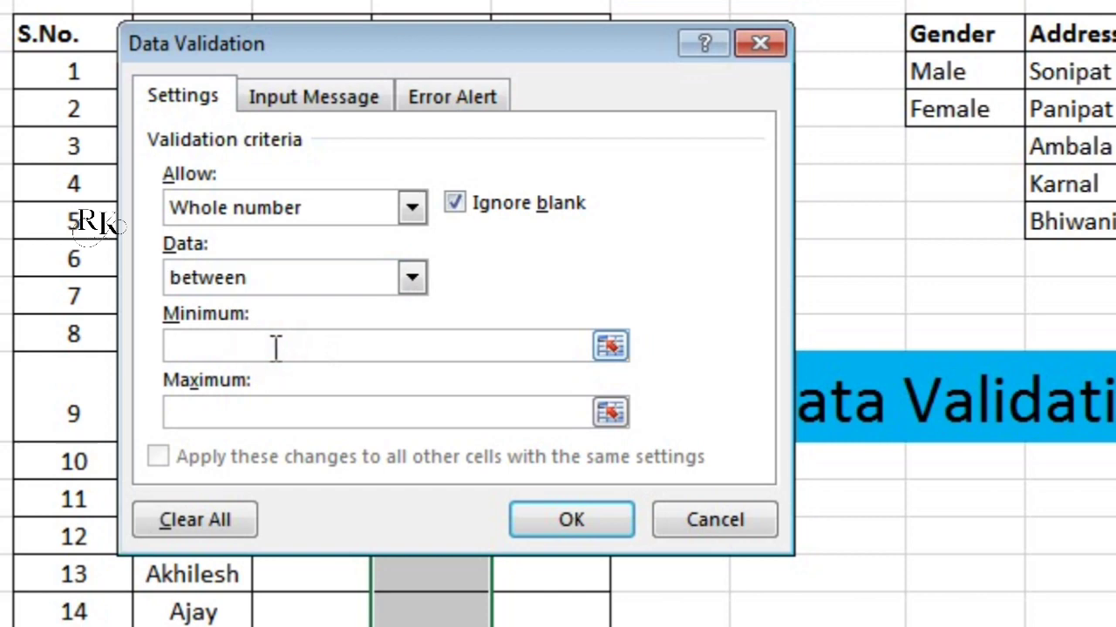
text(18)
click(234, 415)
text(30)
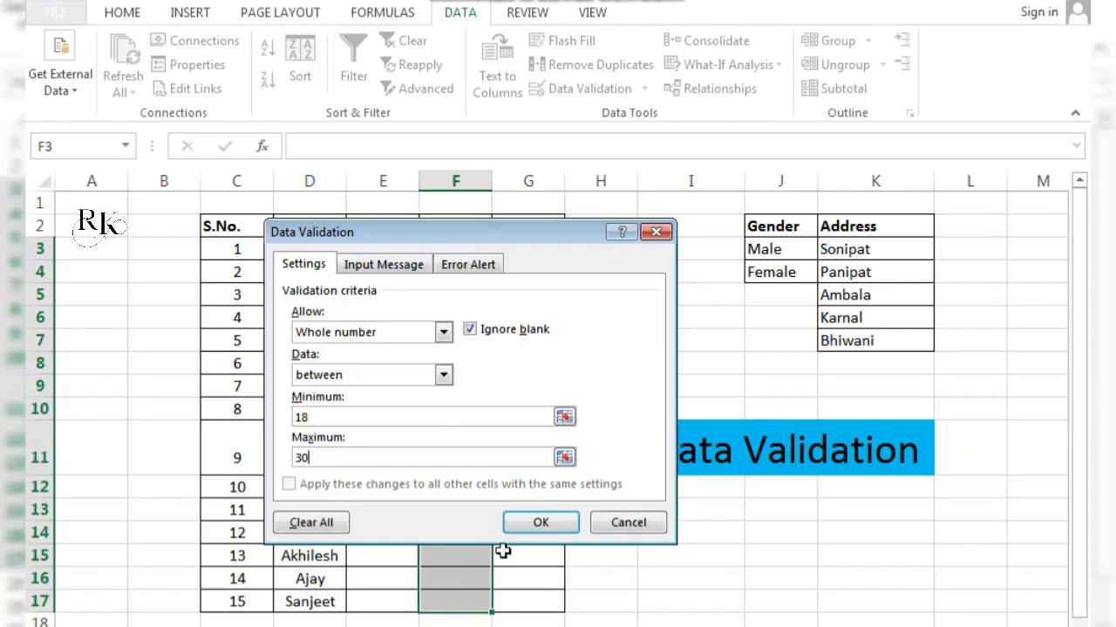
click(540, 523)
Step: Enter 18 in Age cell F3
click(458, 254)
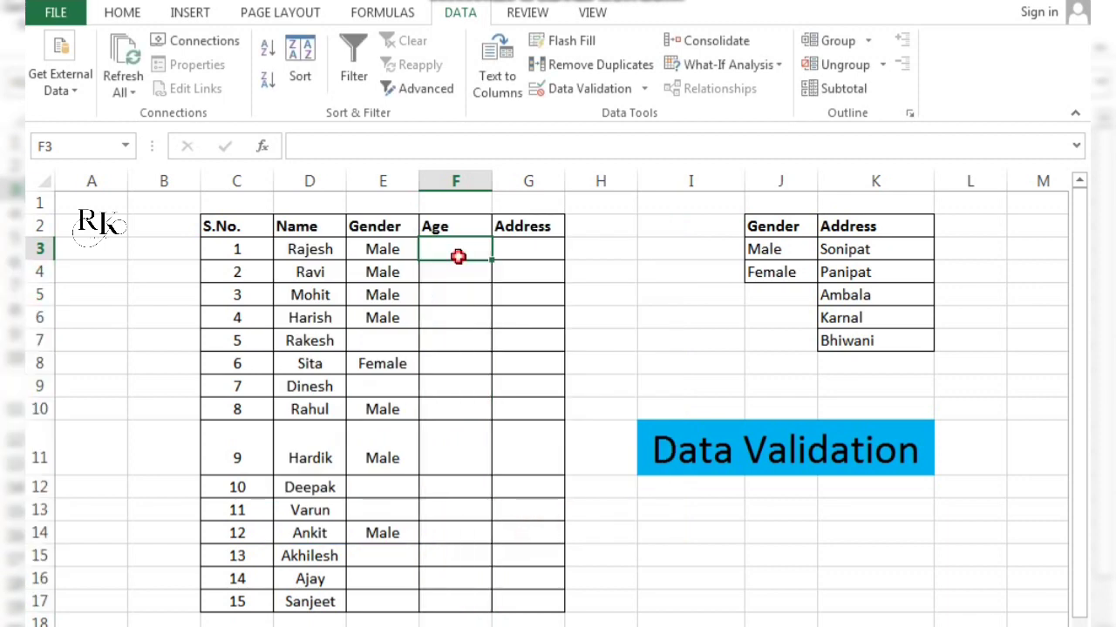
text(18)
key(Return)
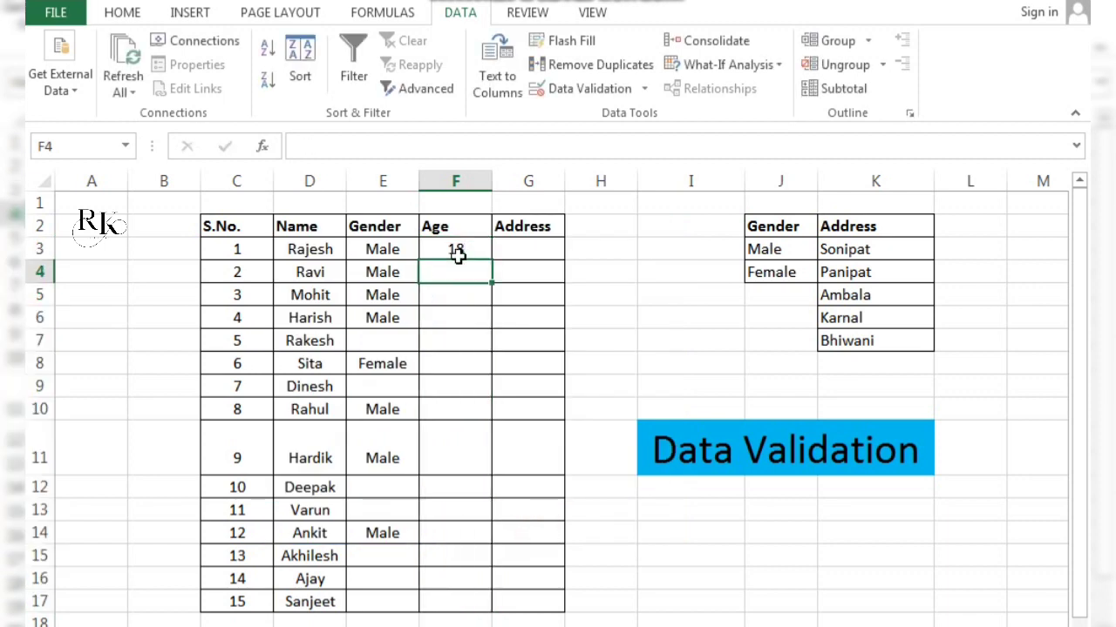
Step: Test the lower age limit by trying to enter 16 in Age cell F4, and cancel the entry
text(16)
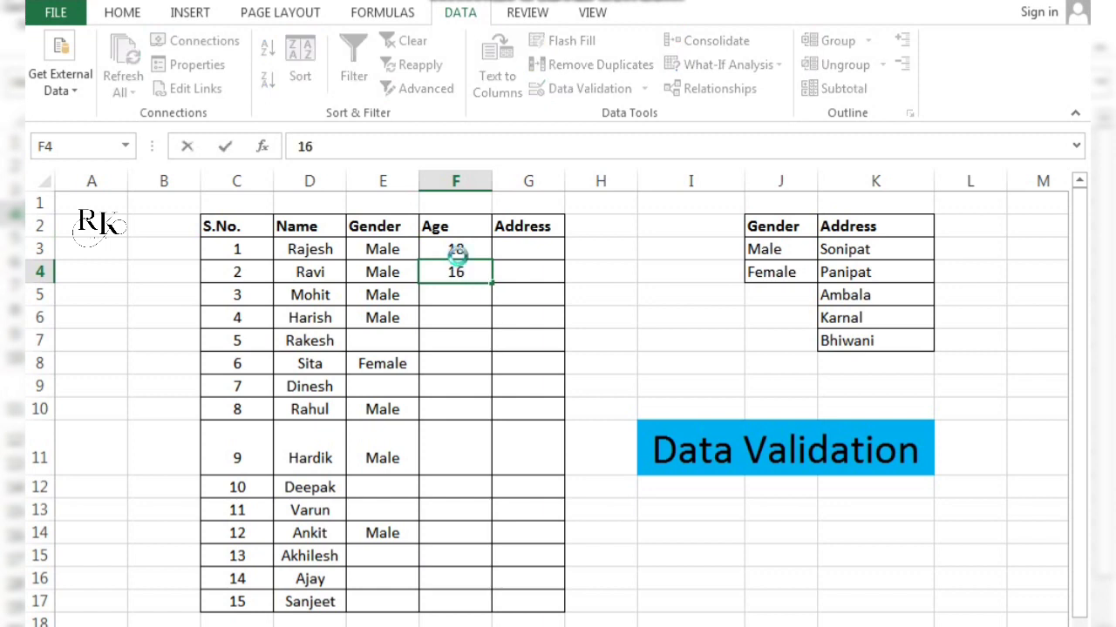
key(Return)
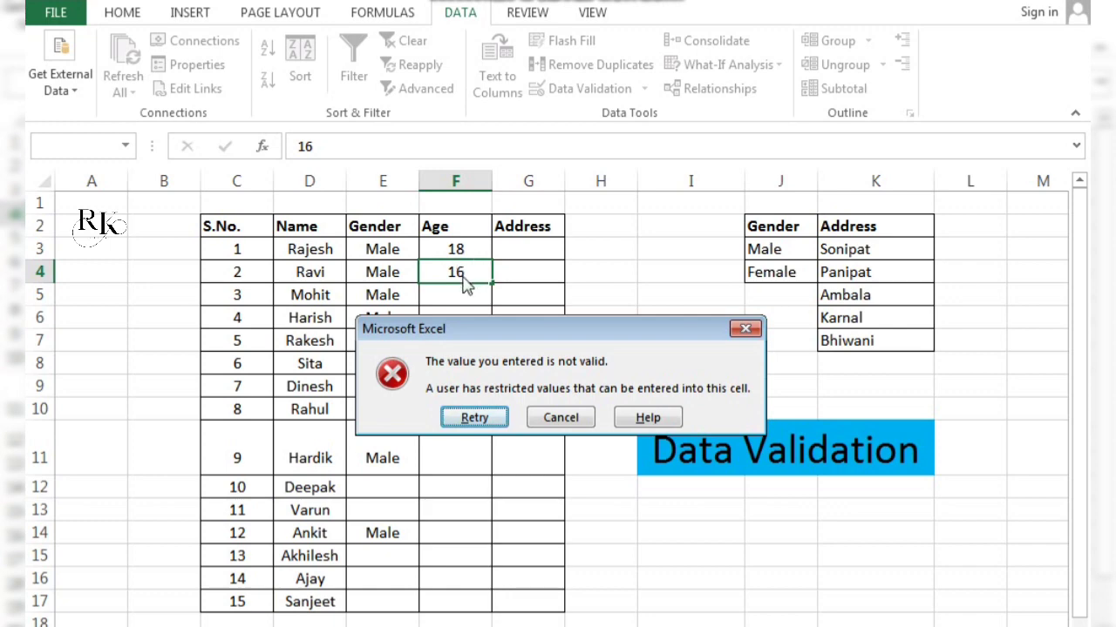
click(542, 415)
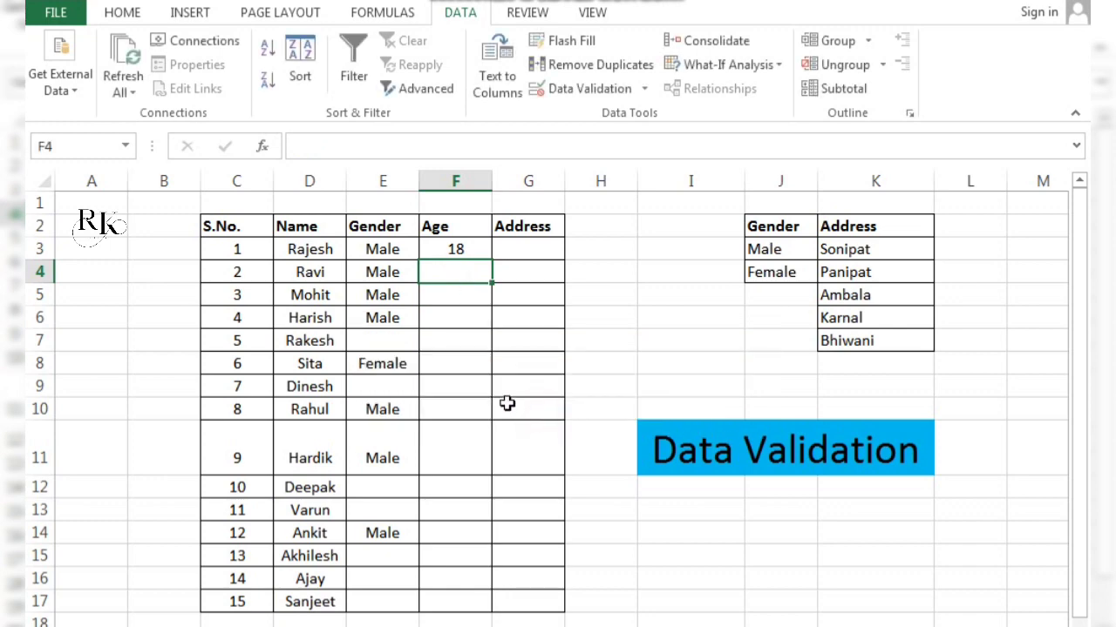
Step: Enter 19 in Age cell F4
text(18)
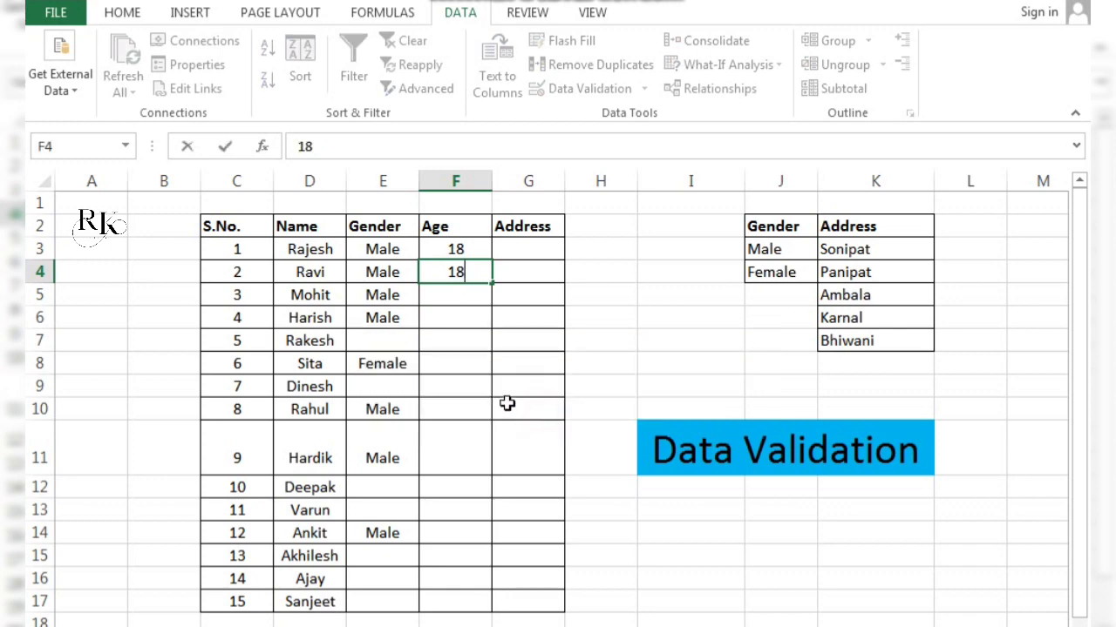
key(BackSpace)
text(9)
key(Return)
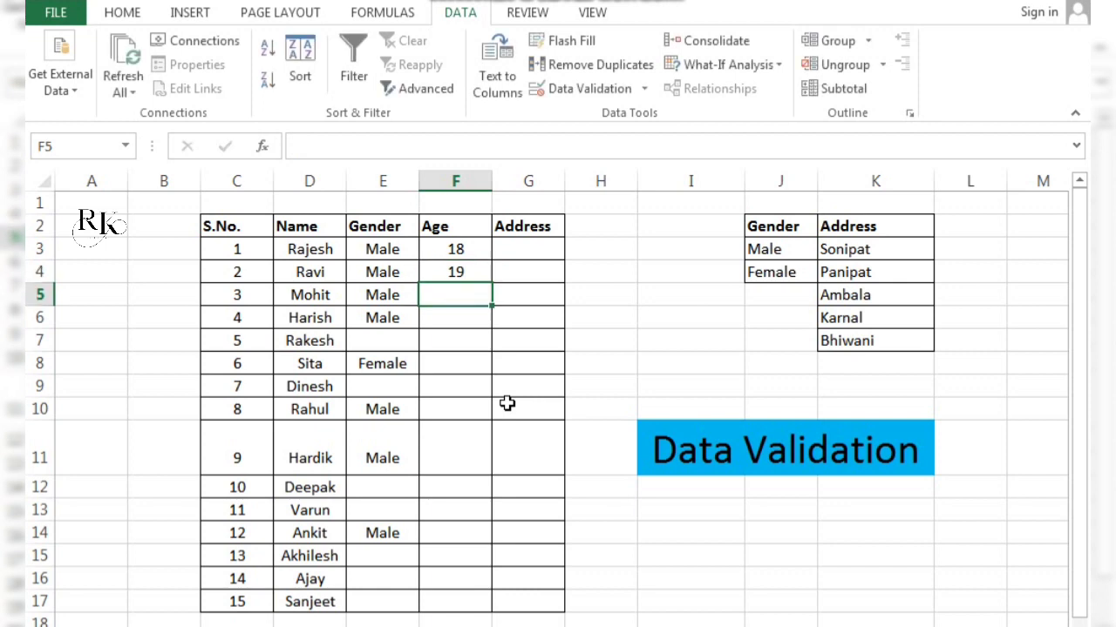
Step: Test the upper age limit by trying to enter 32 in Age cell F5, and cancel the entry
text(32)
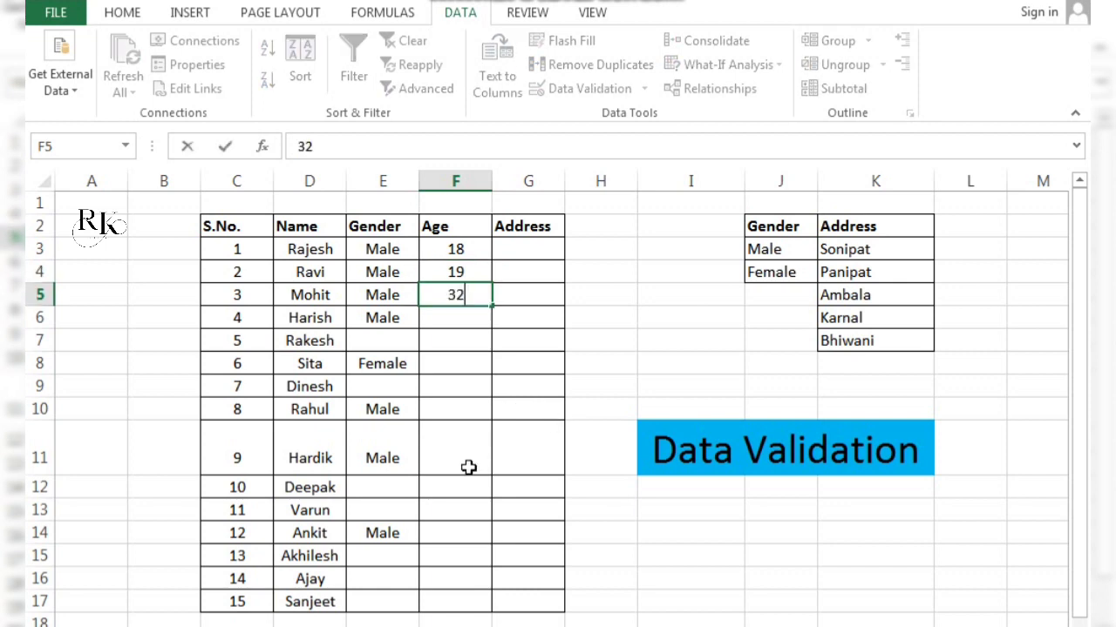
key(Return)
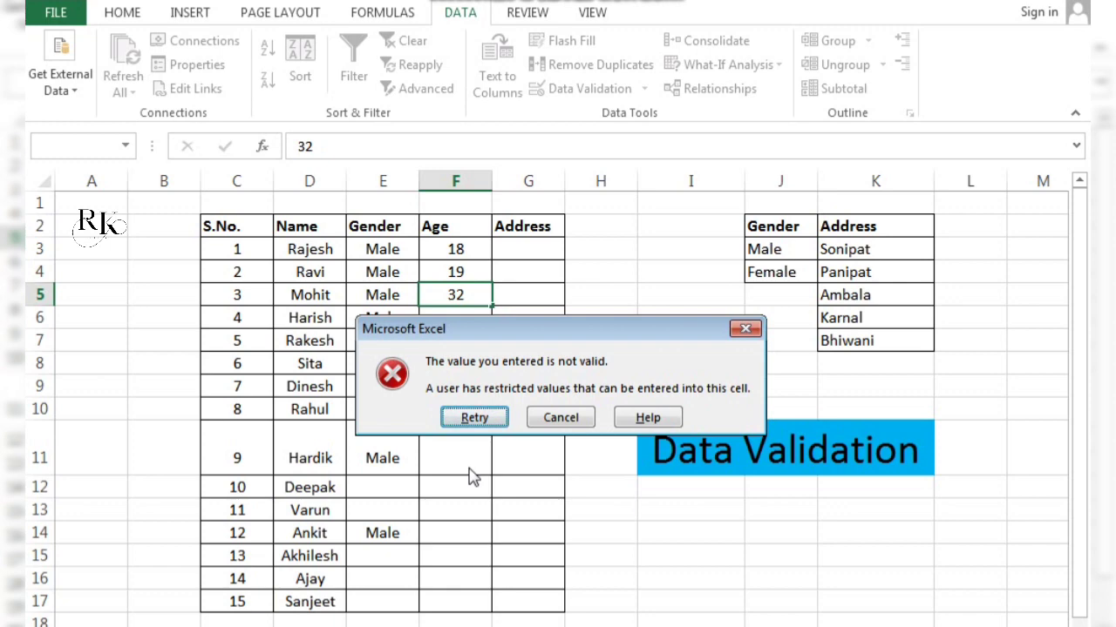
click(562, 417)
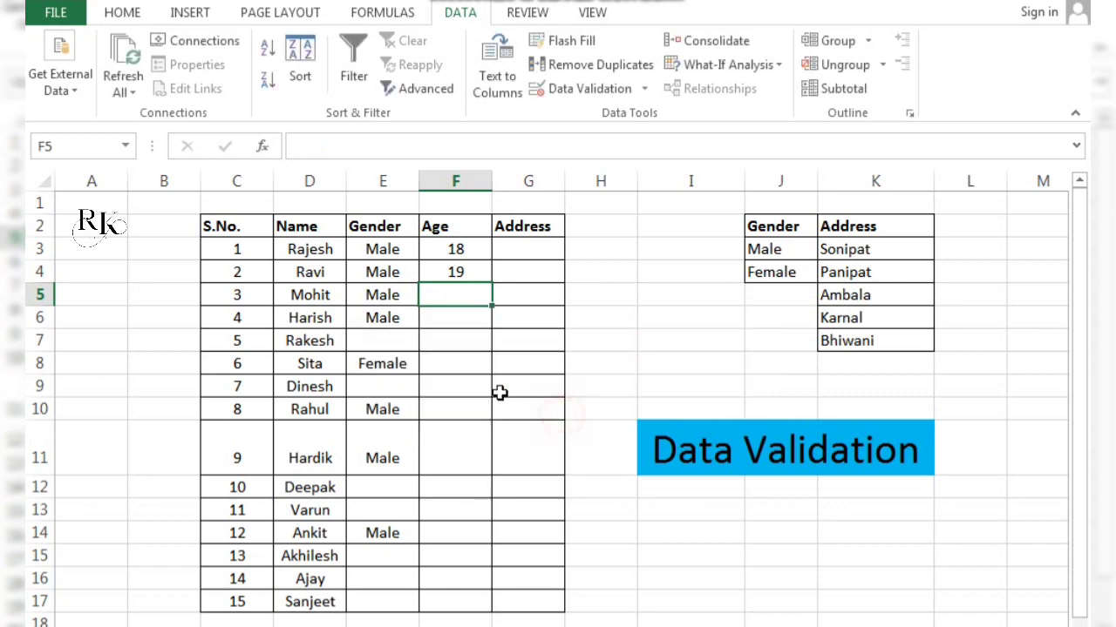
Step: Test the age restriction again by trying to enter 67 in Age cell F8, and cancel the entry
click(427, 331)
click(445, 293)
click(458, 363)
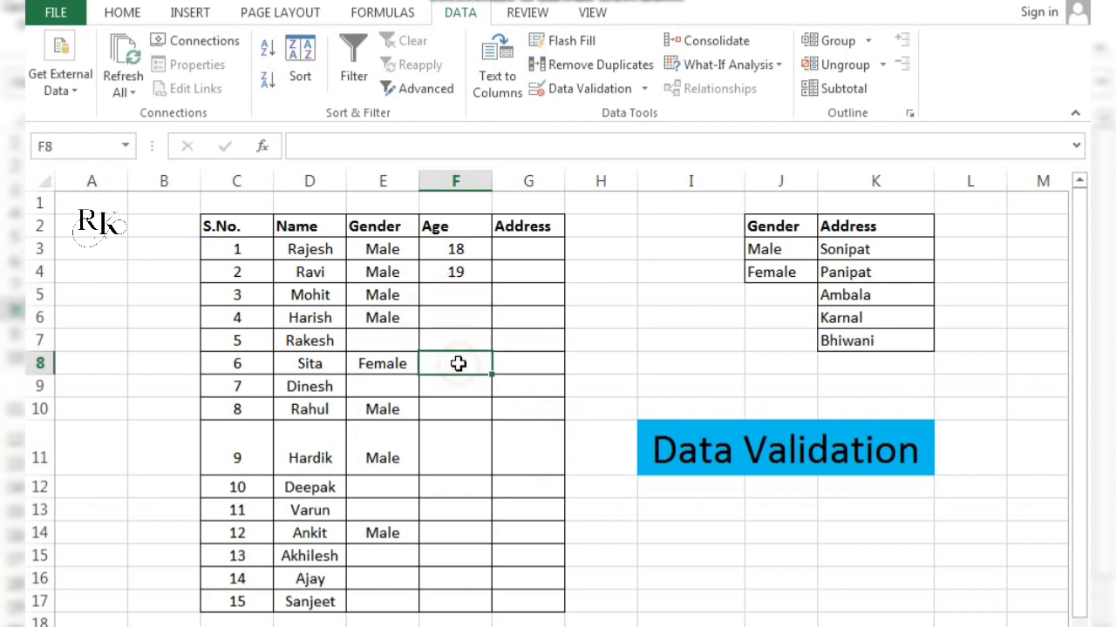
text(67)
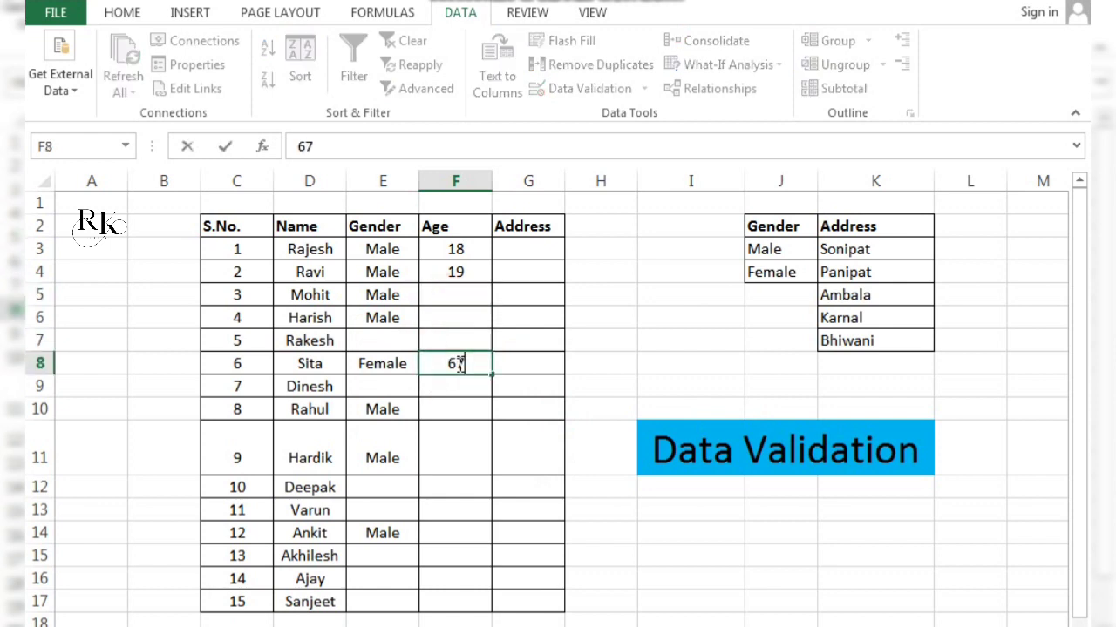
key(Return)
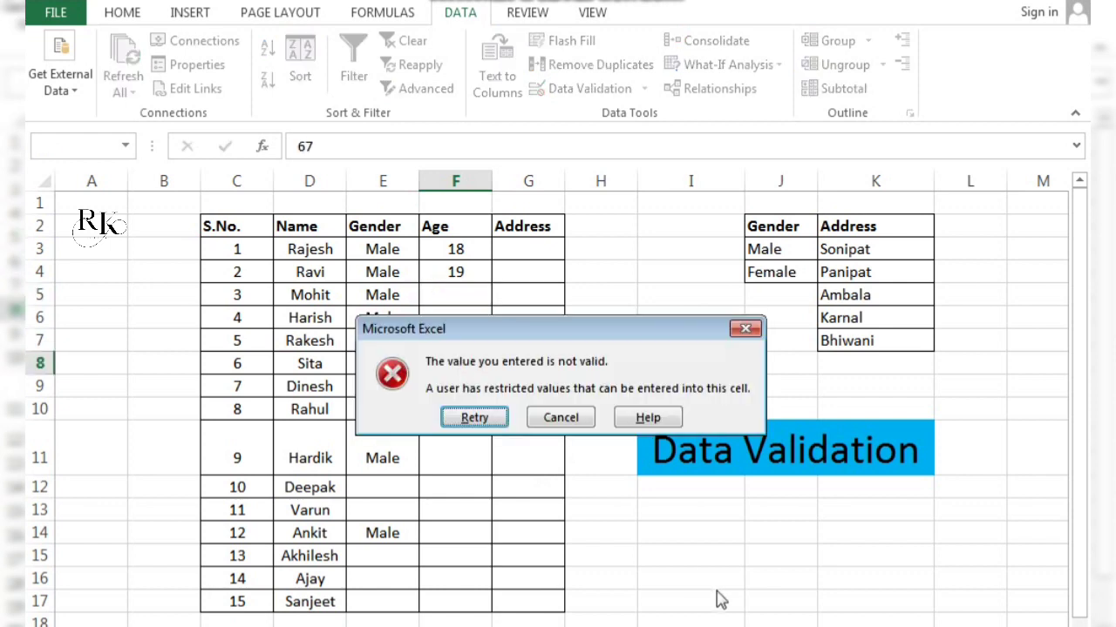
click(572, 417)
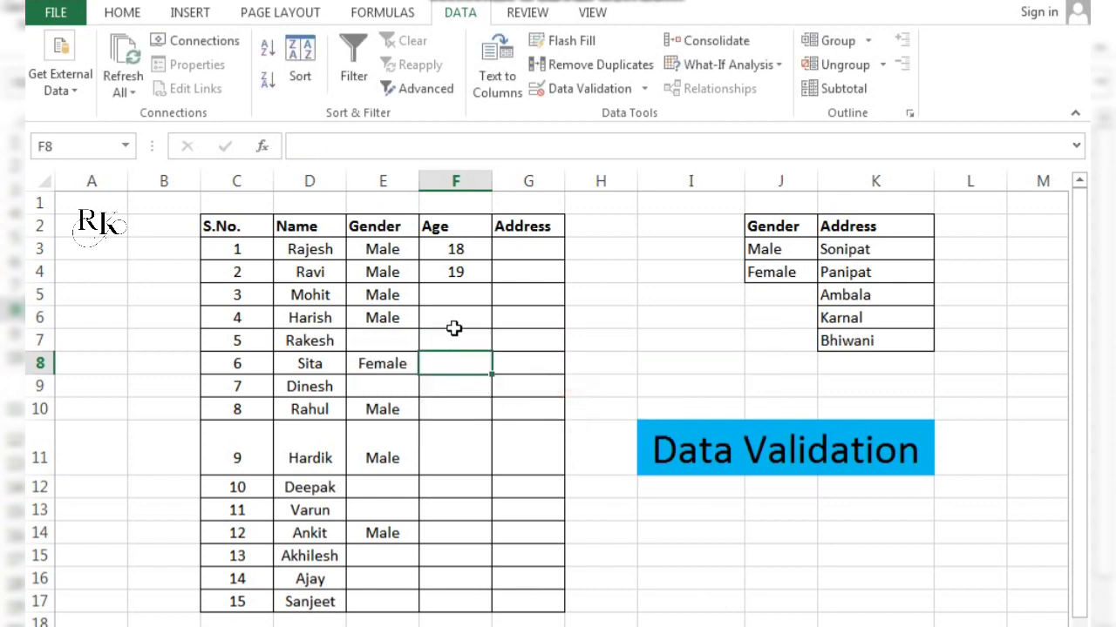
click(460, 312)
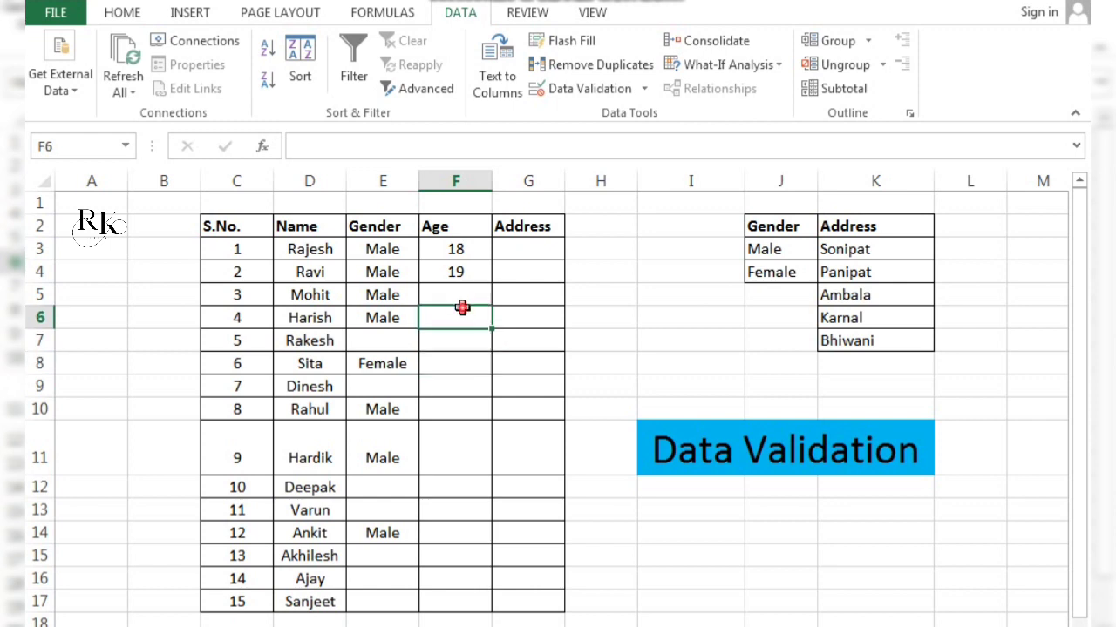
Step: Start a data validation rule for the Address cells G3:G17 that allows entries from a list
click(515, 253)
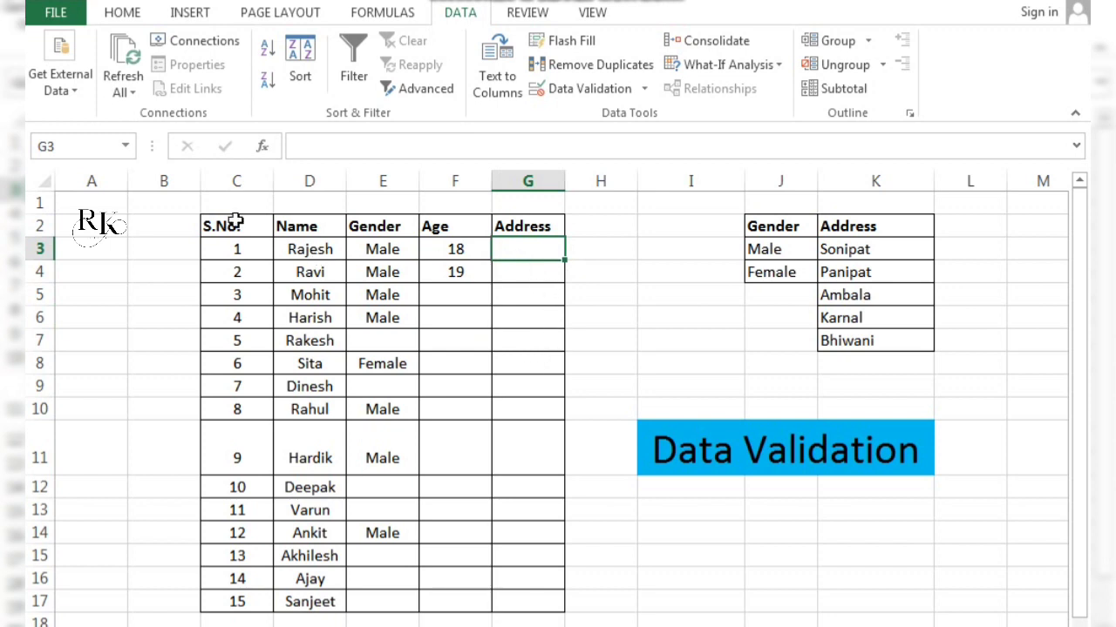
drag(529, 250, 527, 599)
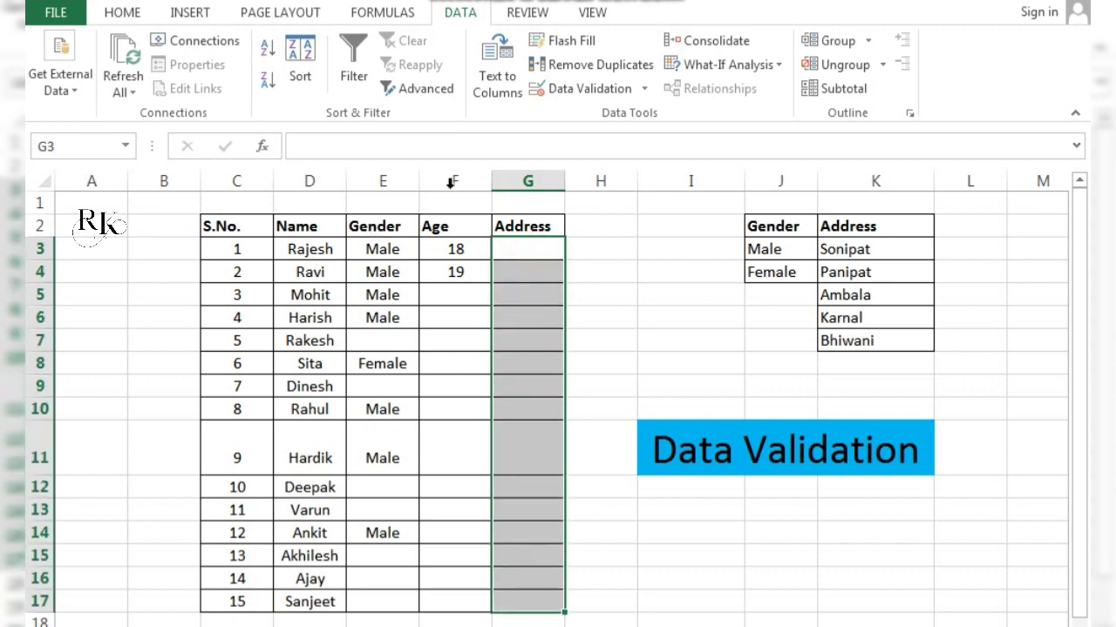
click(643, 89)
click(577, 114)
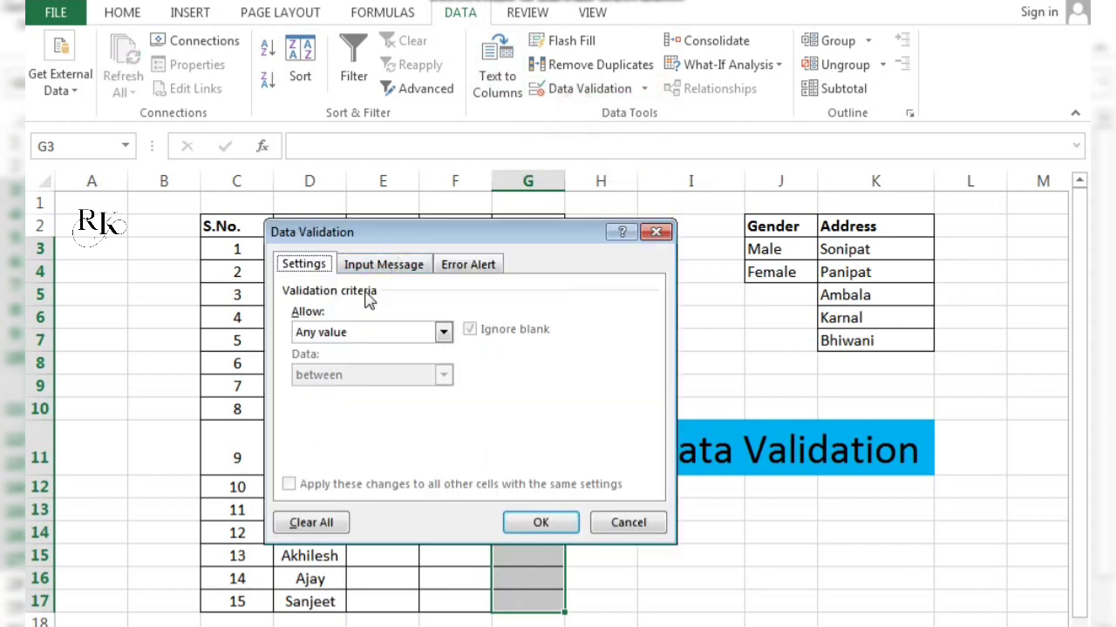
click(444, 334)
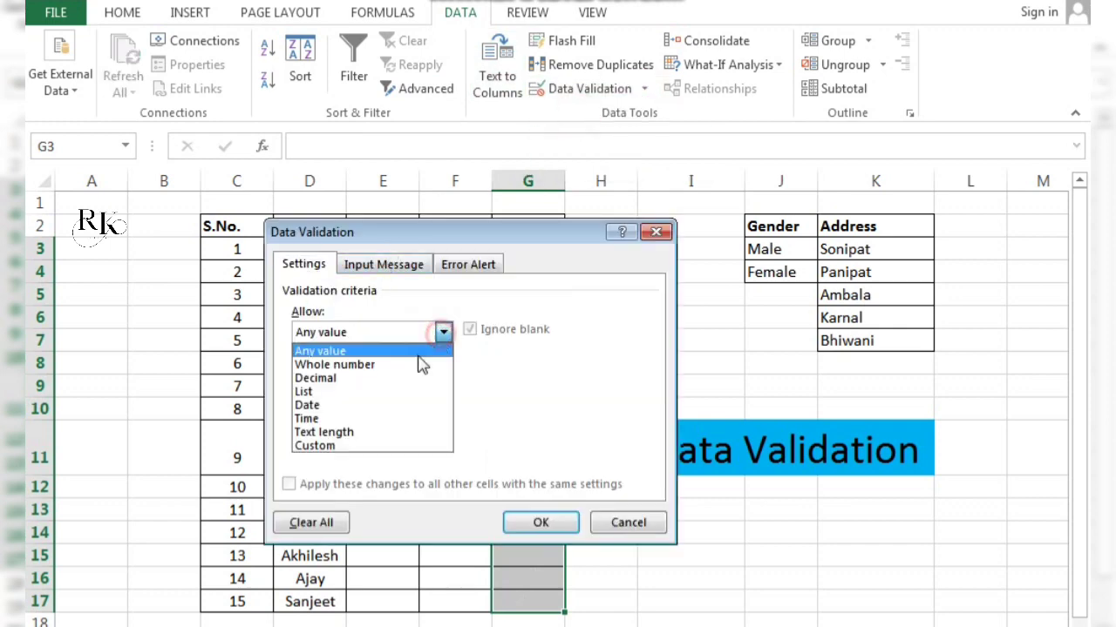
click(372, 391)
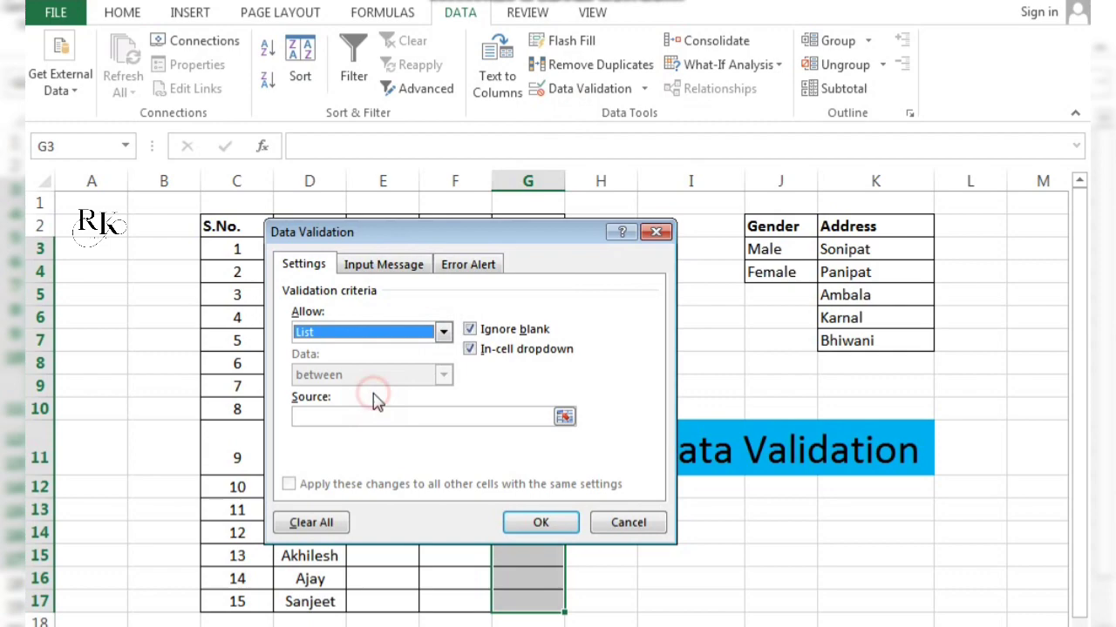
Step: Set the Address list's source to the city names in K3:K7 and apply the validation rule
click(565, 417)
drag(875, 251, 883, 339)
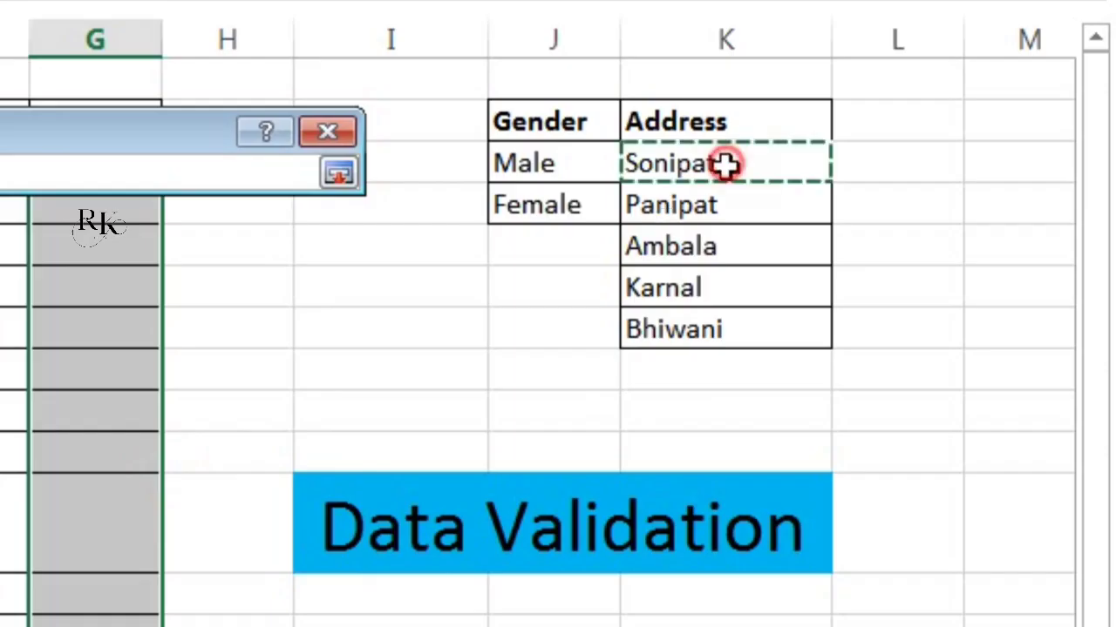
drag(739, 326, 739, 326)
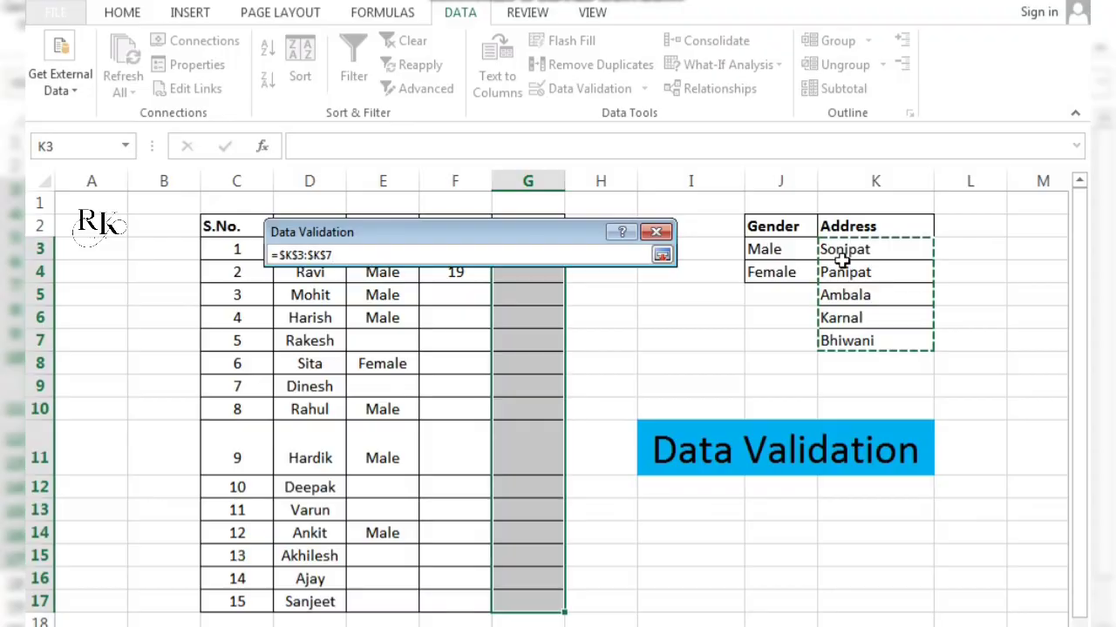
key(Return)
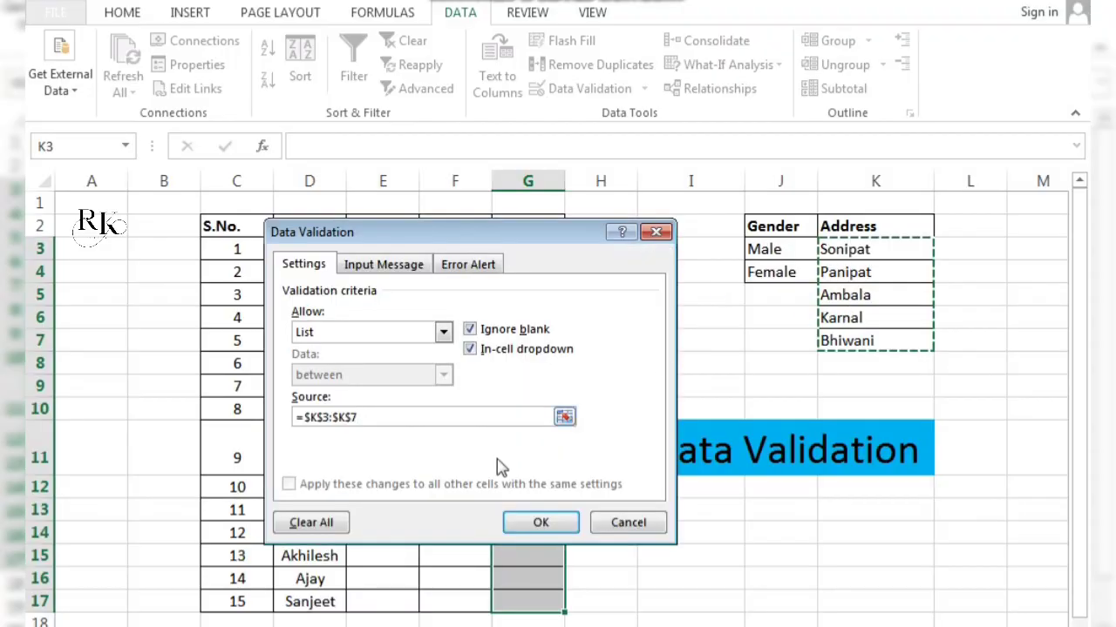
click(540, 523)
Step: Choose Panipat for Address cell G3 and Ambala for G5 from their drop-down lists
click(509, 390)
click(551, 250)
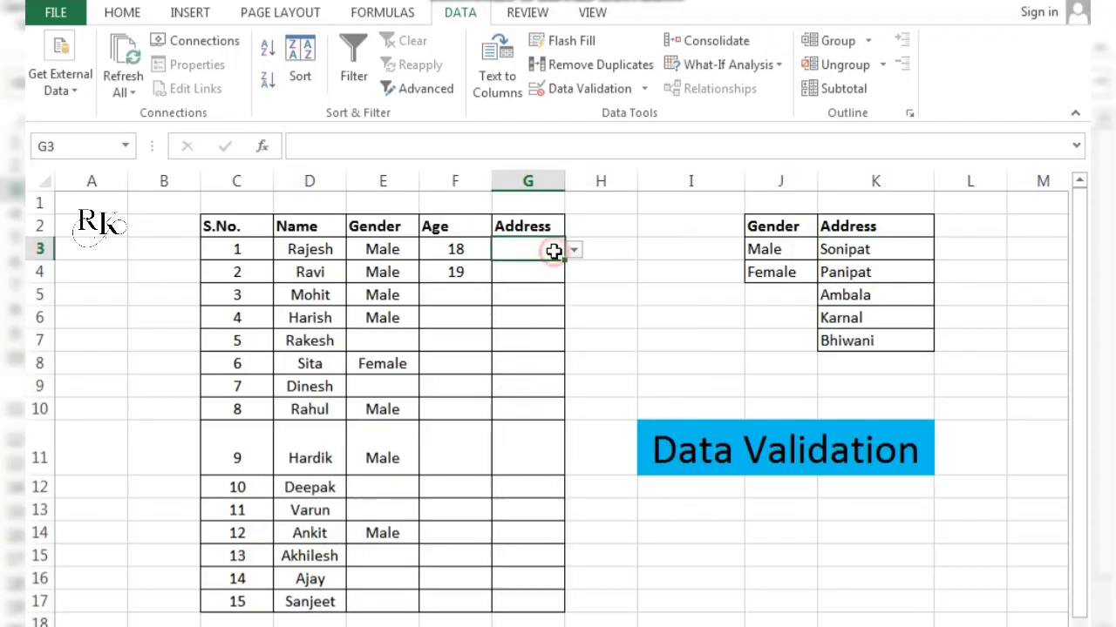
click(575, 253)
click(513, 284)
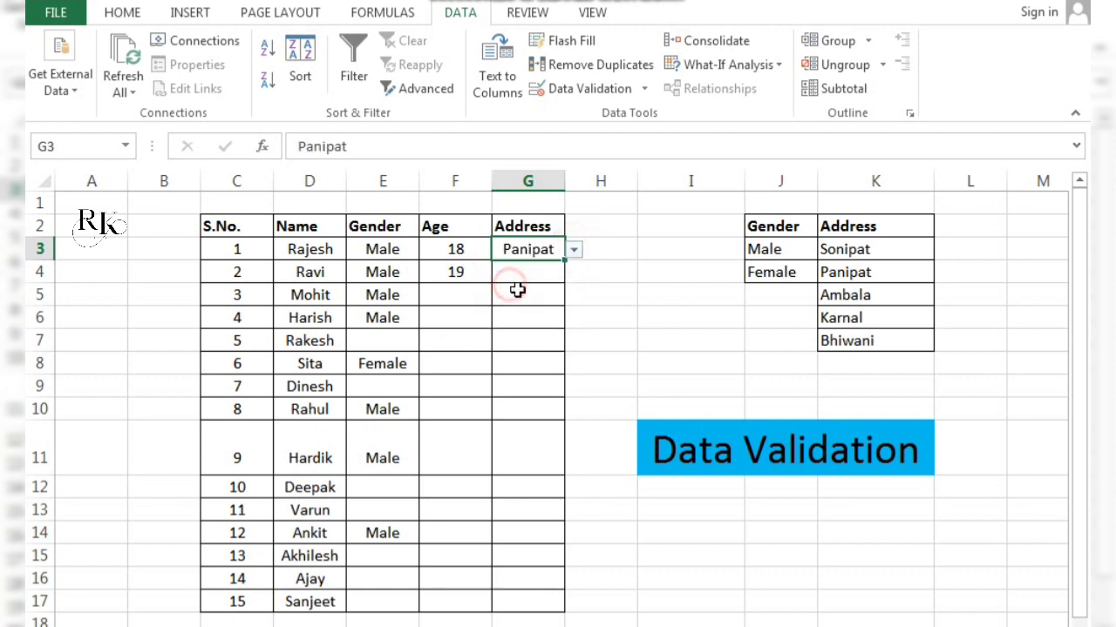
click(546, 294)
click(574, 297)
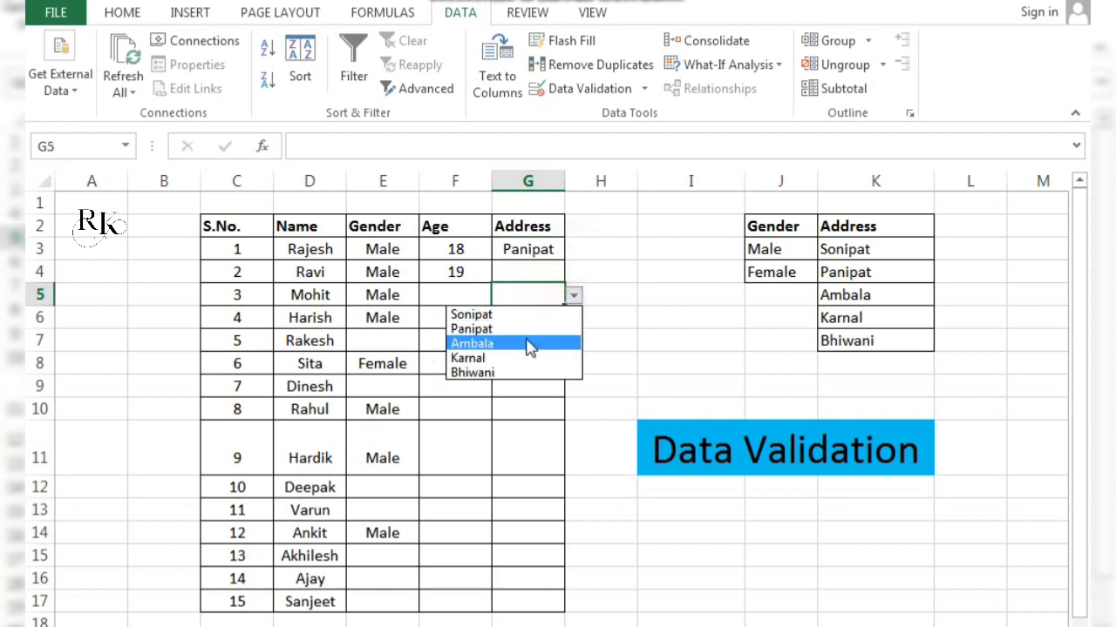
click(528, 342)
Step: Choose Ambala for Address cell G7 and Sonipat for G11 from their drop-down lists
click(529, 347)
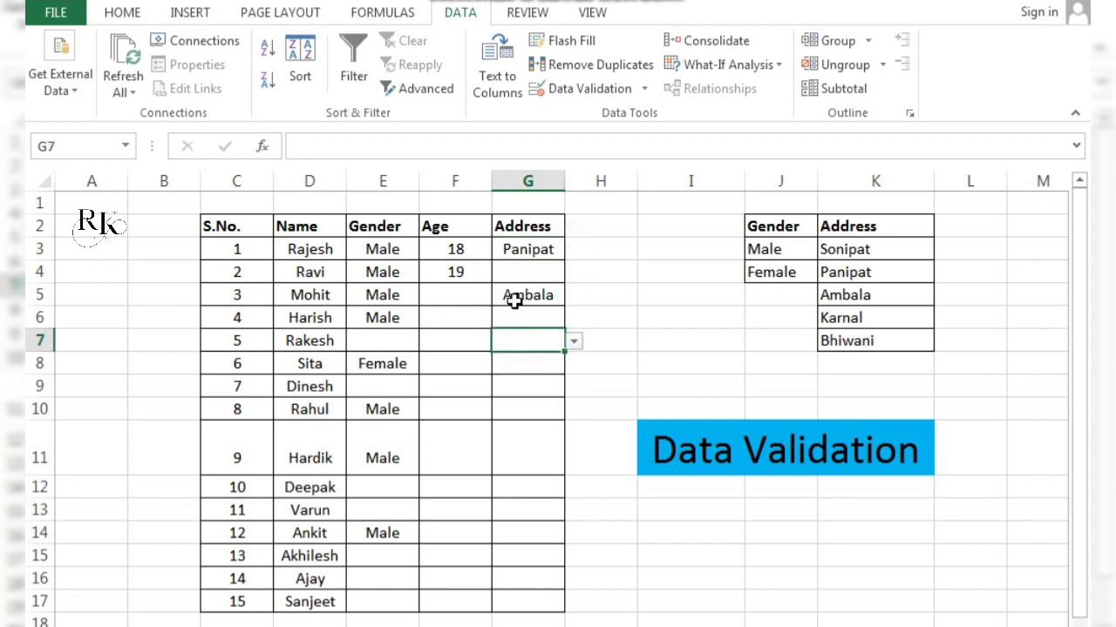
click(575, 342)
click(511, 388)
click(534, 431)
click(574, 466)
click(498, 487)
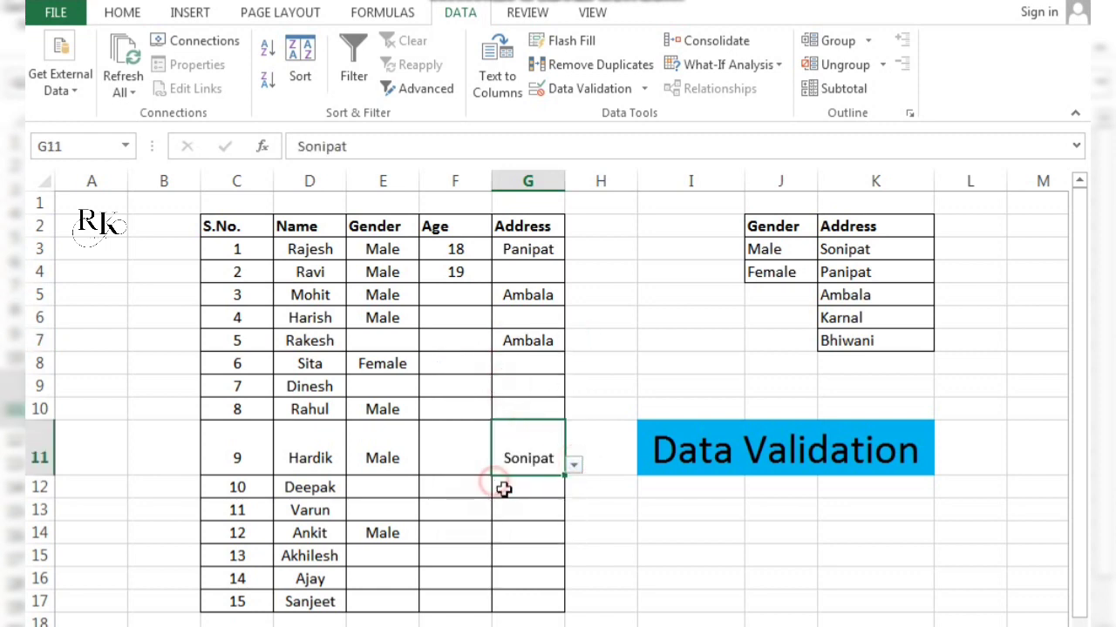
Step: Choose Ambala for Address cell G13 and Karnal for G15 from their drop-down lists
click(537, 518)
click(574, 512)
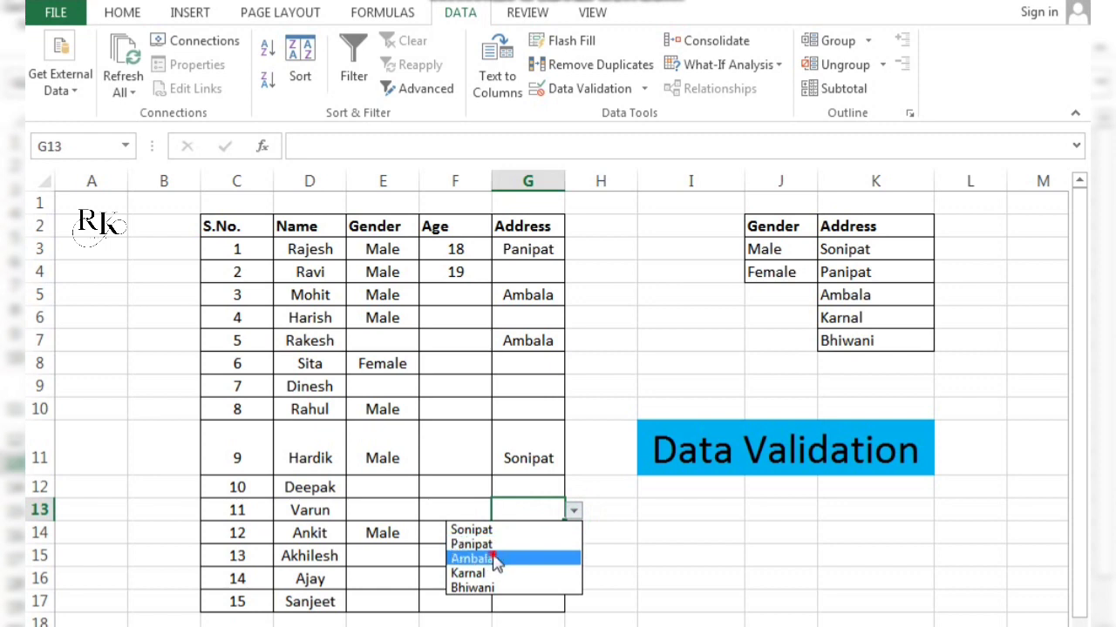
click(498, 555)
click(540, 560)
click(575, 556)
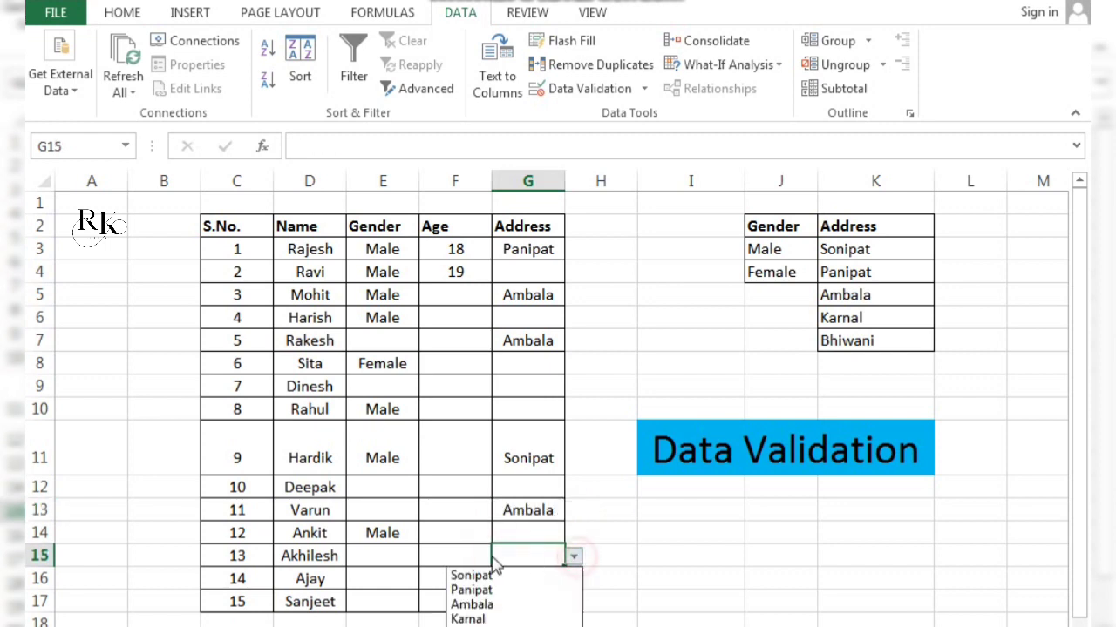
click(478, 619)
Step: Choose Ambala for Address cell G10 from its drop-down list
click(543, 585)
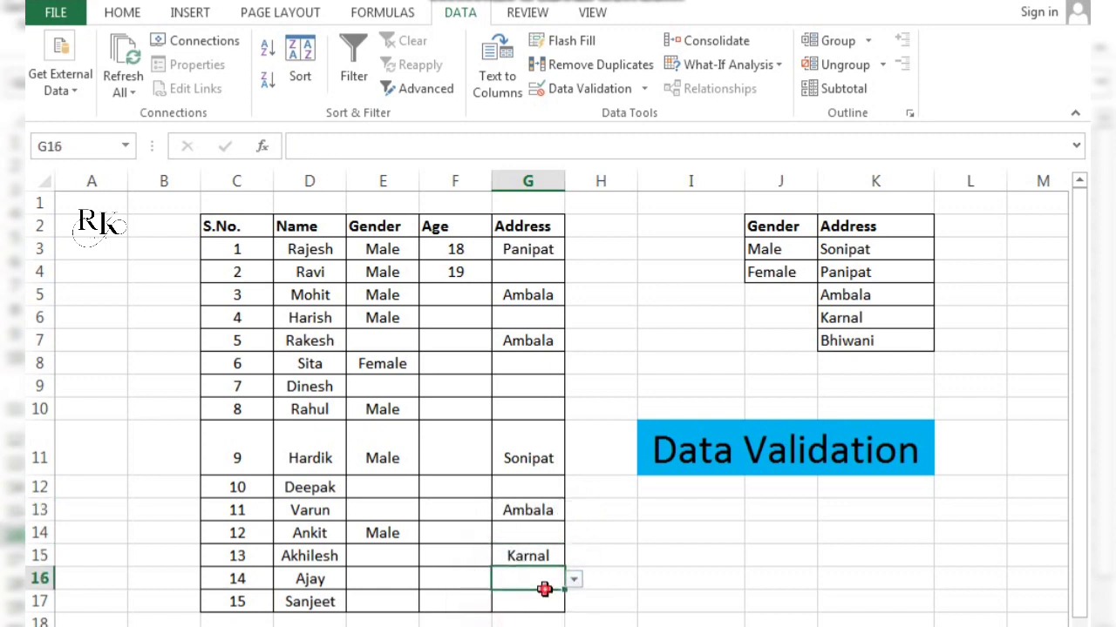
click(540, 412)
click(575, 409)
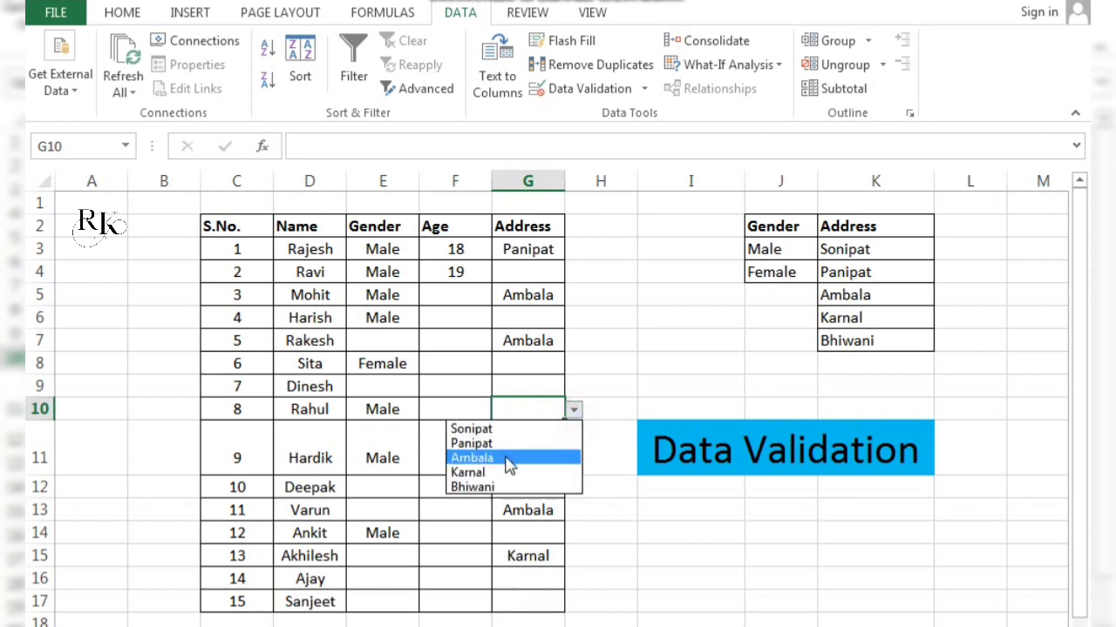
click(509, 457)
click(532, 393)
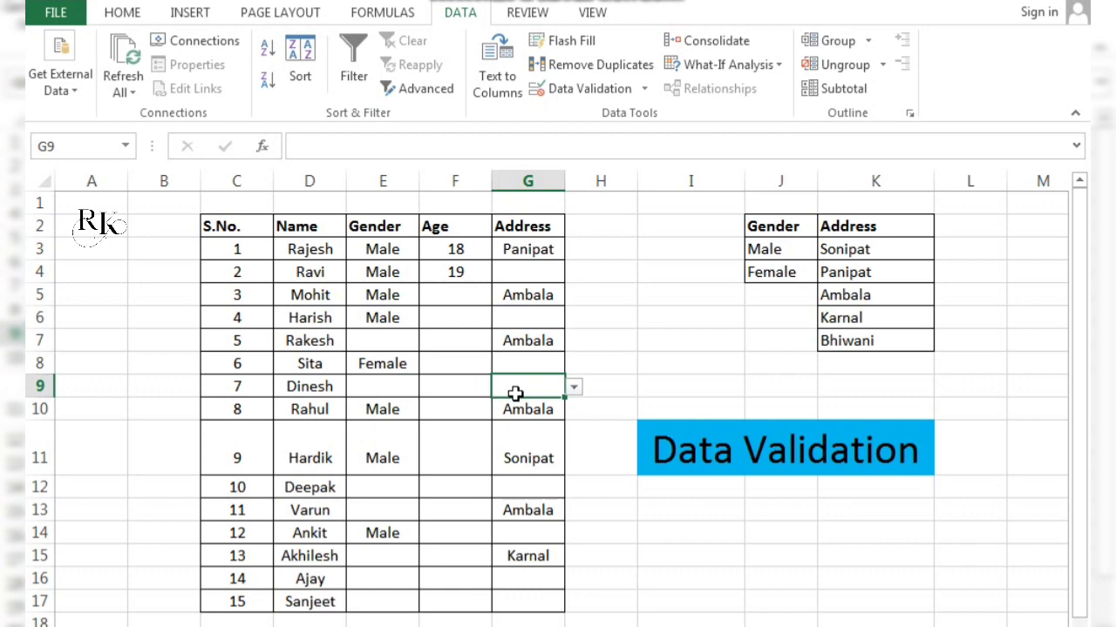
Step: Clear the test ages from Age cells F3 and F4
click(429, 289)
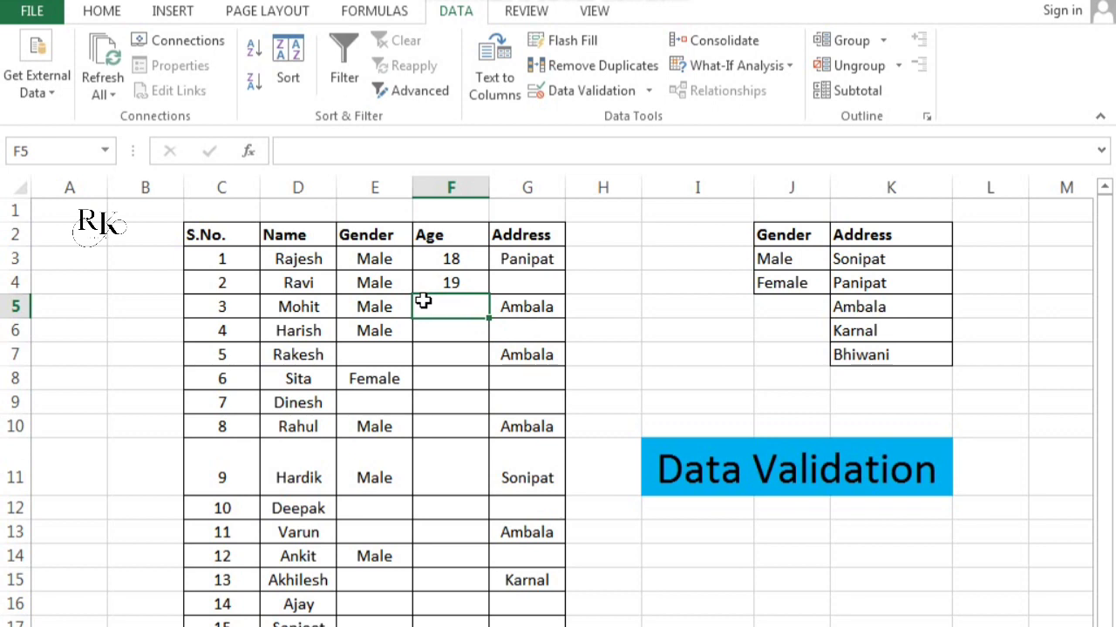
click(467, 262)
key(Delete)
key(Home)
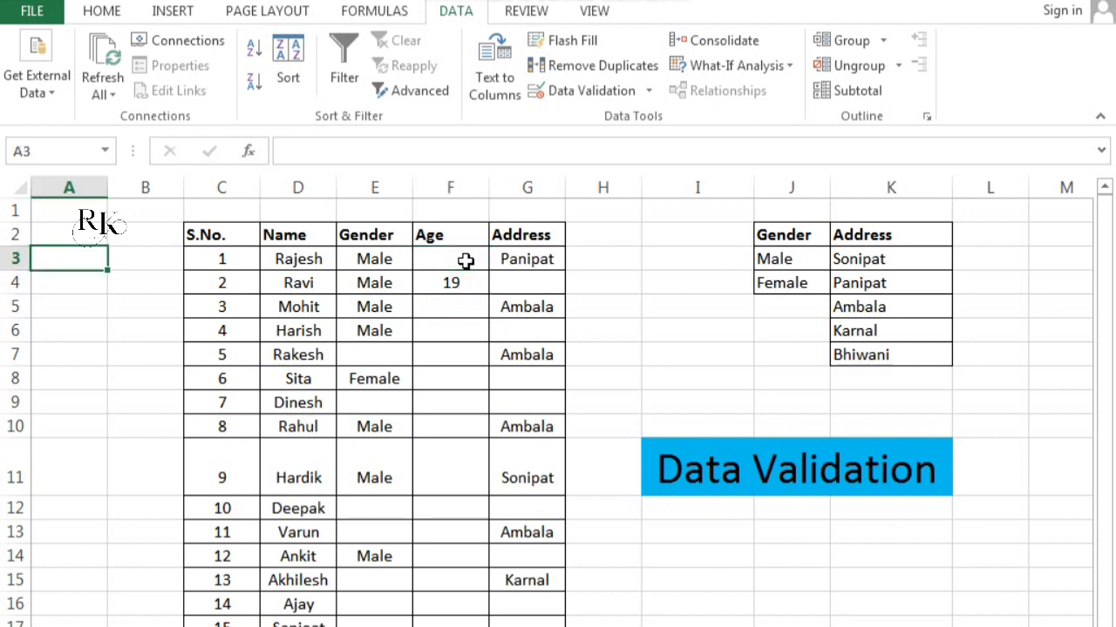
key(Down)
click(478, 290)
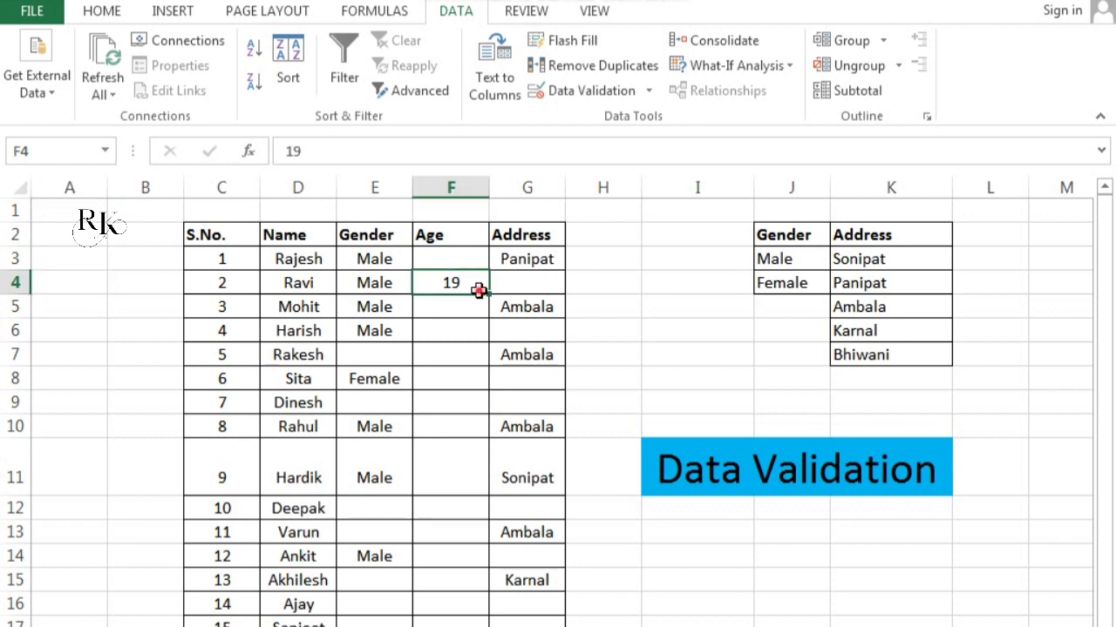
key(Delete)
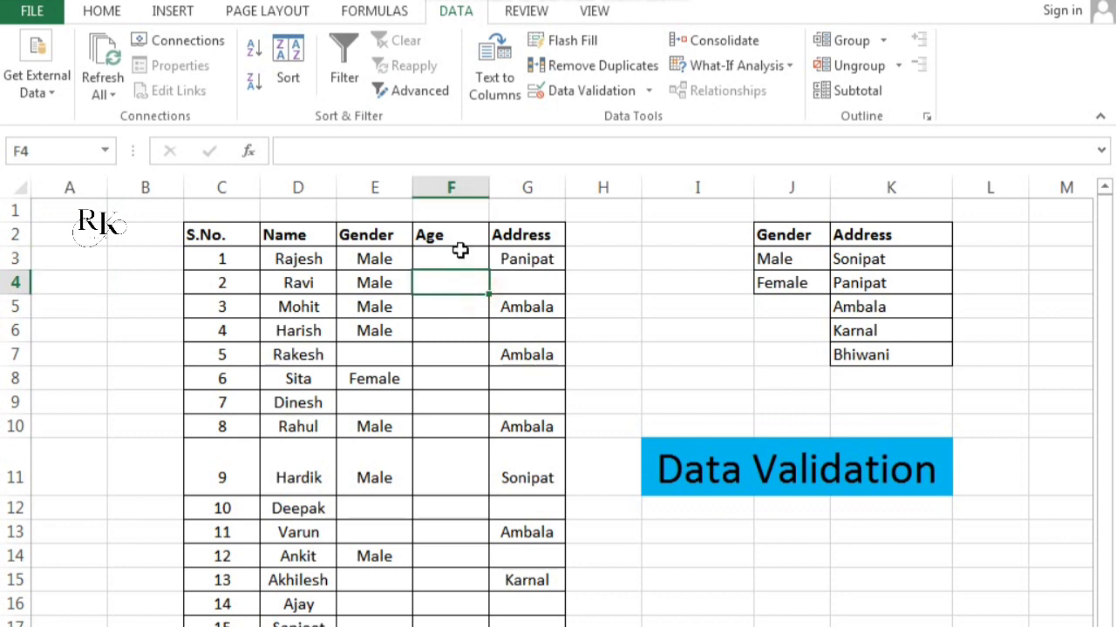
Step: Examine the Age cells' validation criteria and input message options, cancel the dialog, and check whether selecting Age cells shows a message
drag(459, 252, 473, 603)
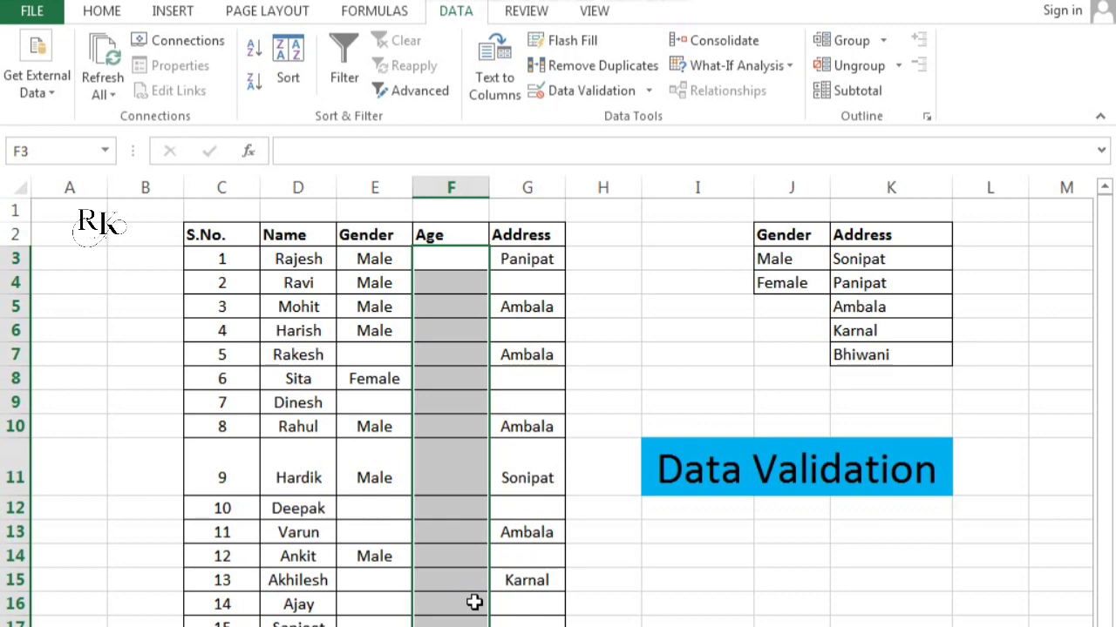
click(645, 91)
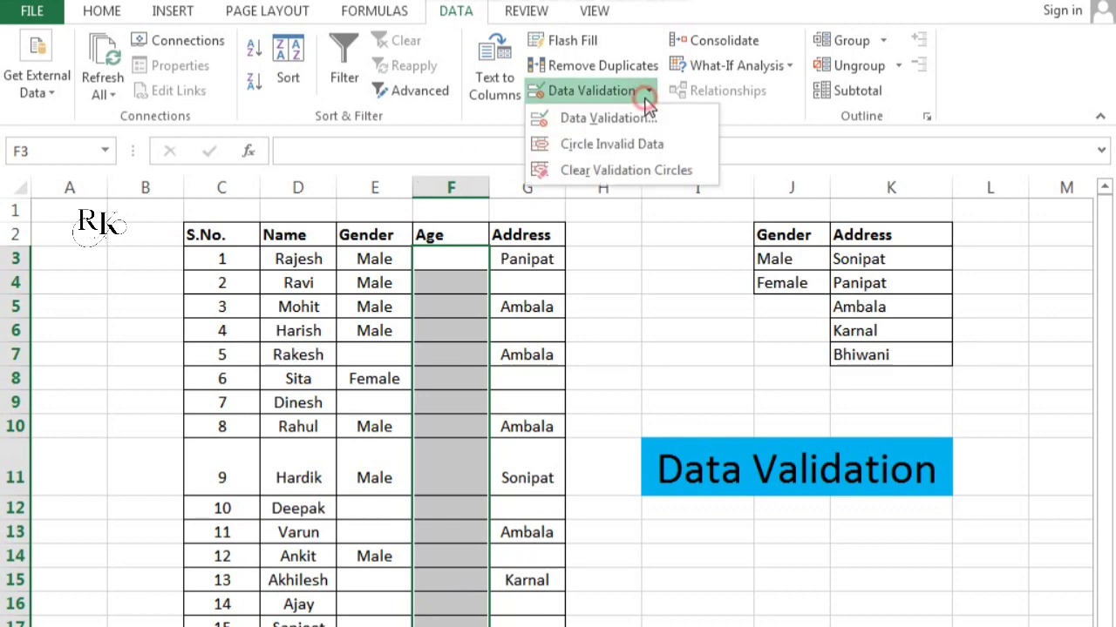
click(637, 119)
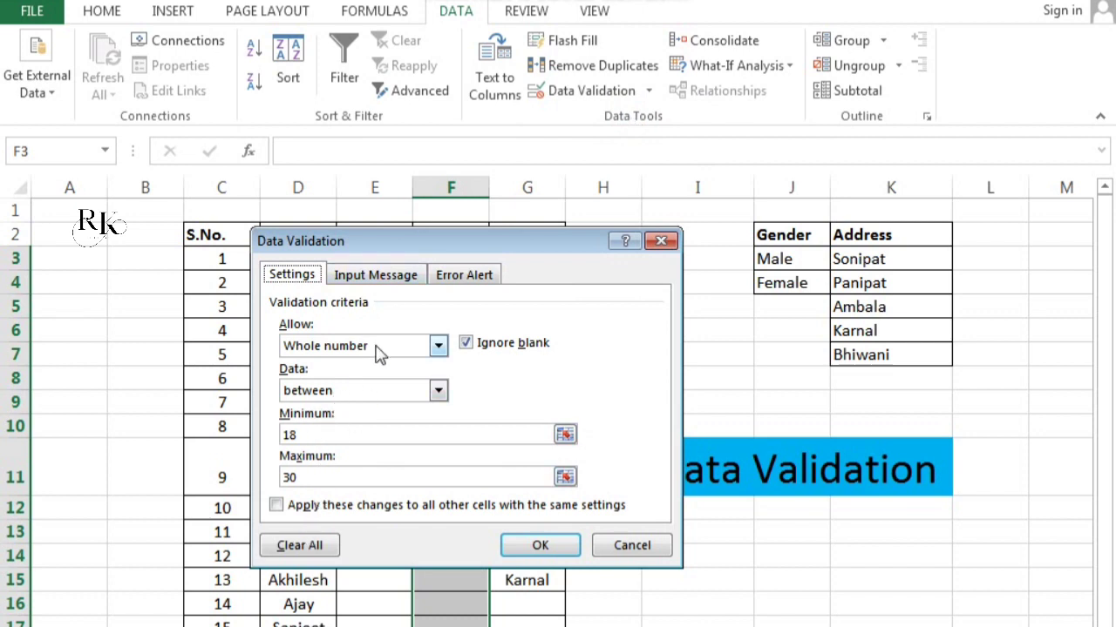
click(390, 279)
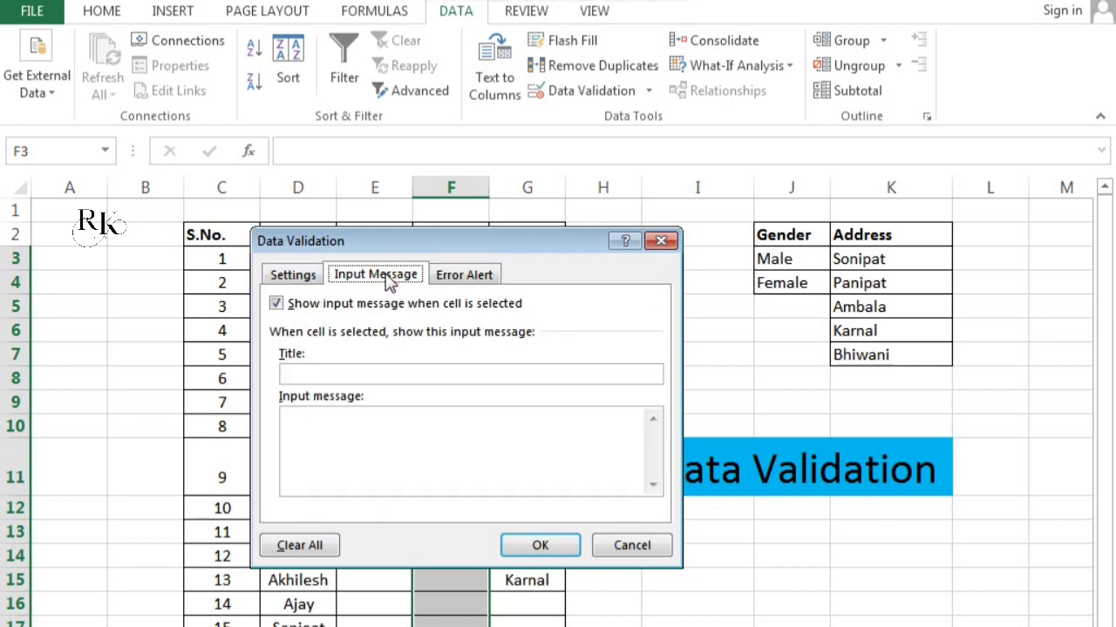
drag(386, 247, 751, 278)
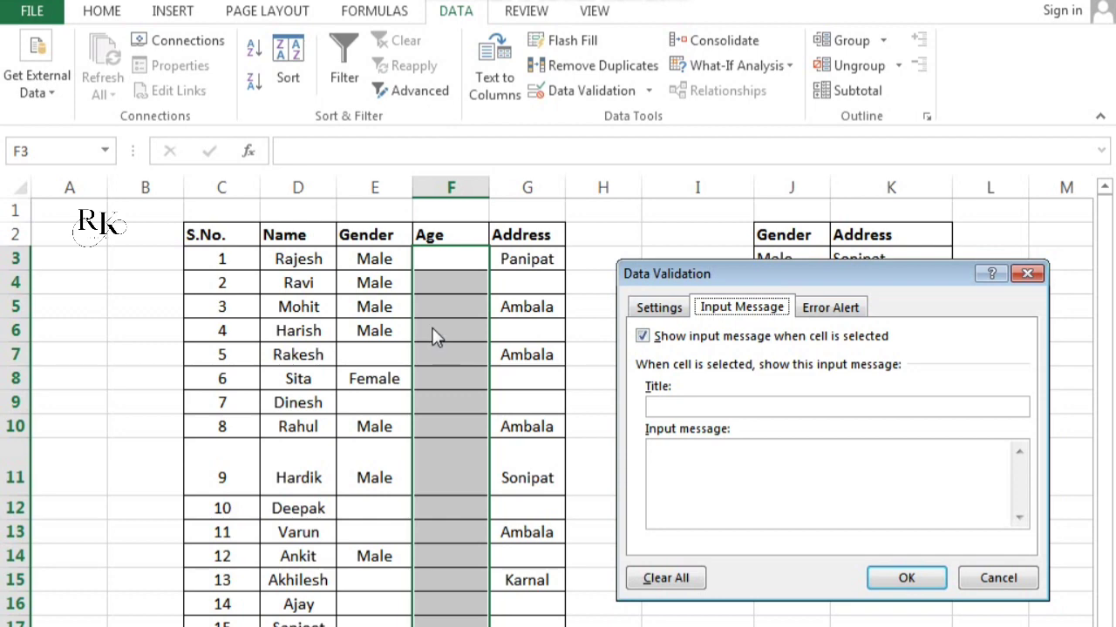
click(1011, 589)
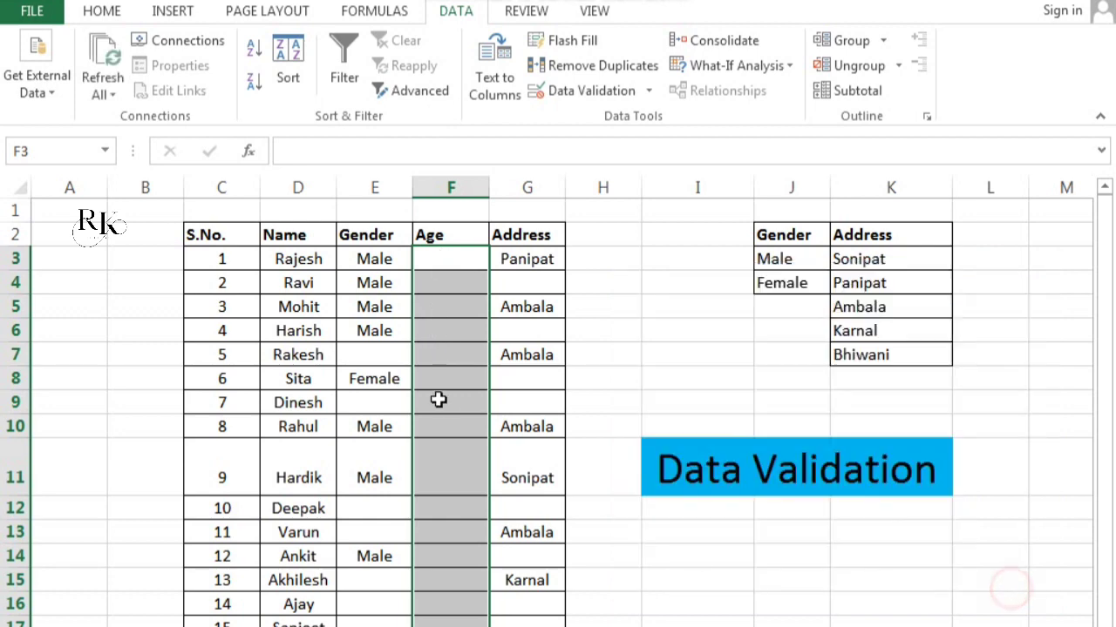
click(426, 354)
click(439, 255)
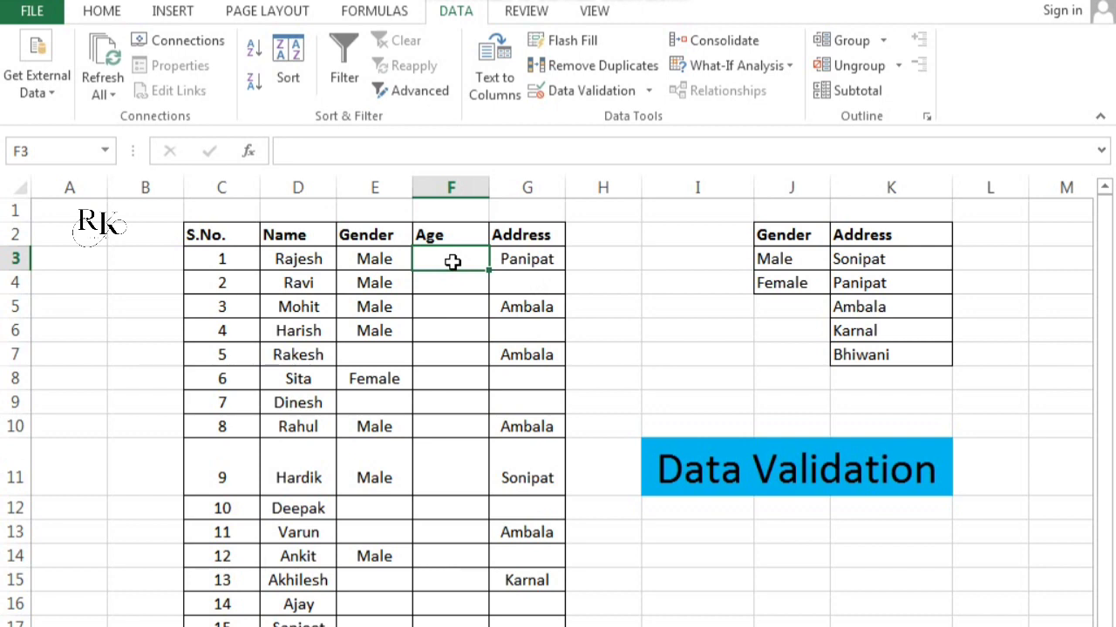
Step: Start a validation input message for the Age column's data cells from F3 down, with the title "Age"
mouse_move(452, 262)
mouse_down()
mouse_move(471, 563)
mouse_move(455, 620)
mouse_up()
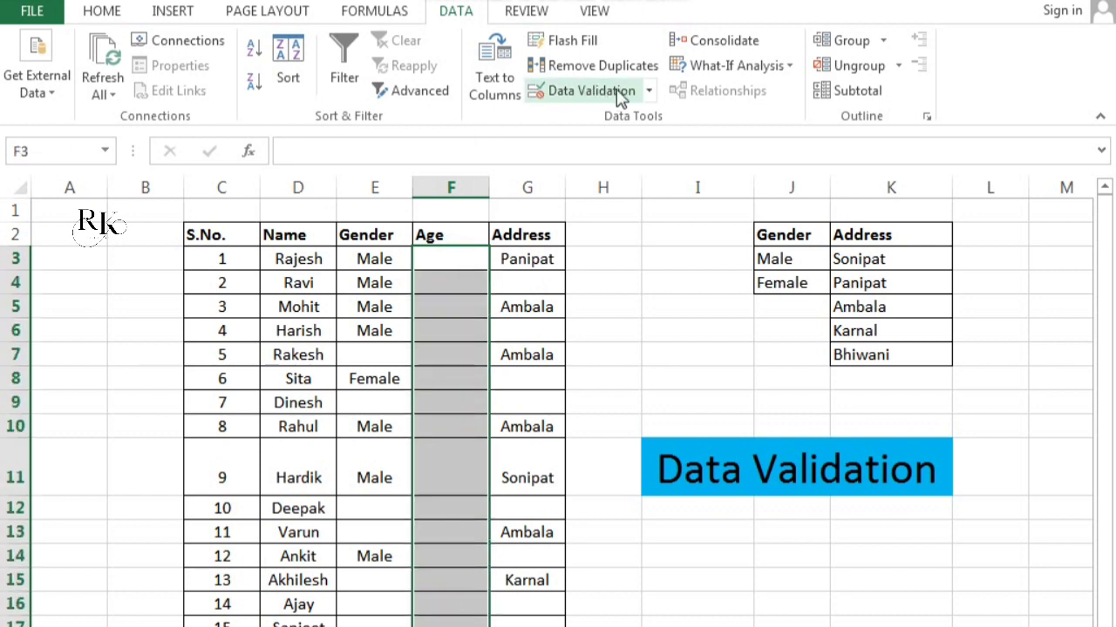
click(648, 90)
click(575, 117)
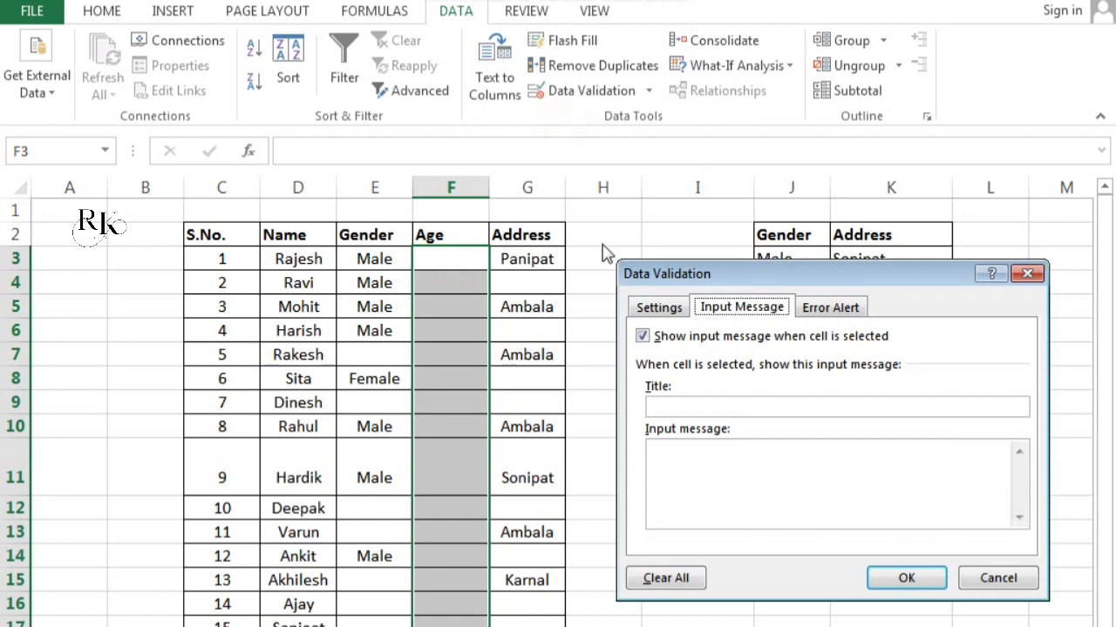
drag(733, 272, 327, 246)
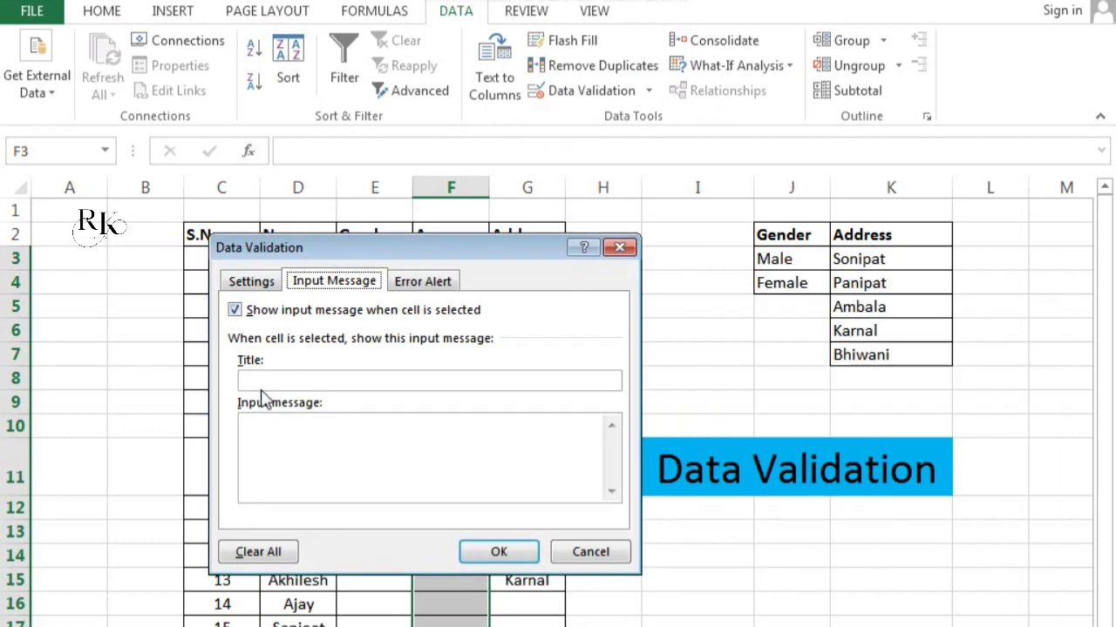
click(270, 378)
text(Age)
Step: Set the input message text to "Age Should be between 18 to 30" and apply it to the Age cells
click(285, 444)
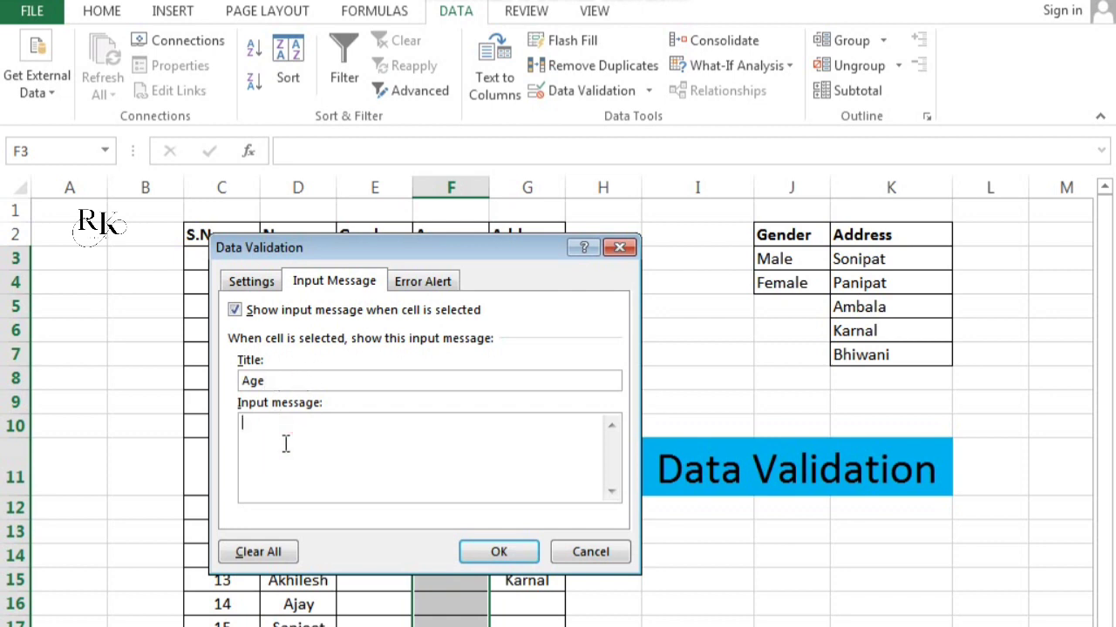
text(Age Should be b)
text(etwee)
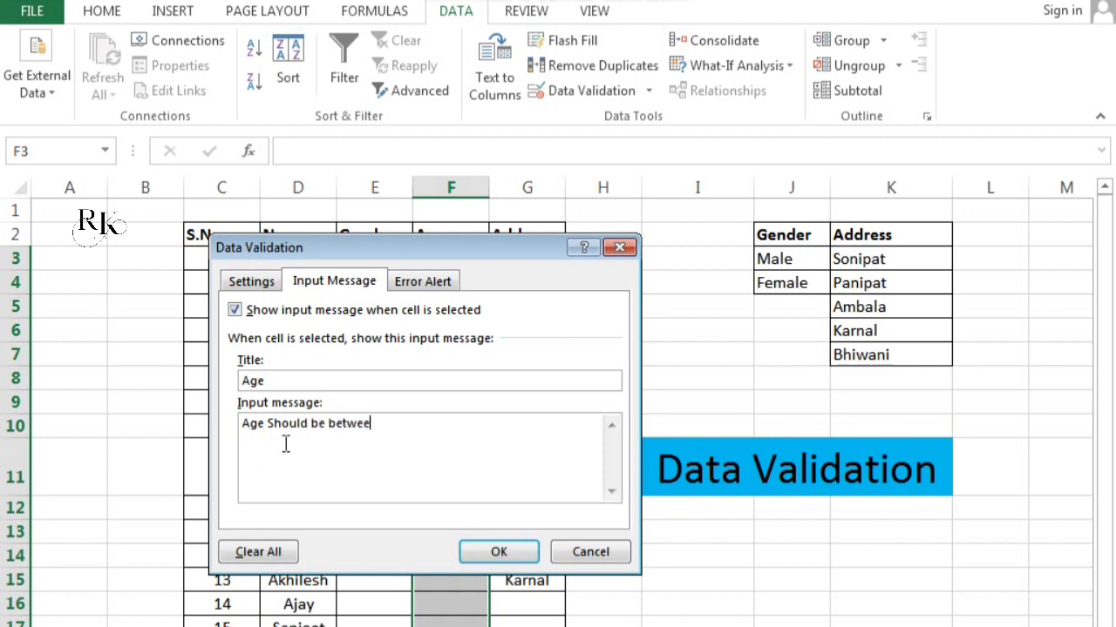
text(n 18 to 30)
key(BackSpace)
text(0)
click(493, 558)
Step: Check the input message on several Age cells, including F3, F9, F14, F8 and F5, by selecting each one
click(427, 357)
click(444, 262)
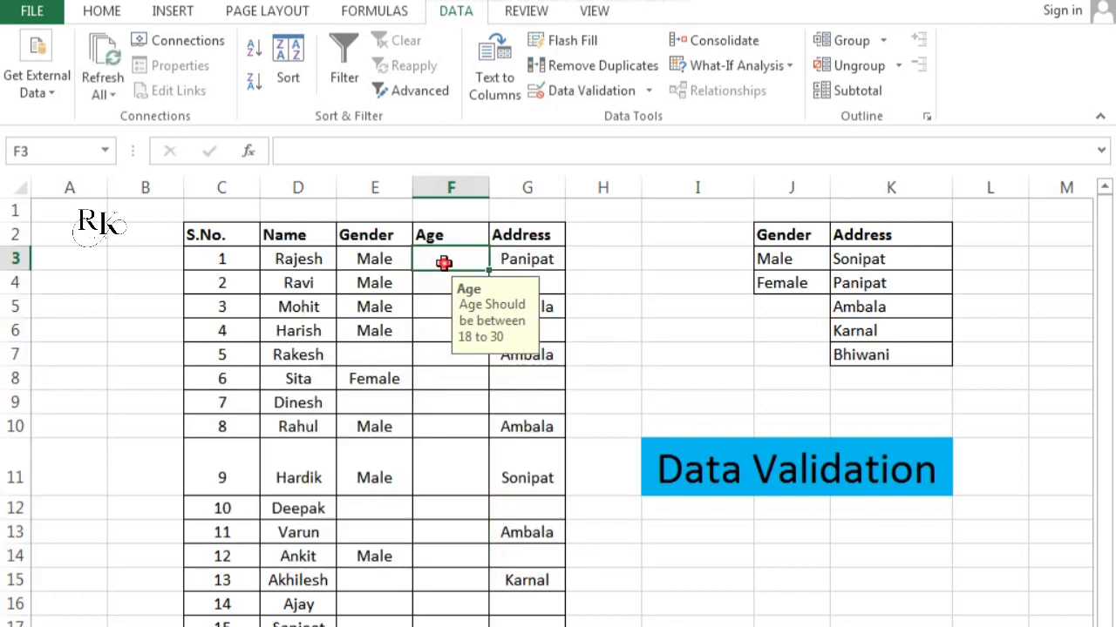
click(440, 327)
click(439, 399)
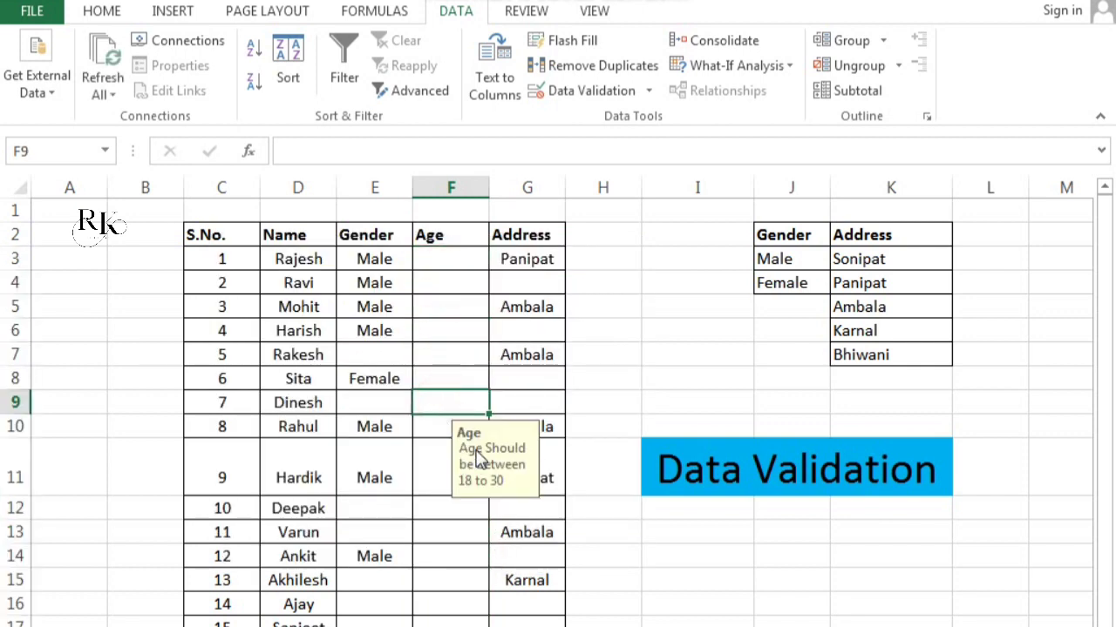
click(438, 551)
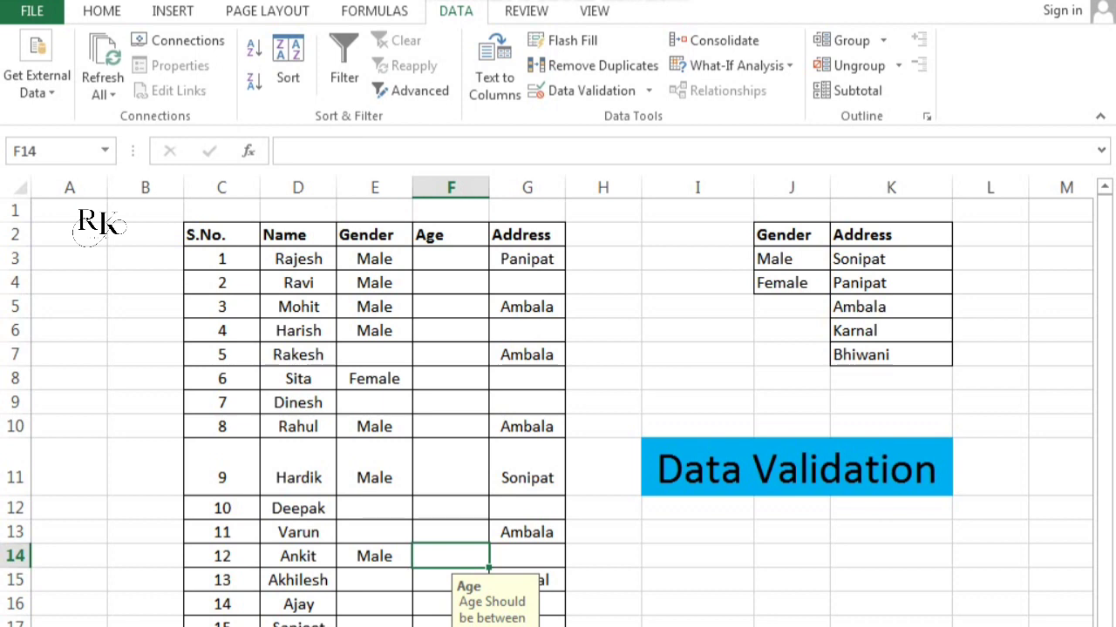
click(431, 381)
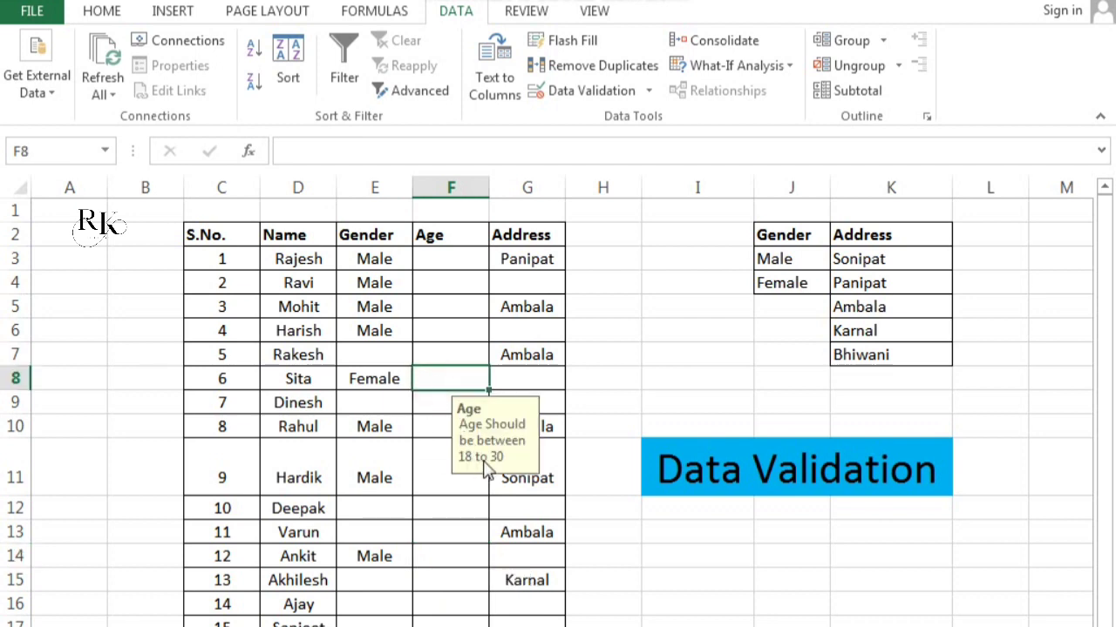
click(448, 310)
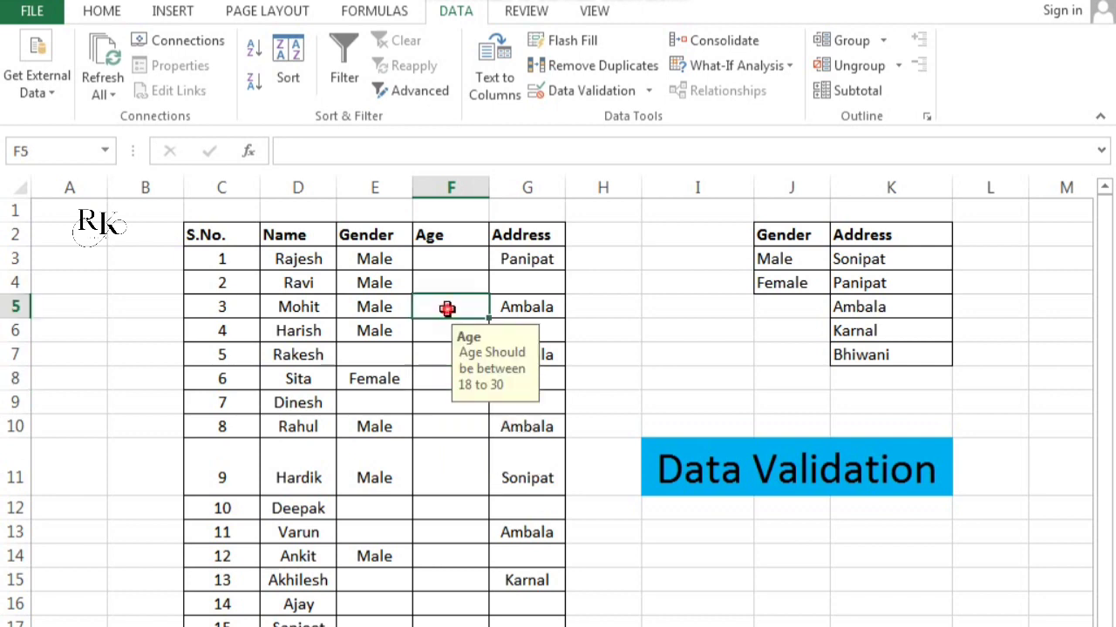
click(446, 264)
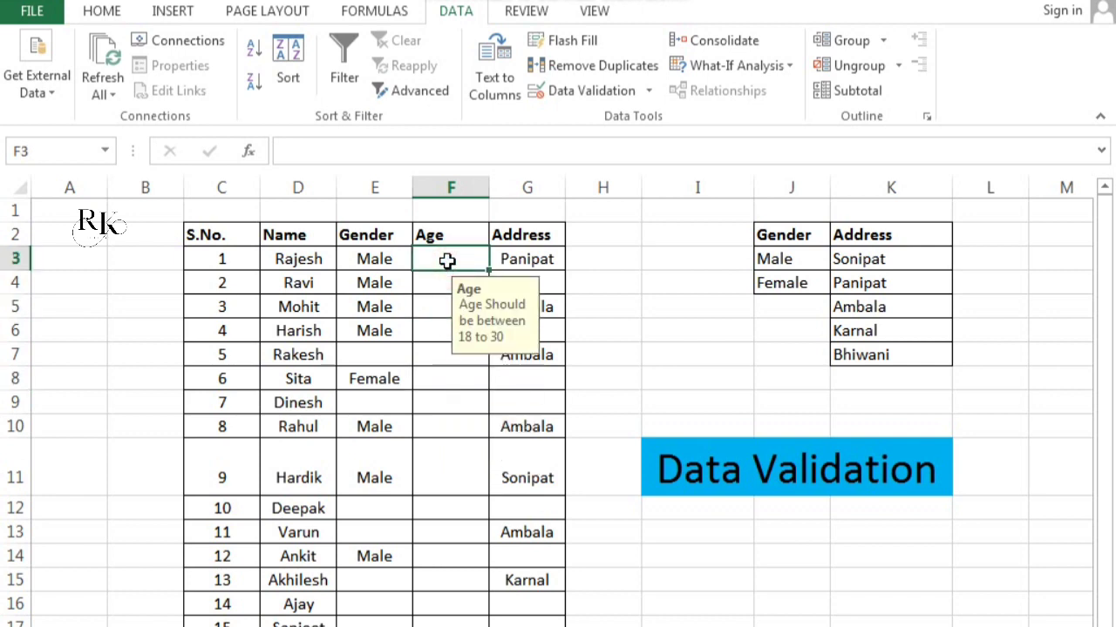
Step: Open the error alert settings for the Age data cells from F3 down, try the Information and Warning styles, and settle on Stop
drag(442, 267, 451, 622)
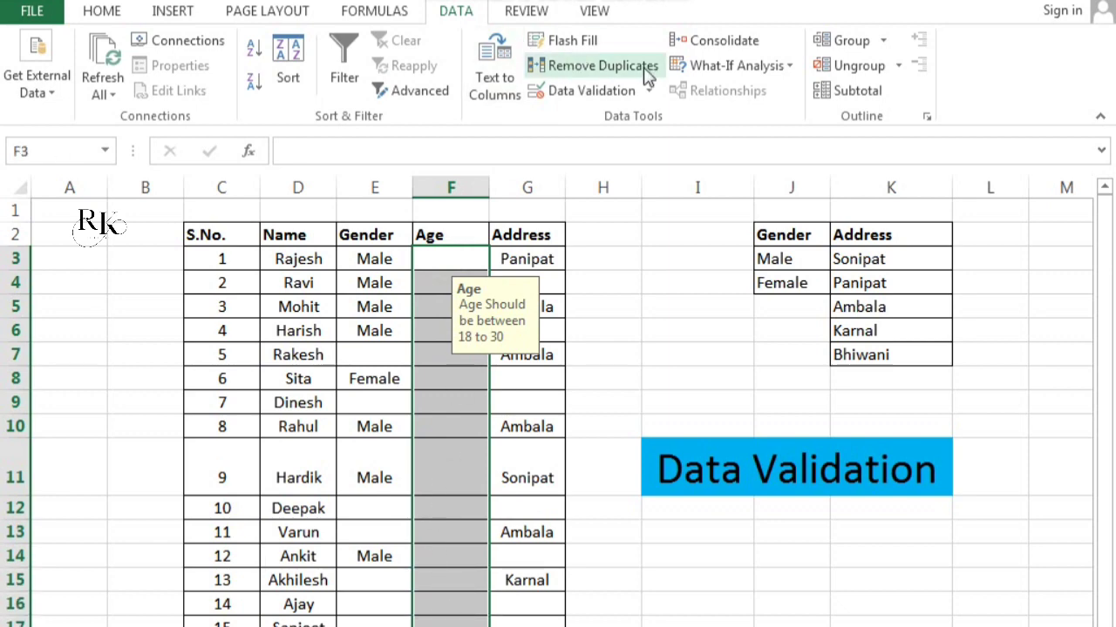
click(649, 90)
click(645, 113)
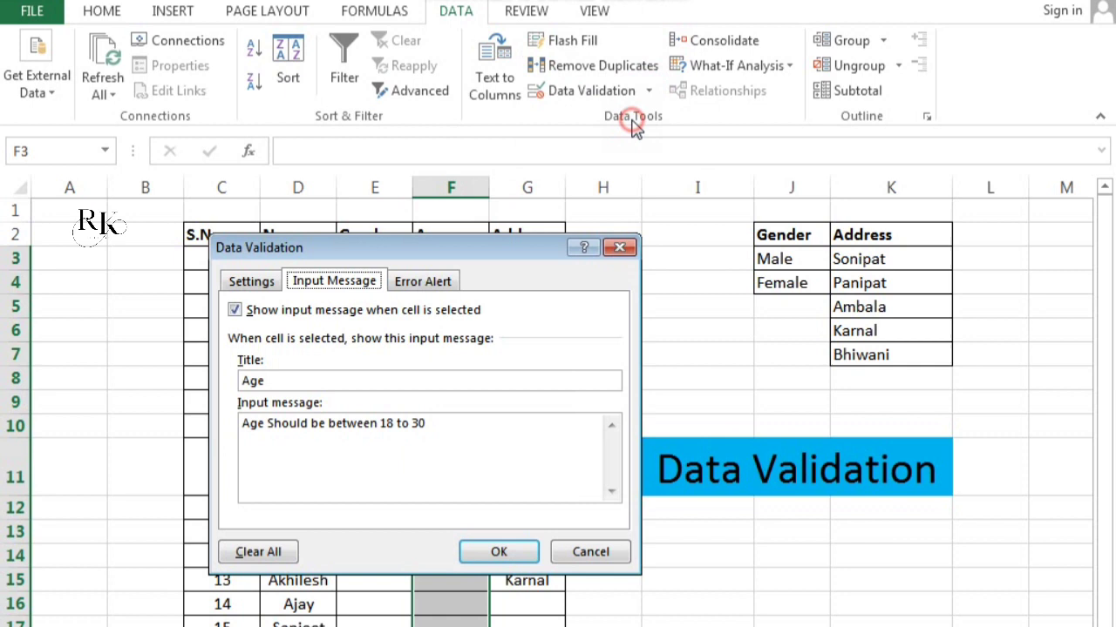
click(438, 287)
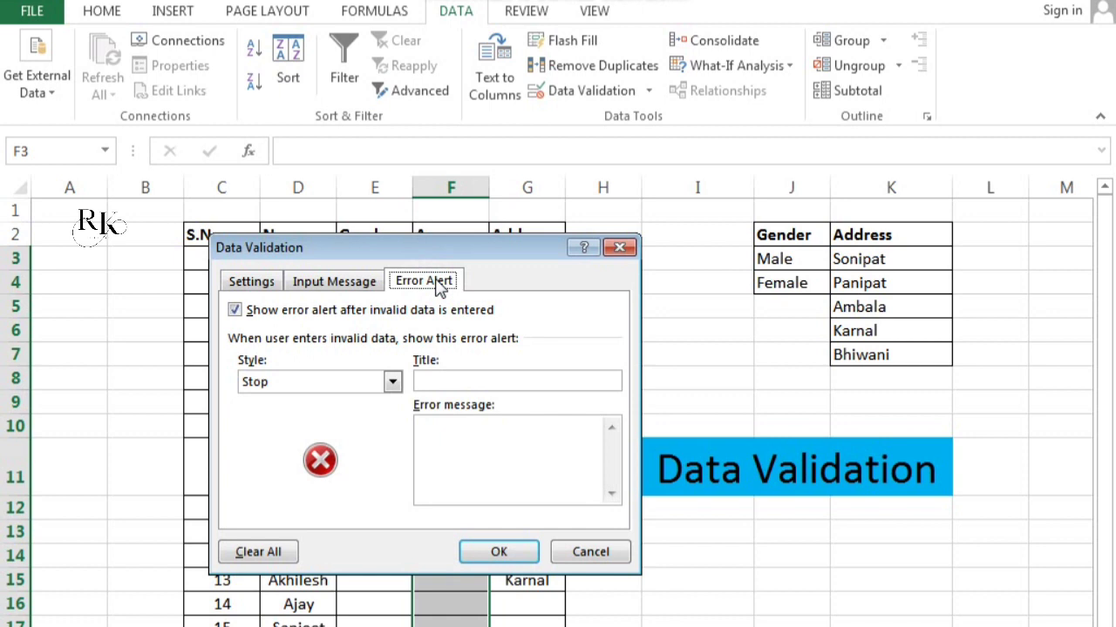
click(392, 382)
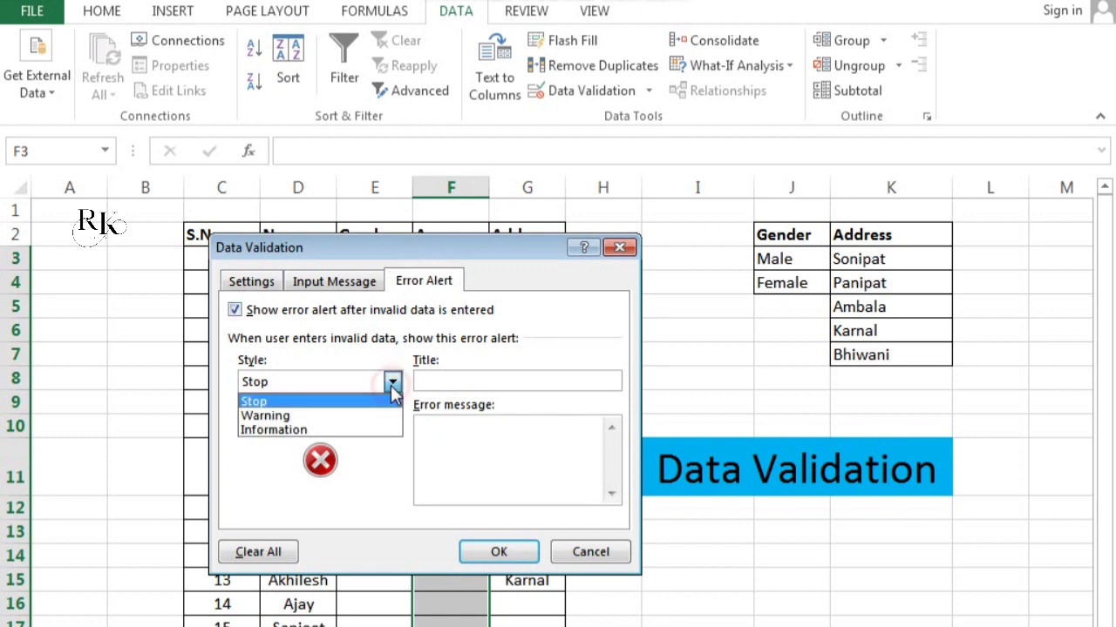
click(338, 429)
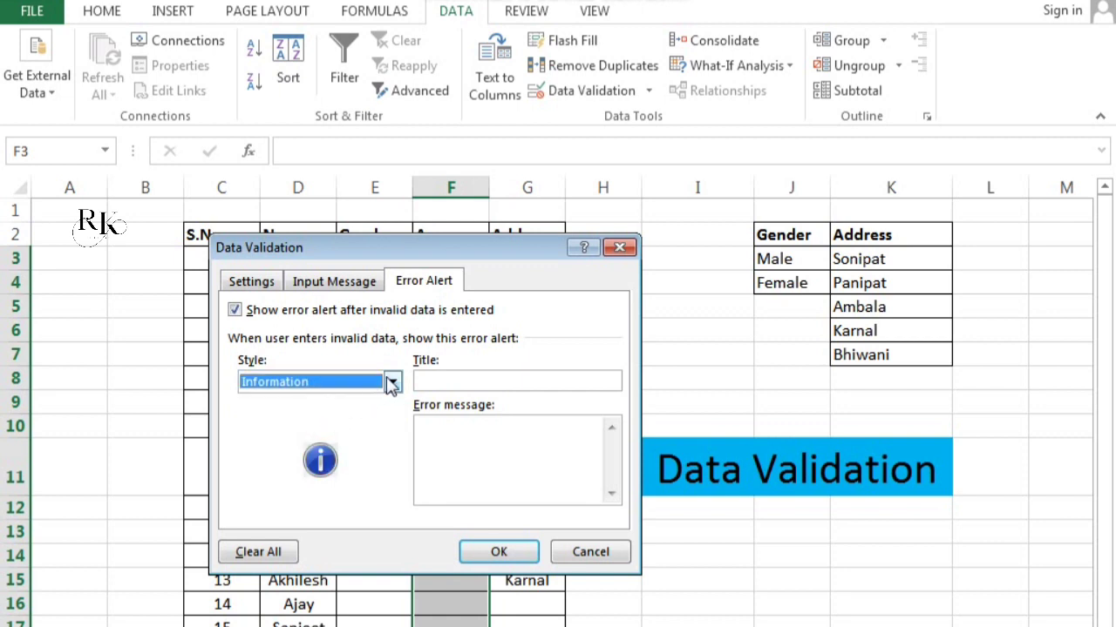
click(392, 382)
click(316, 416)
click(392, 382)
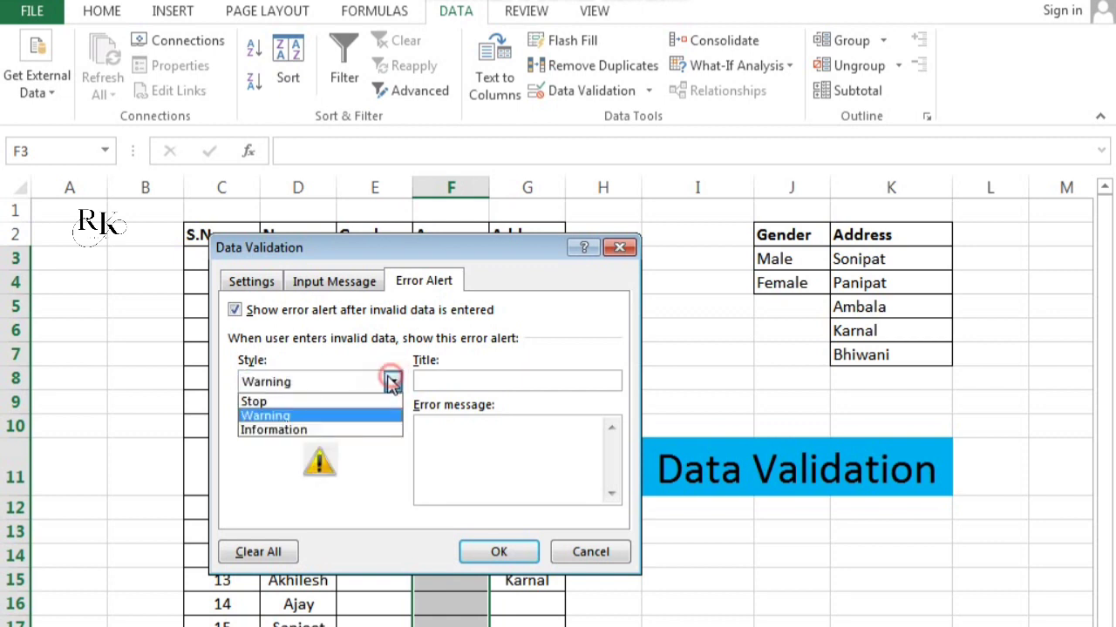
click(324, 401)
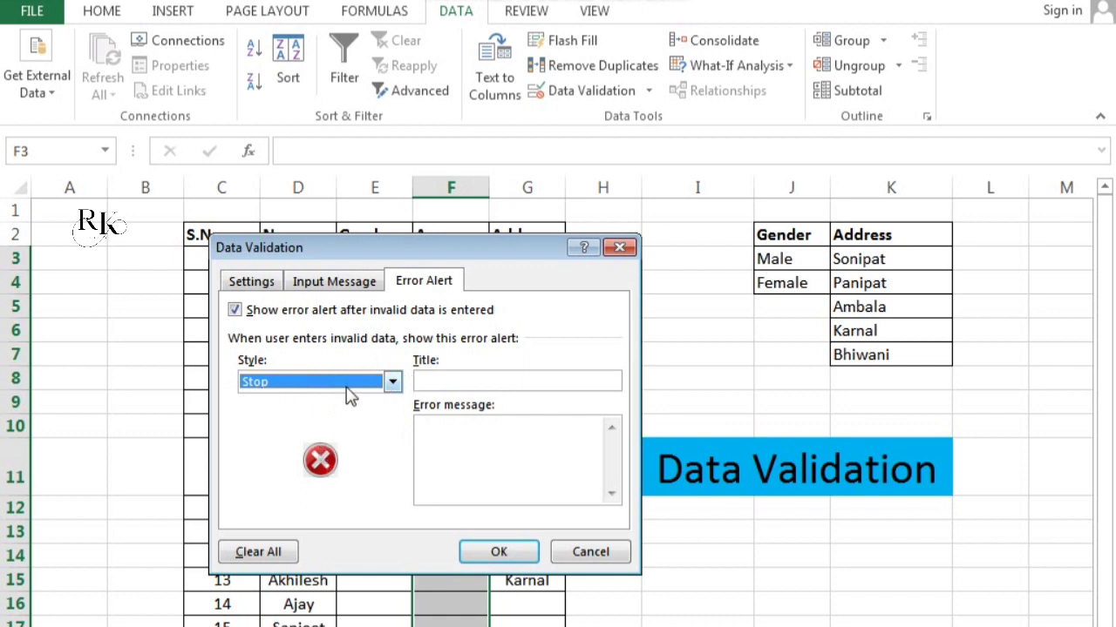
Step: Give the error alert the title "Age Wrong" and the message "Age Should Be 18 to 30", and apply it to the Age cells
click(456, 381)
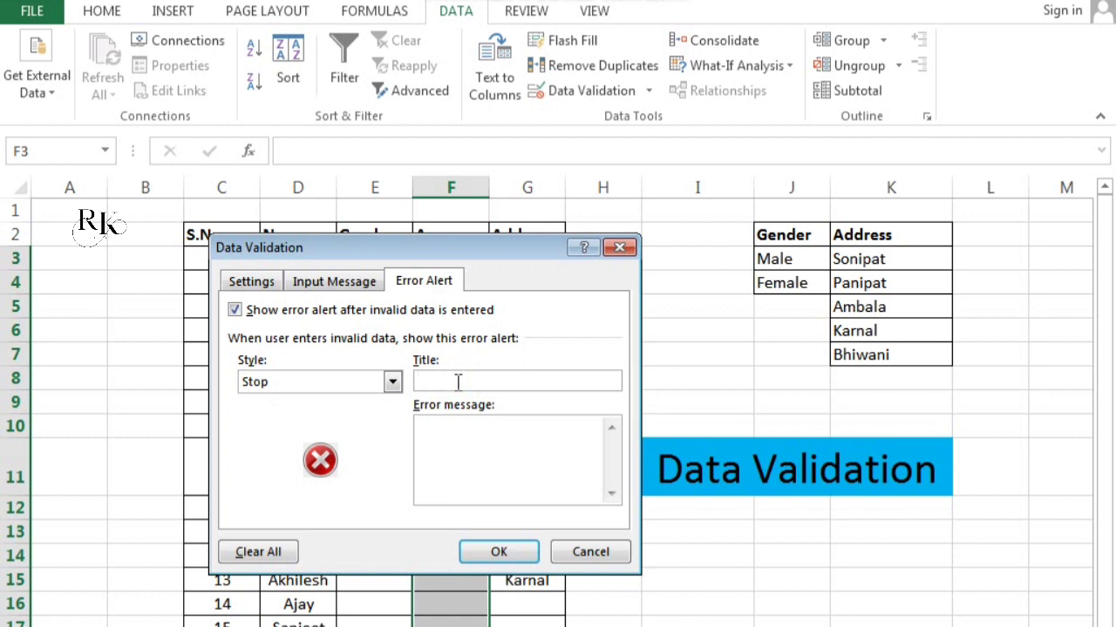
text(Age Wrong)
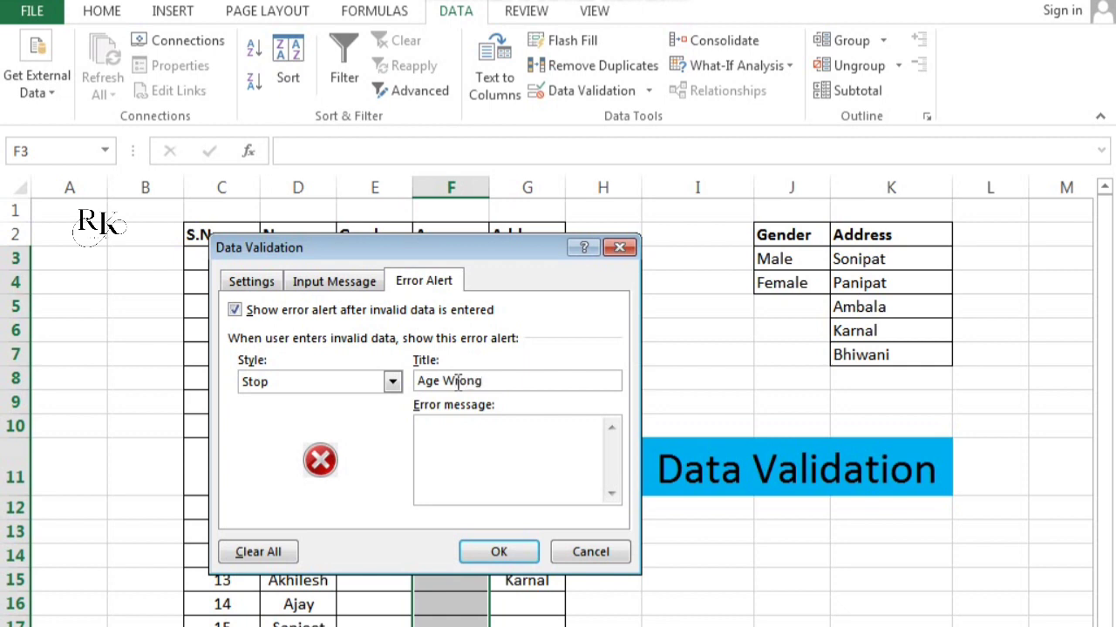
click(466, 460)
text(Age Should Be )
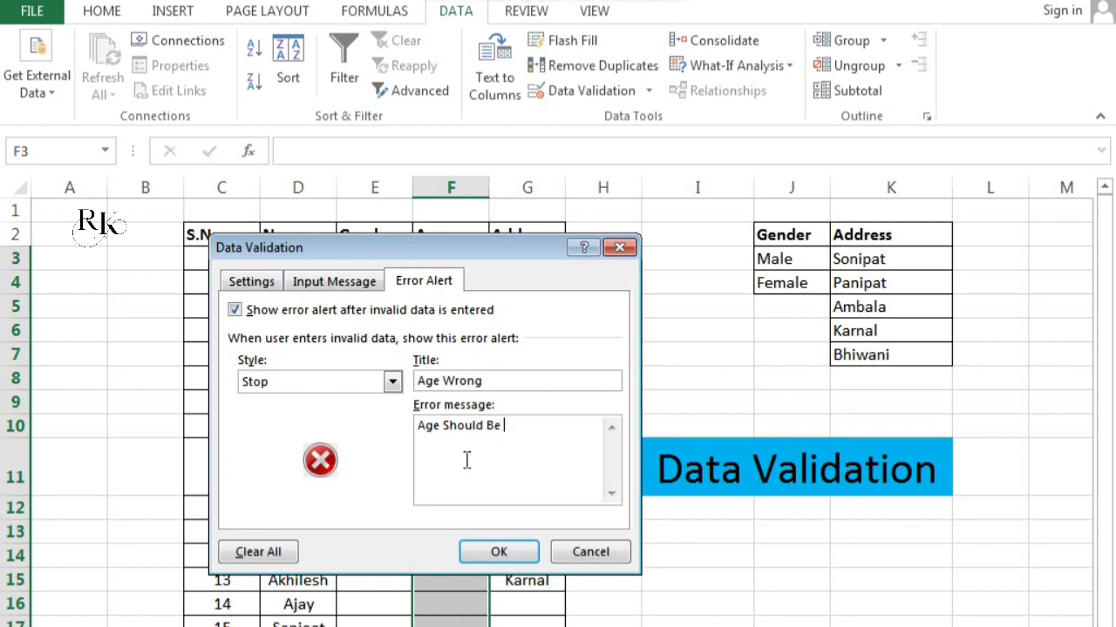
text(18 to 30)
click(497, 552)
Step: Enter the age 18 in cell F3
click(444, 377)
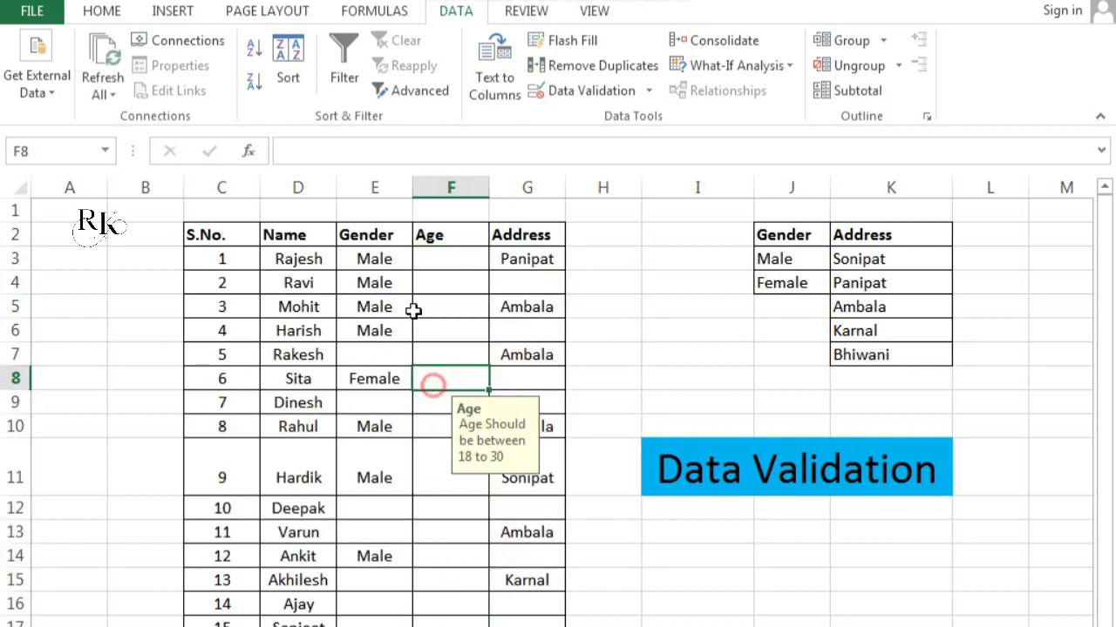
click(462, 261)
text(18)
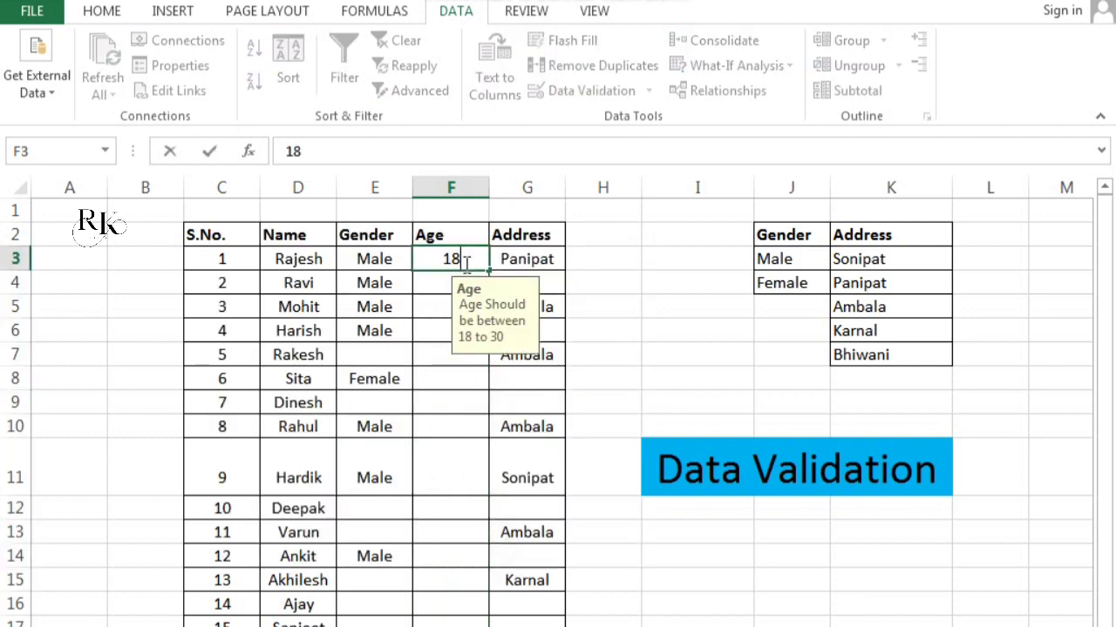
key(Return)
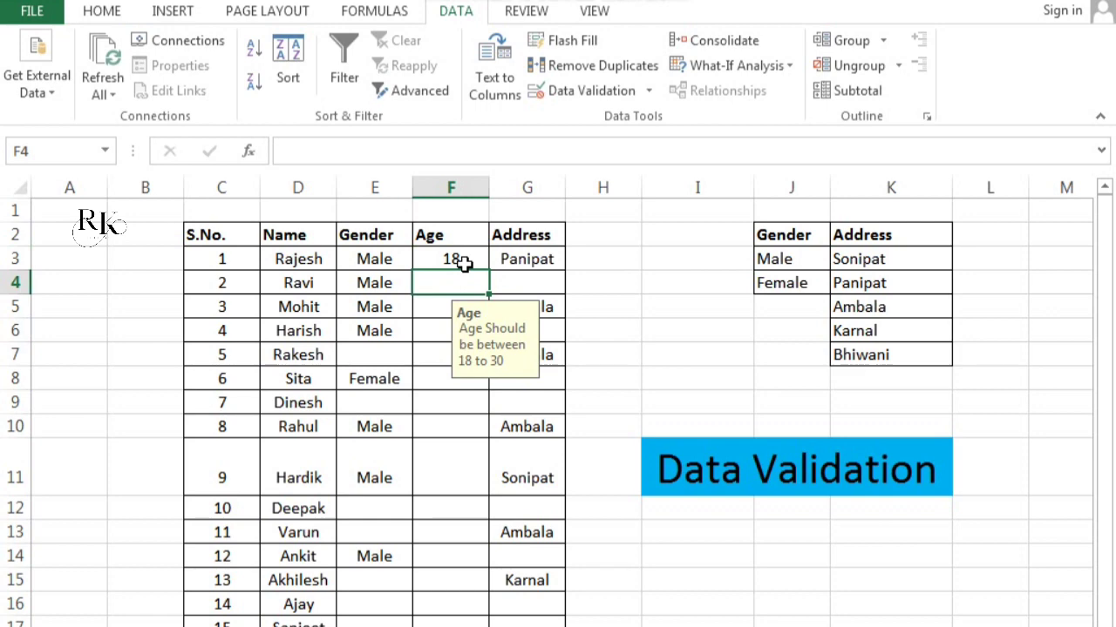
Step: Test the error alert by trying to enter 35 in cell F4, and cancel the entry
text(32)
key(BackSpace)
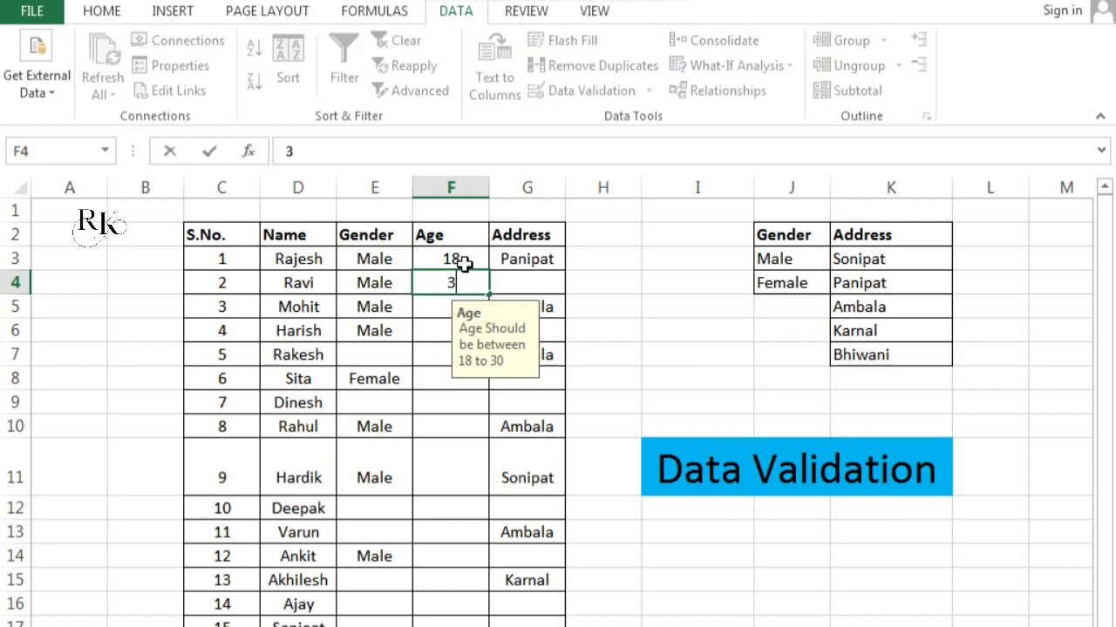
text(5)
key(Return)
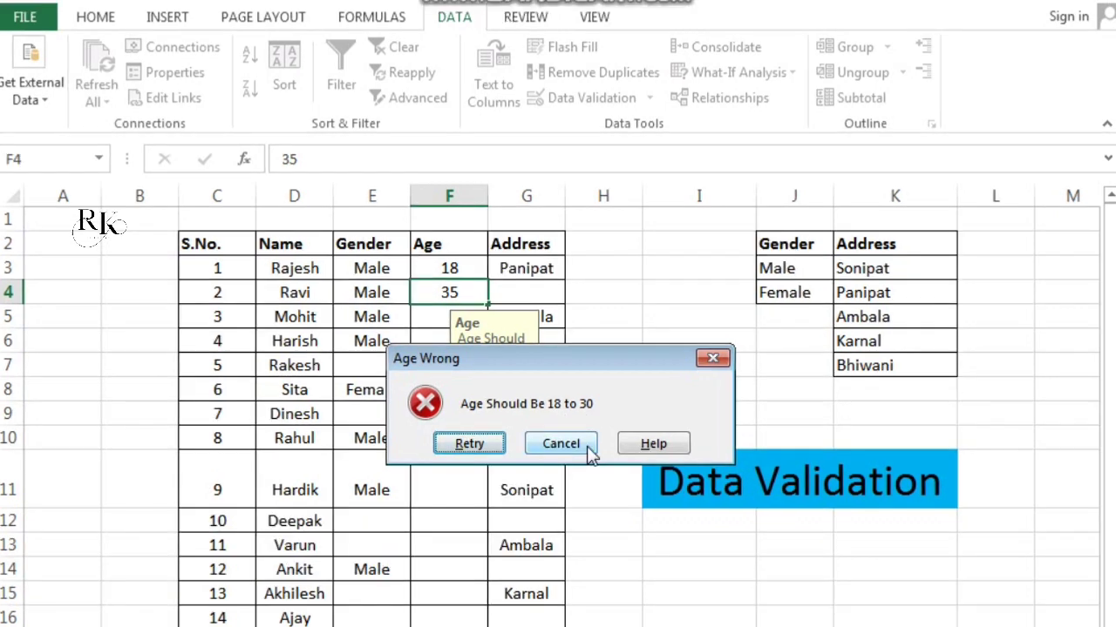
click(561, 444)
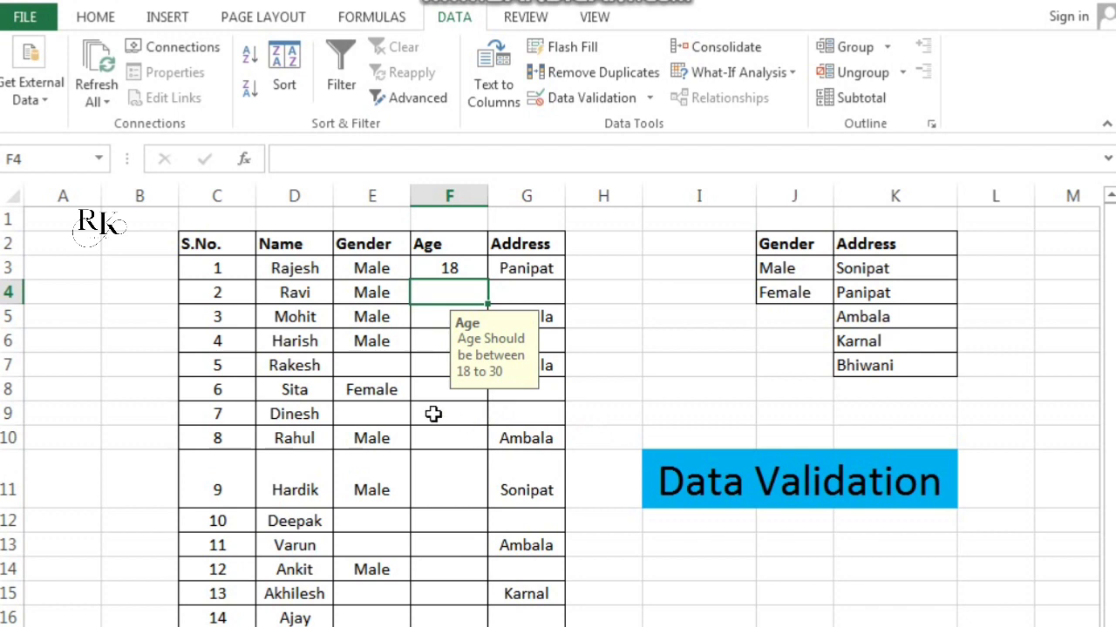
Step: Select cells across the table, including E12 and Age cells F4, F5, F7, F9, F10, F11 and F13, to review their validation prompts
click(435, 366)
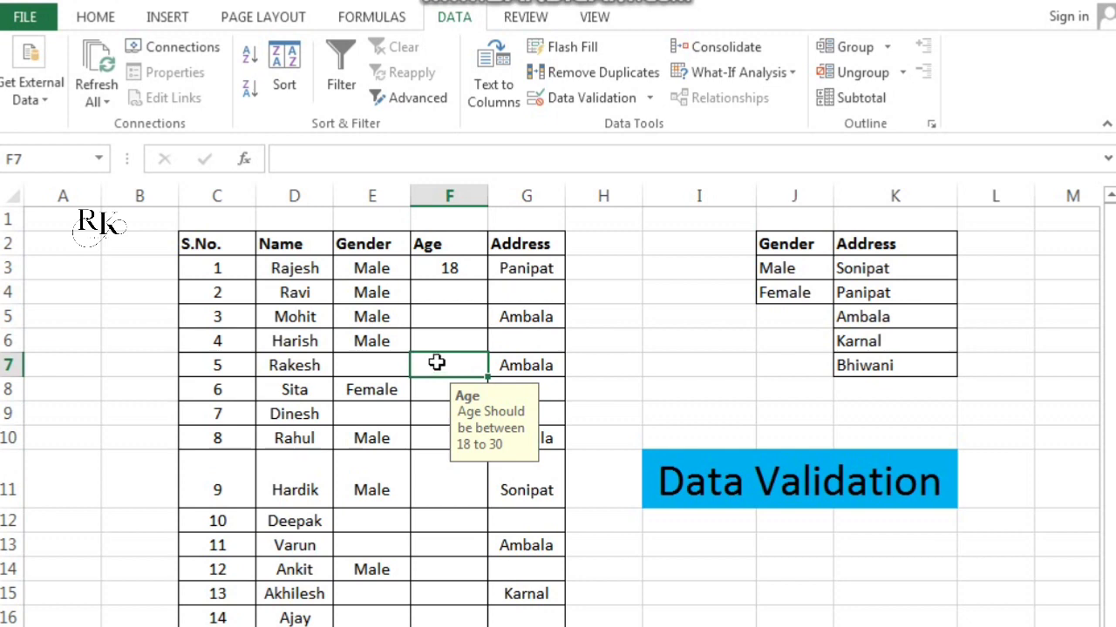
click(438, 312)
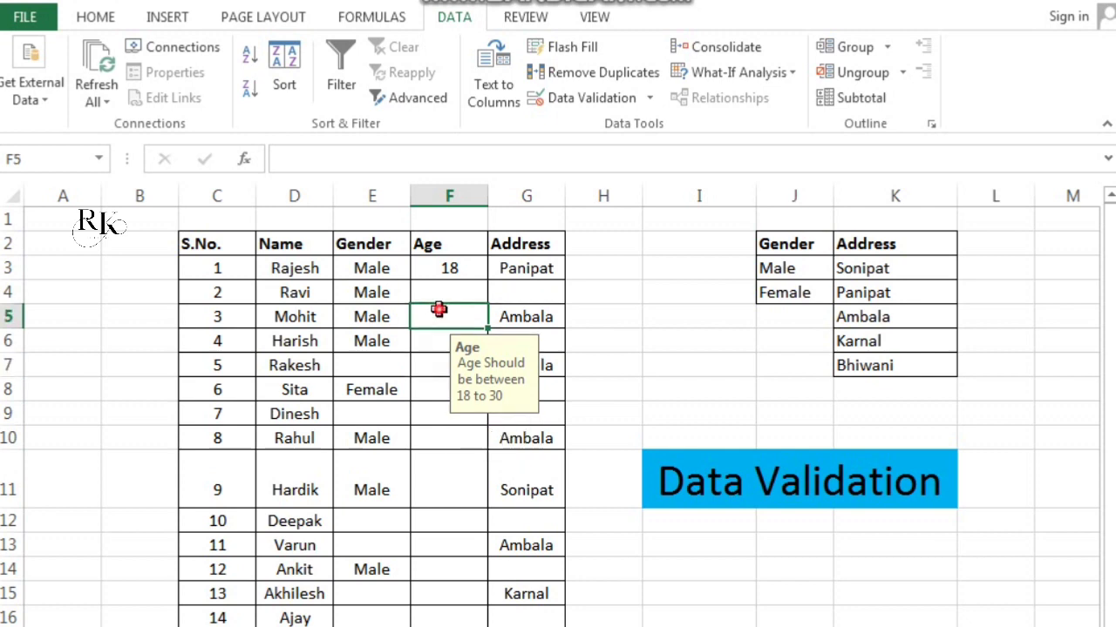
click(330, 422)
click(294, 535)
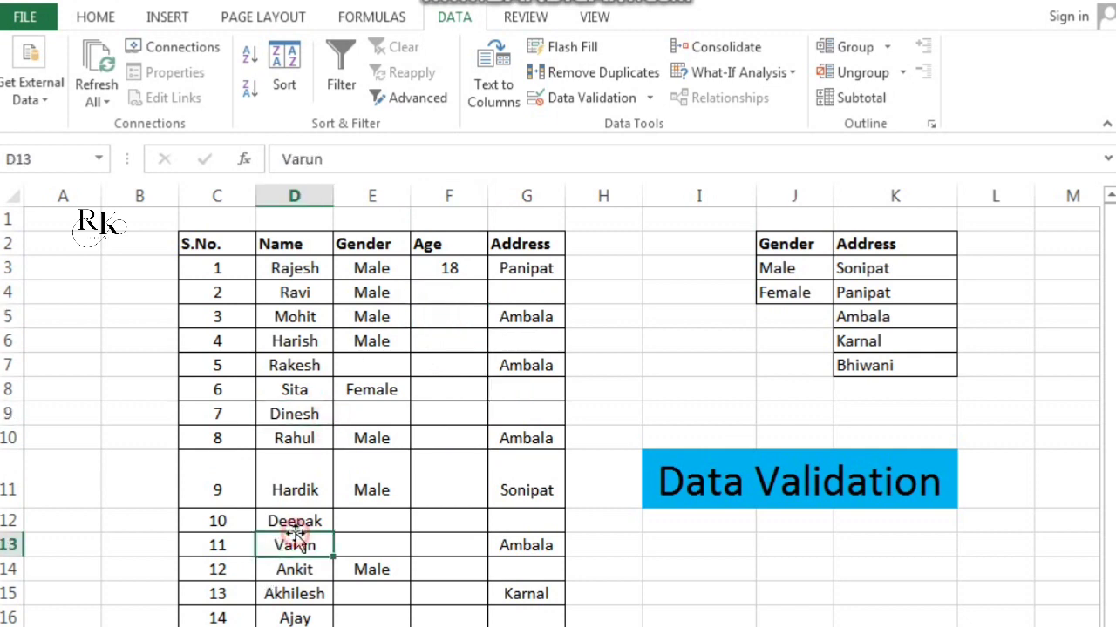
click(401, 522)
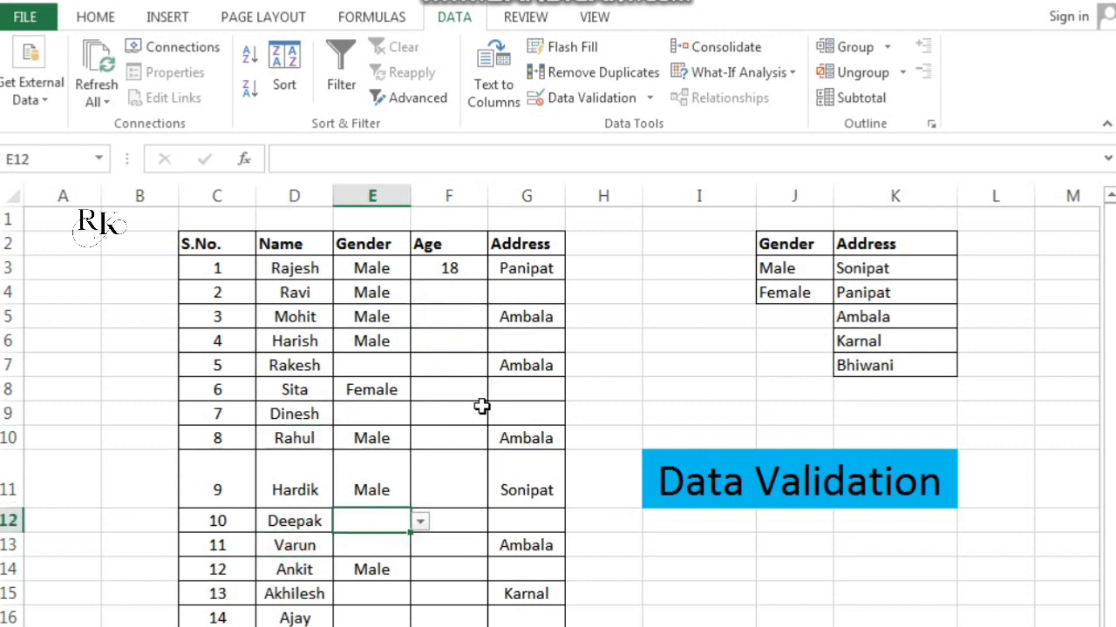
click(468, 436)
click(468, 364)
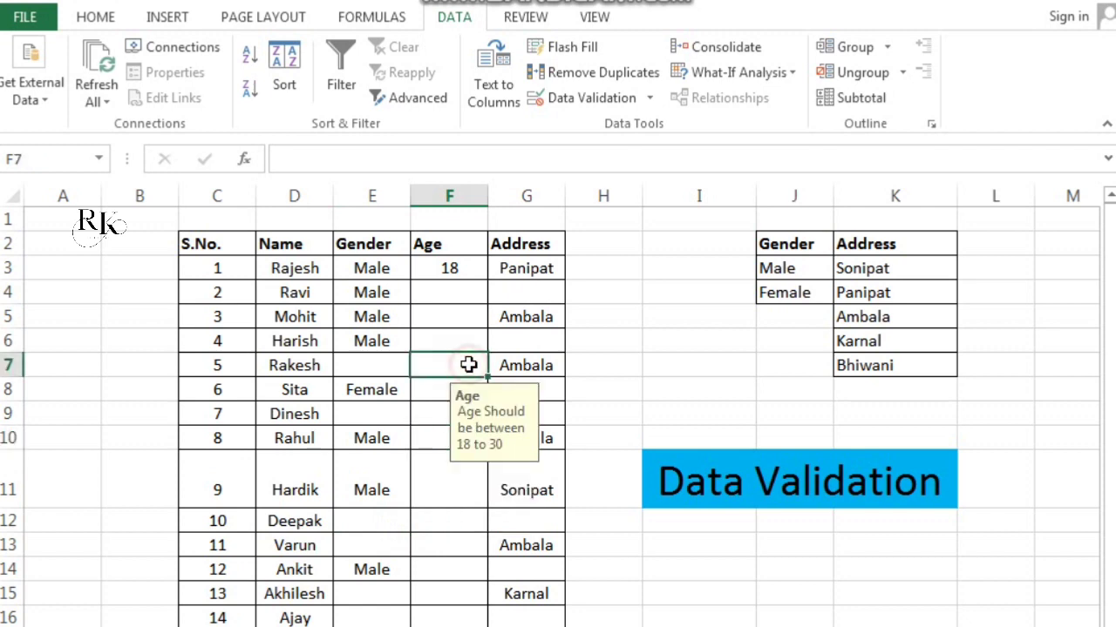
click(465, 288)
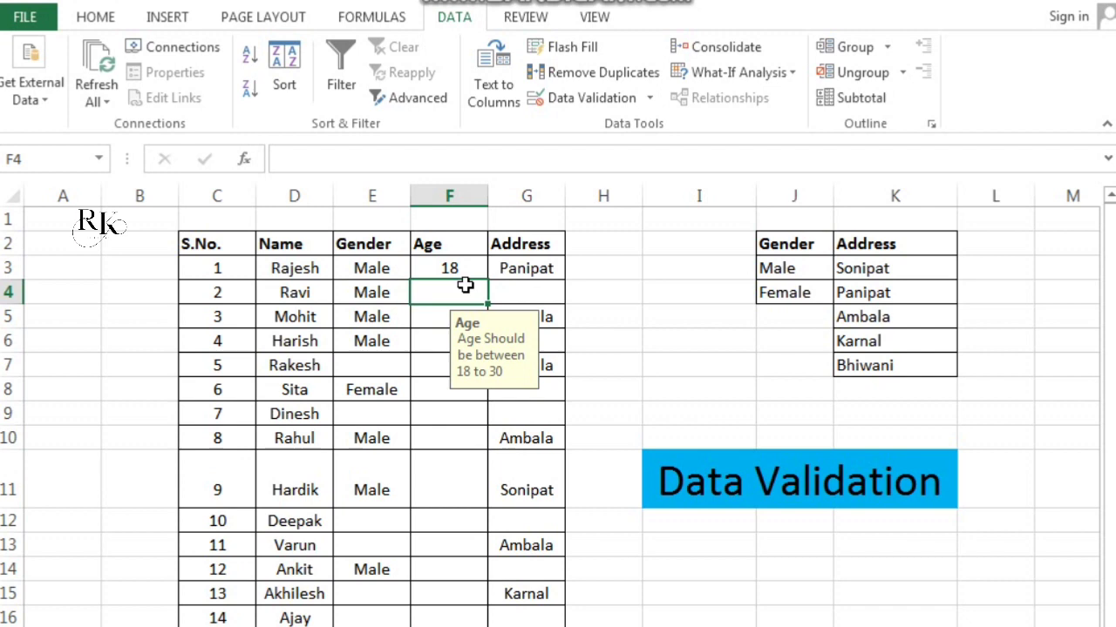
click(426, 425)
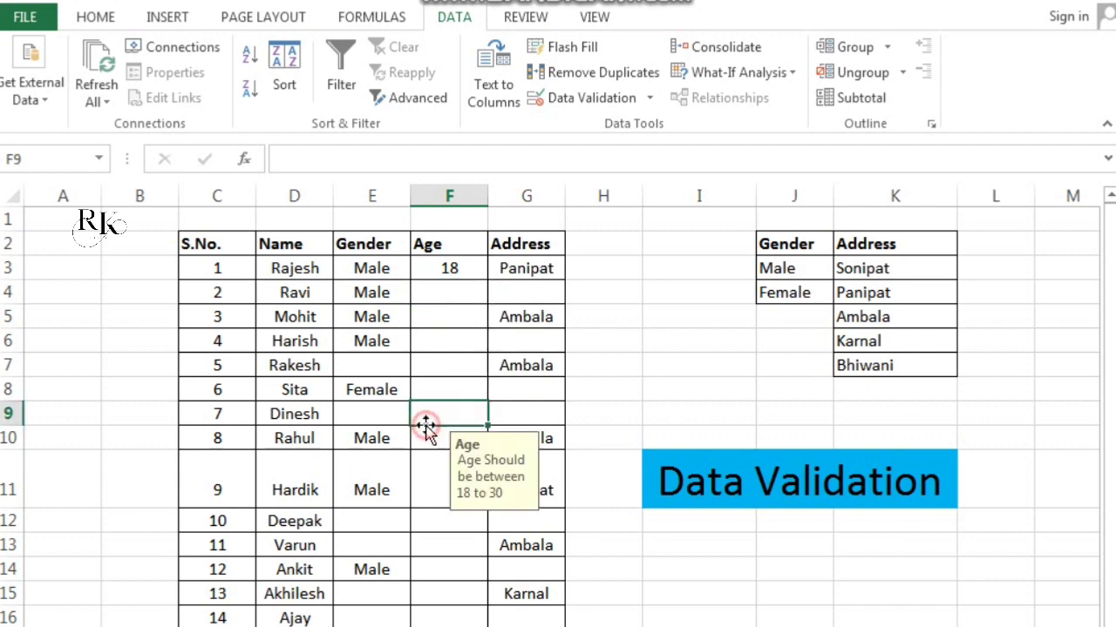
click(424, 451)
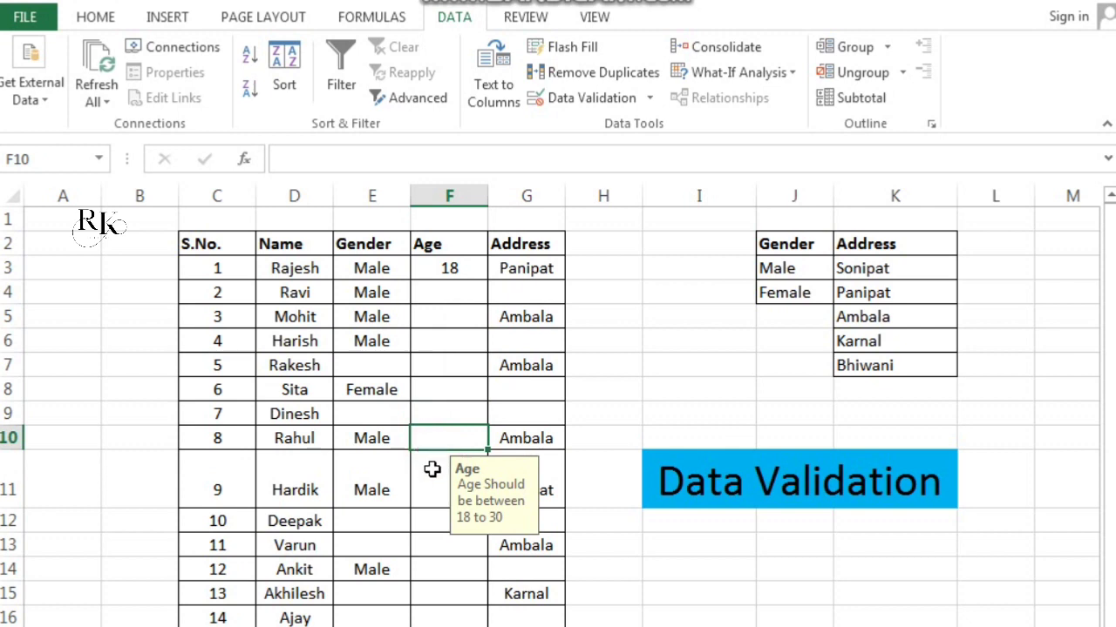
click(431, 468)
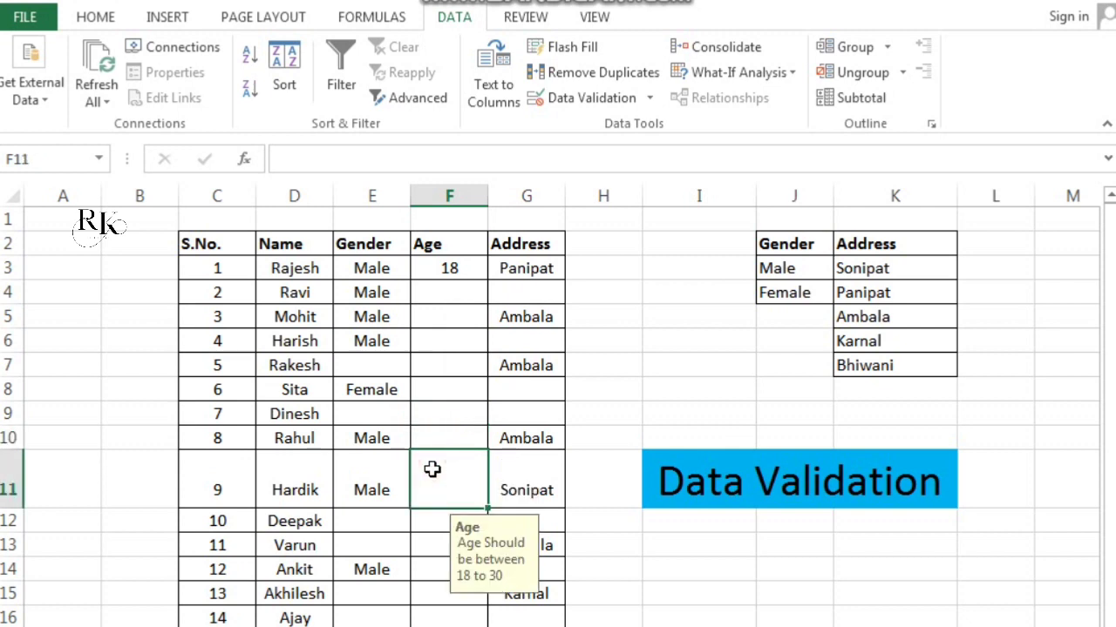
click(428, 545)
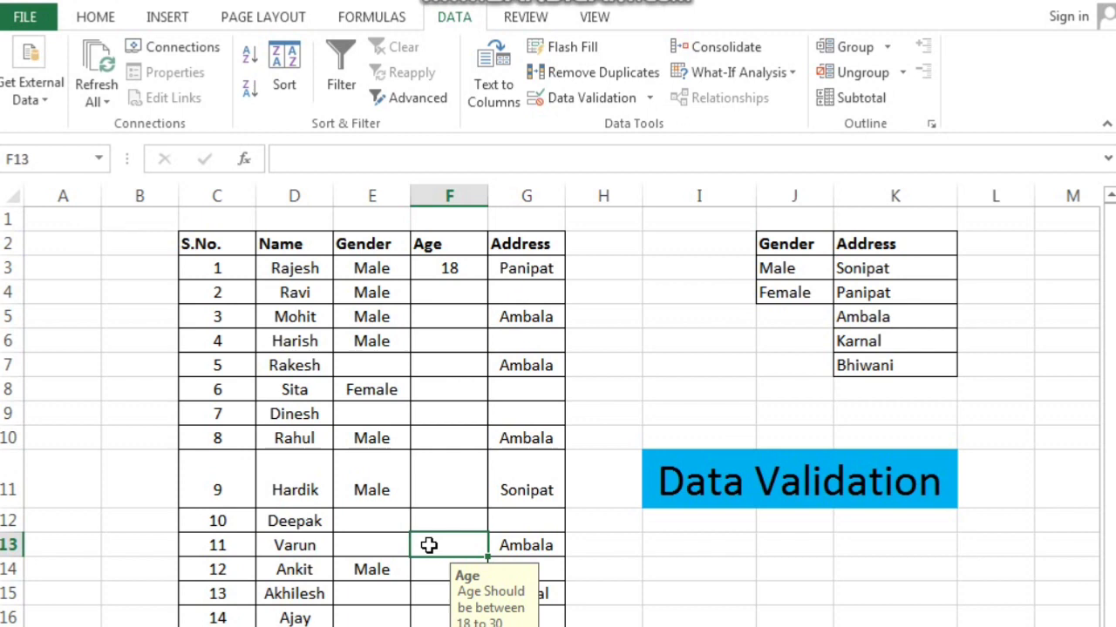
click(448, 480)
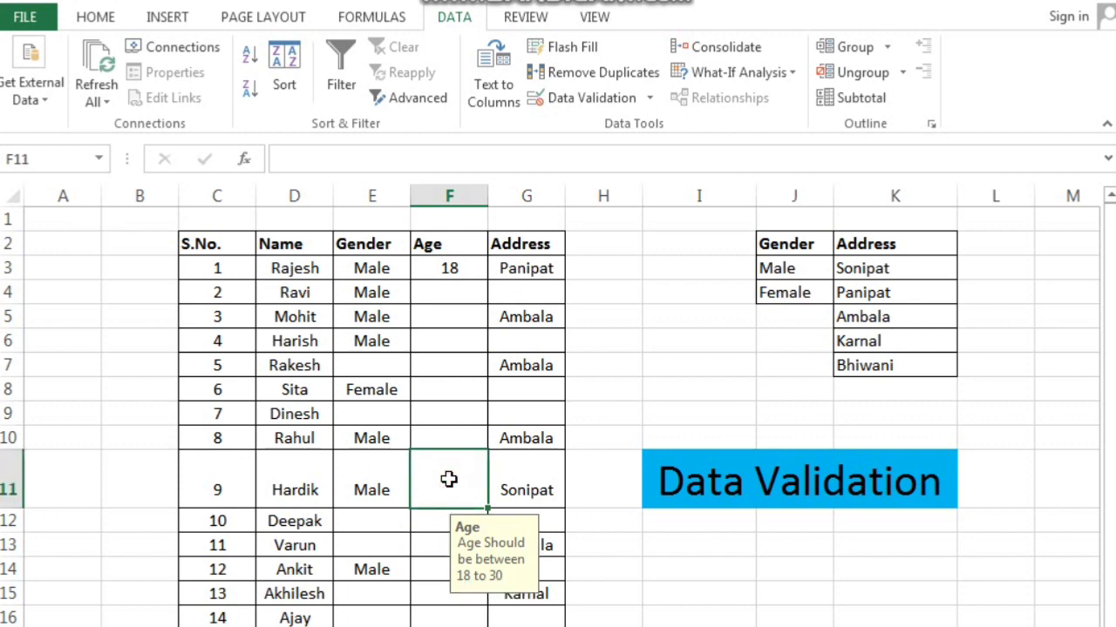